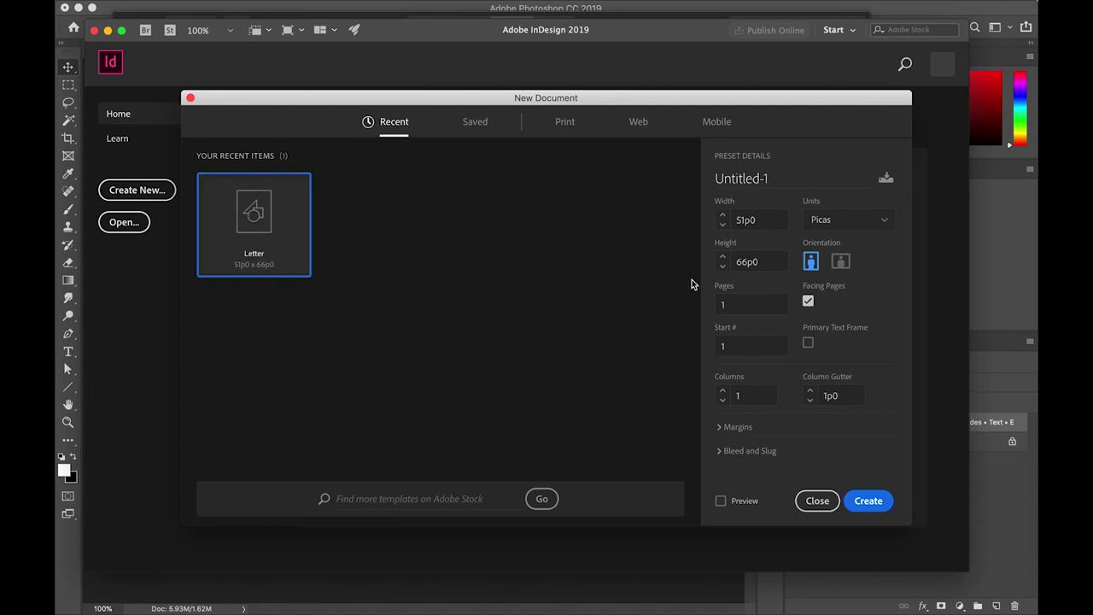
Step: Create a new document in inches with a width of 8 in and a height of 8 in
{"action": "left_click", "coordinate": [857, 220]}
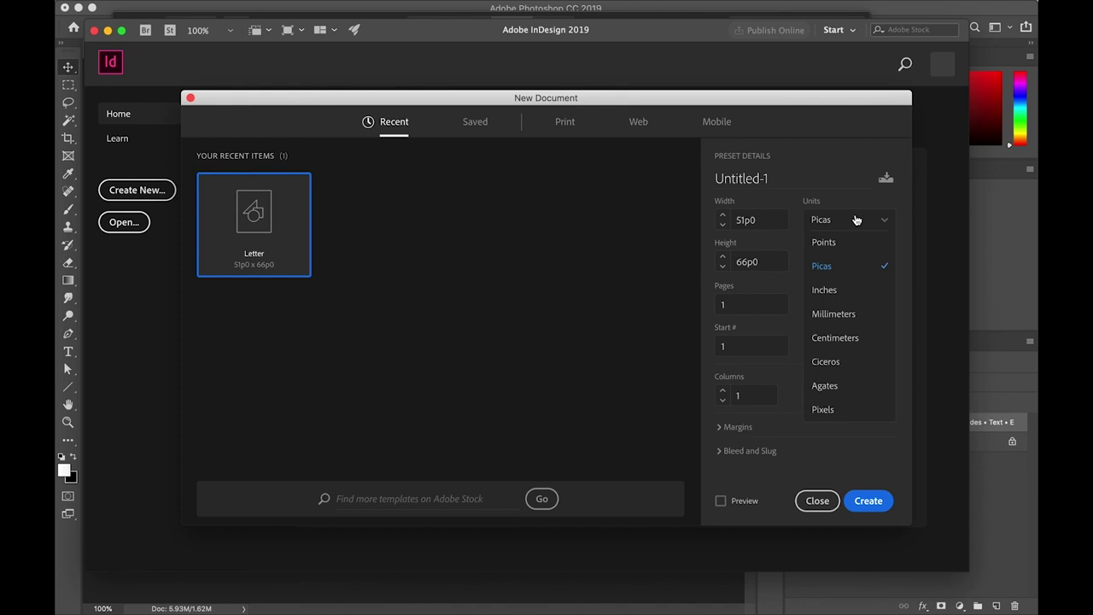
{"action": "left_click", "coordinate": [843, 290]}
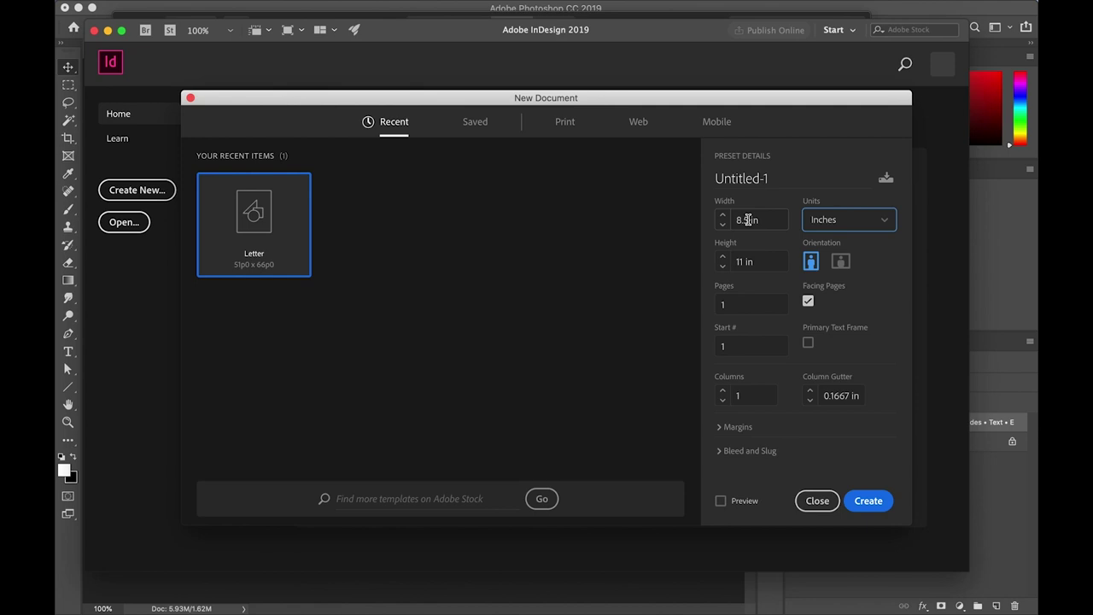
{"action": "left_click", "coordinate": [747, 219]}
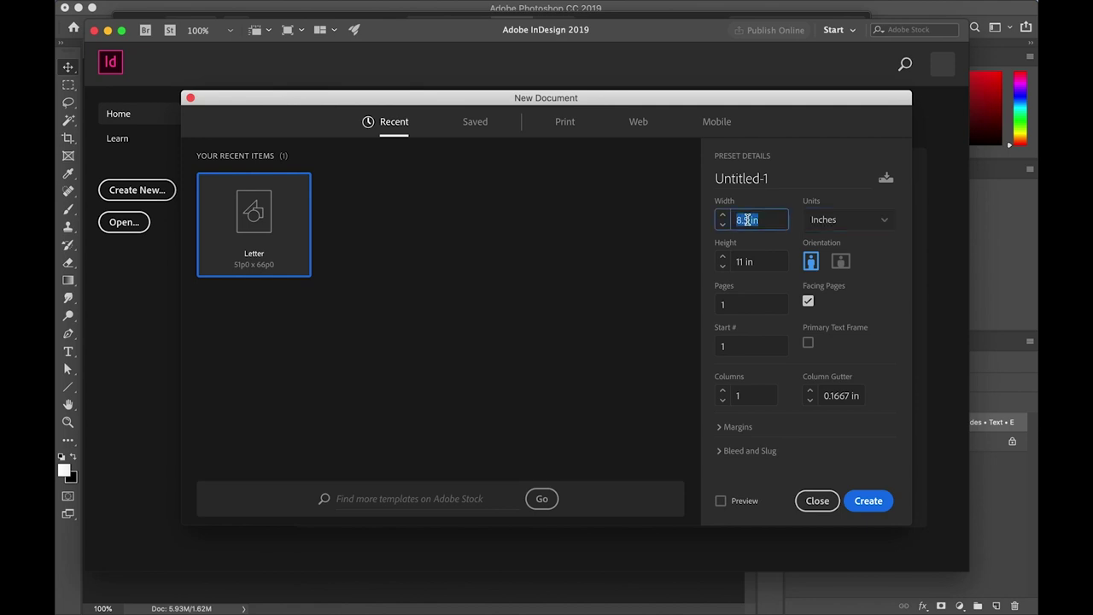
{"action": "type", "text": "8"}
{"action": "left_click", "coordinate": [764, 263]}
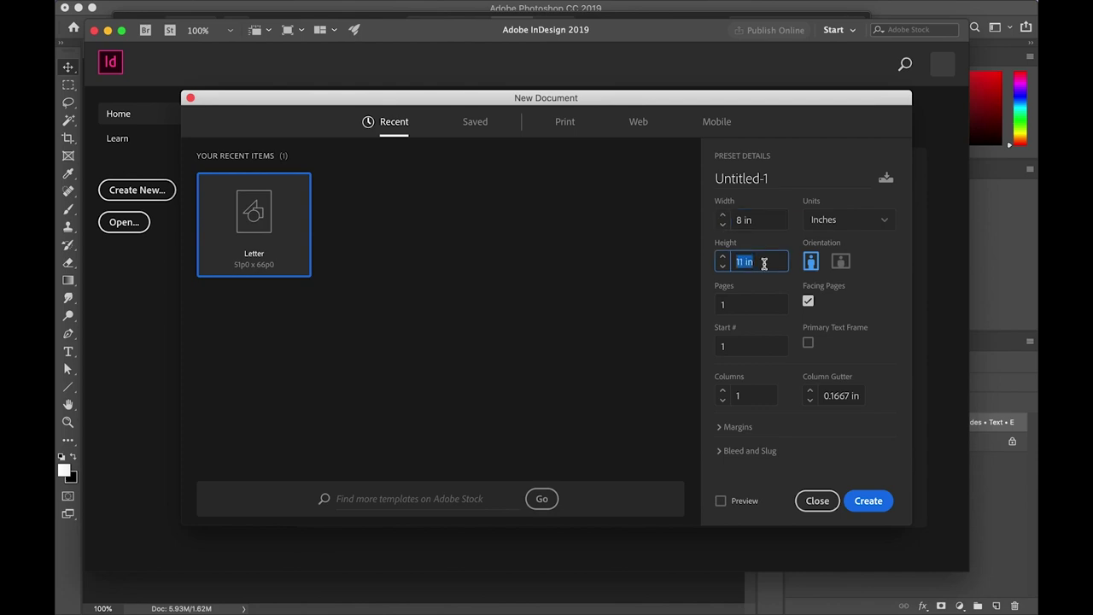
{"action": "type", "text": "8 in"}
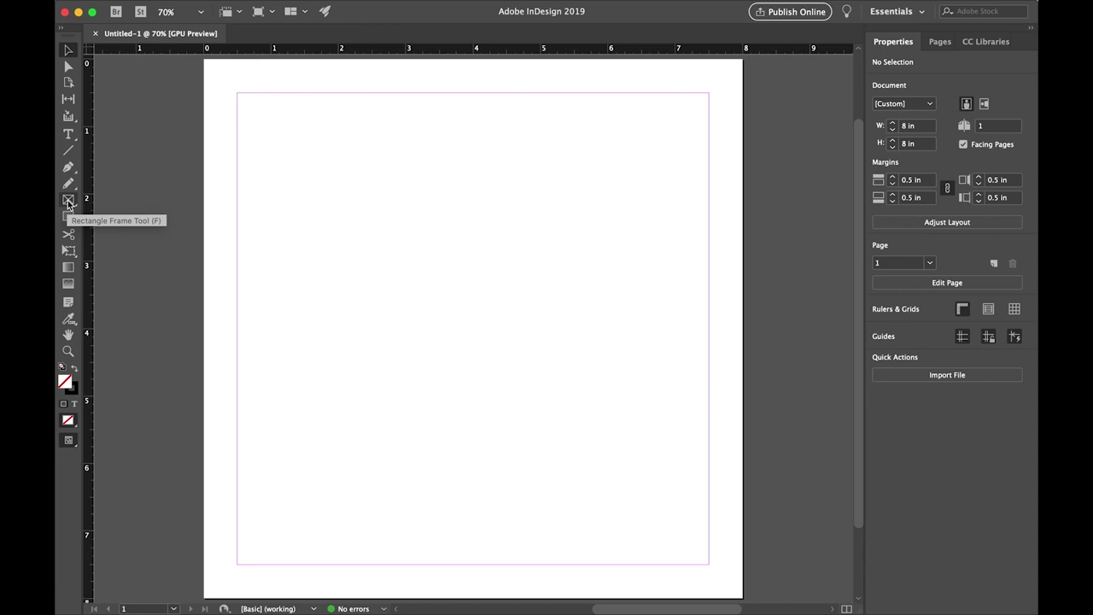
Step: Draw a rectangle frame covering the entire 8 × 8 in page and place 01_guitar.jpg inside it
{"action": "left_click", "coordinate": [68, 201]}
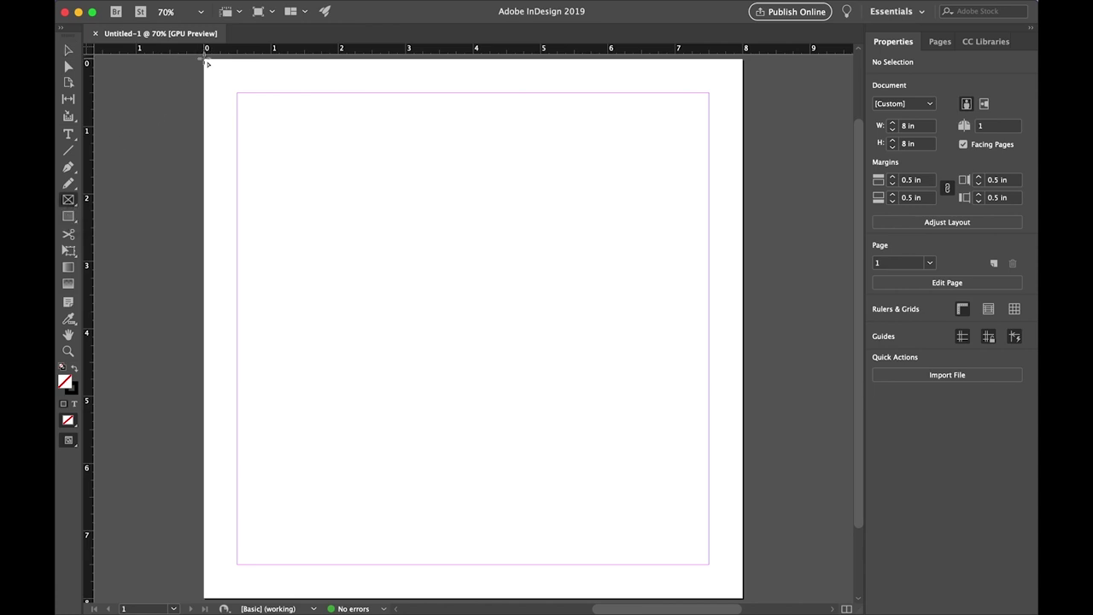
{"action": "left_click_drag", "start_coordinate": [205, 64], "coordinate": [743, 597]}
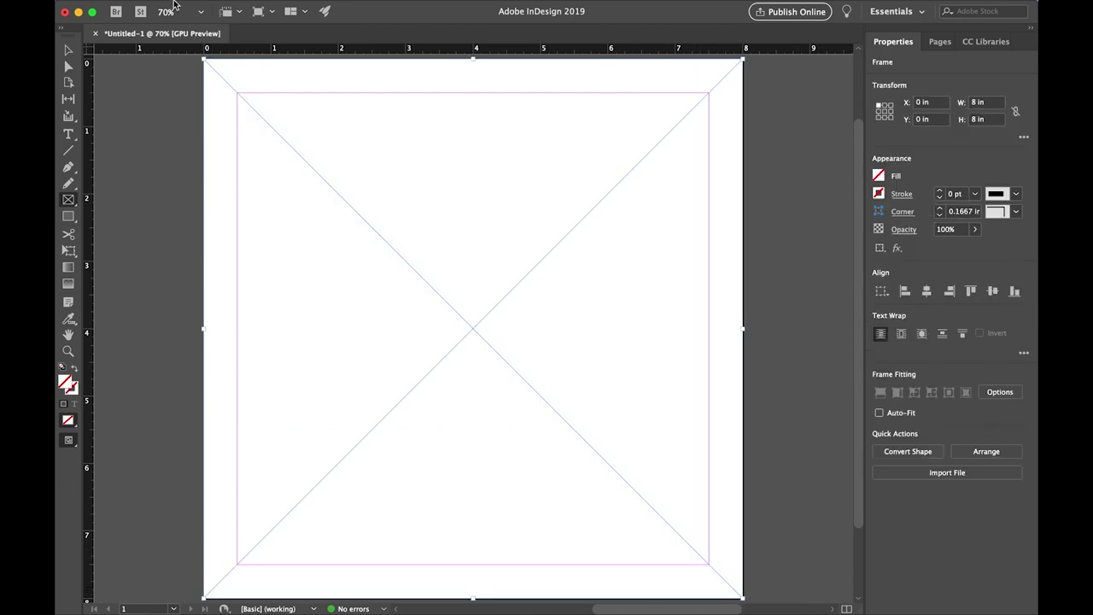
{"action": "left_click", "coordinate": [152, 8]}
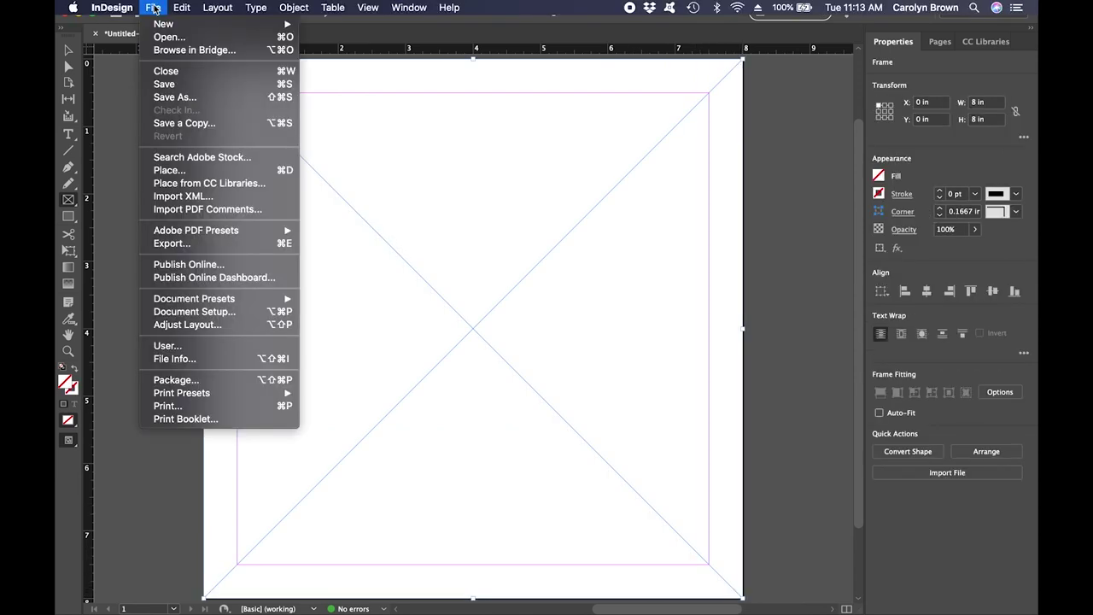
{"action": "left_click", "coordinate": [174, 171]}
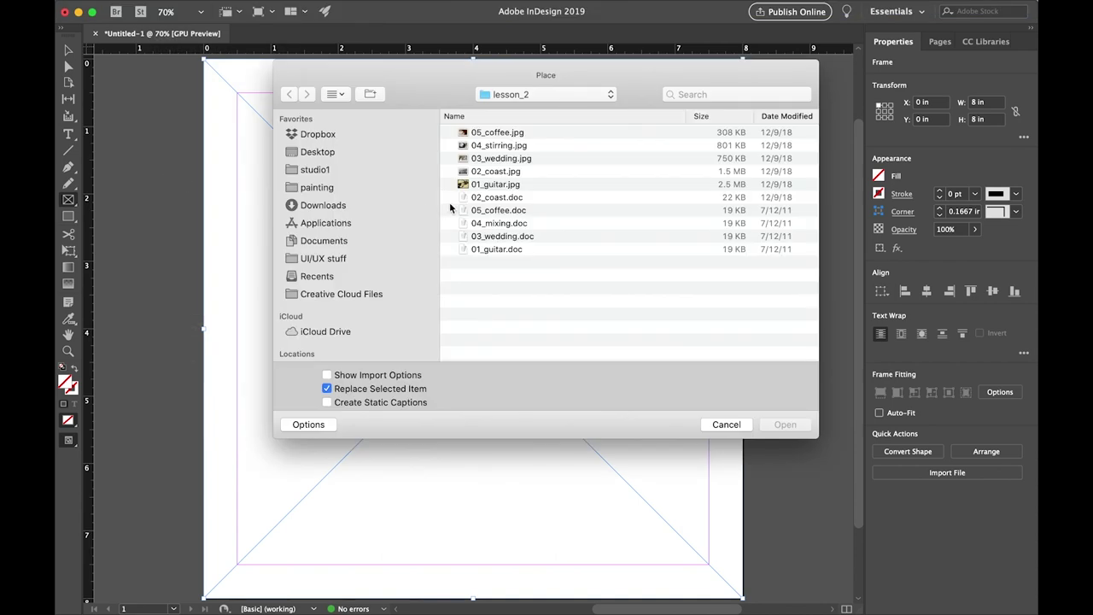
{"action": "left_click", "coordinate": [498, 186]}
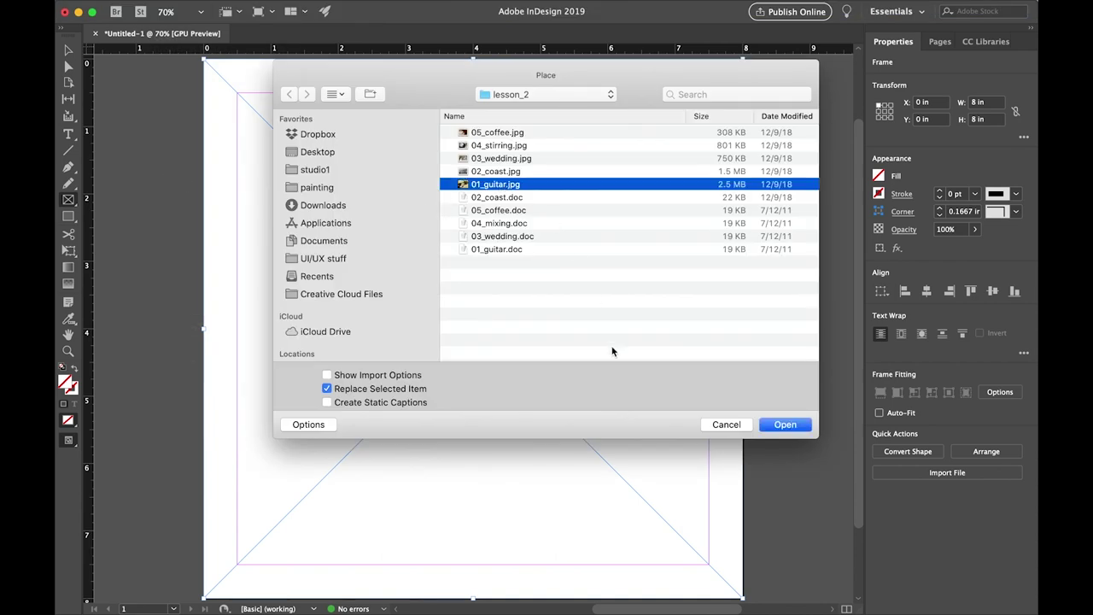
{"action": "left_click", "coordinate": [777, 425]}
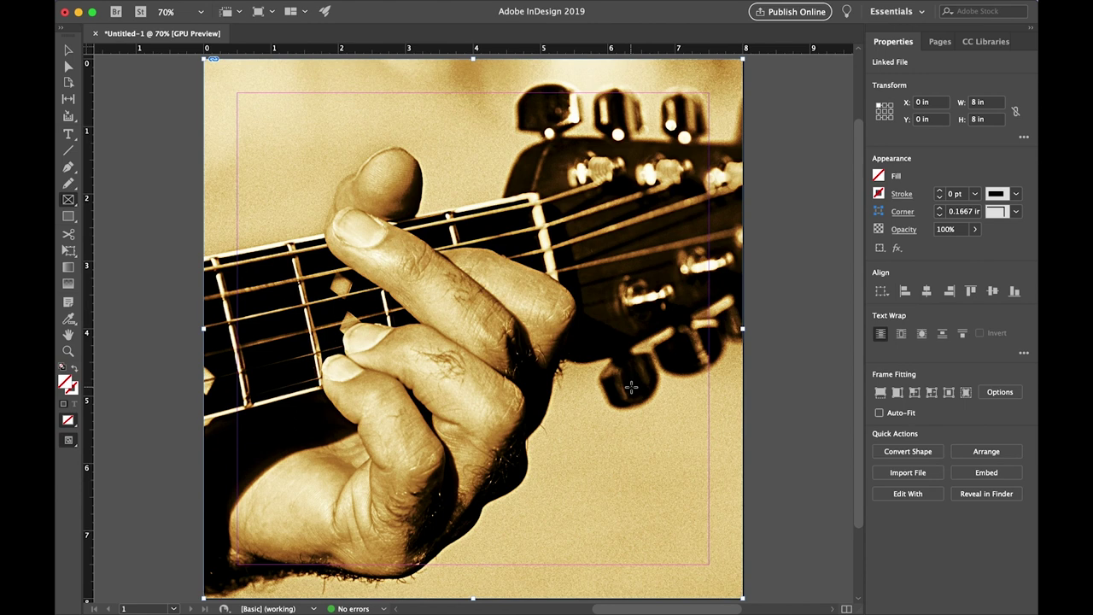
Step: Shift the guitar photo right within its frame to X 0 in, Y about -0.22 in, aligning its left edge with the frame
{"action": "key", "text": "super+minus"}
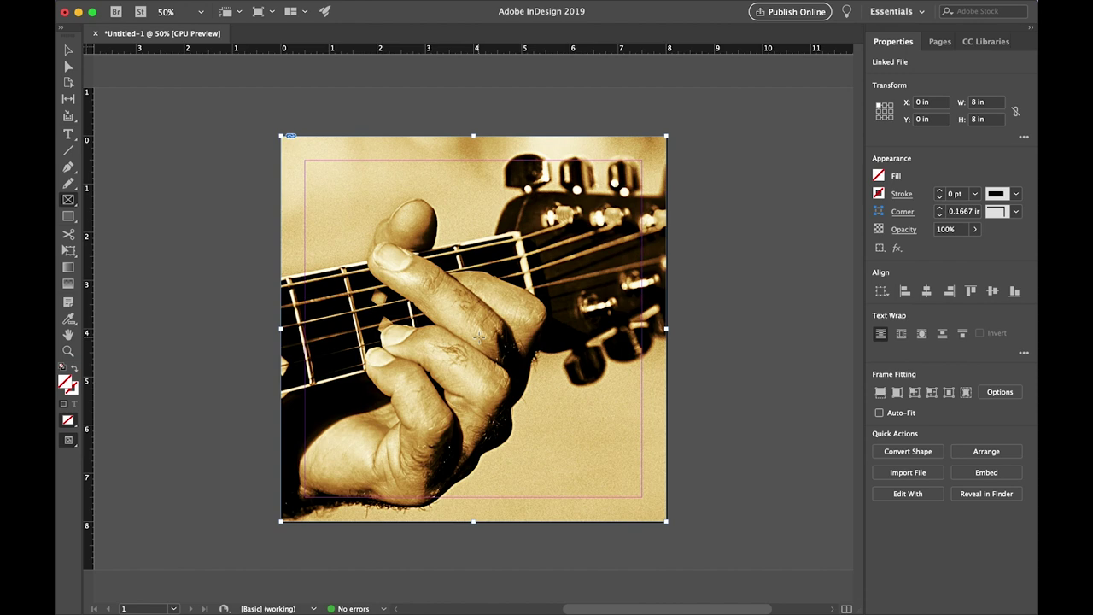
{"action": "left_click", "coordinate": [68, 50]}
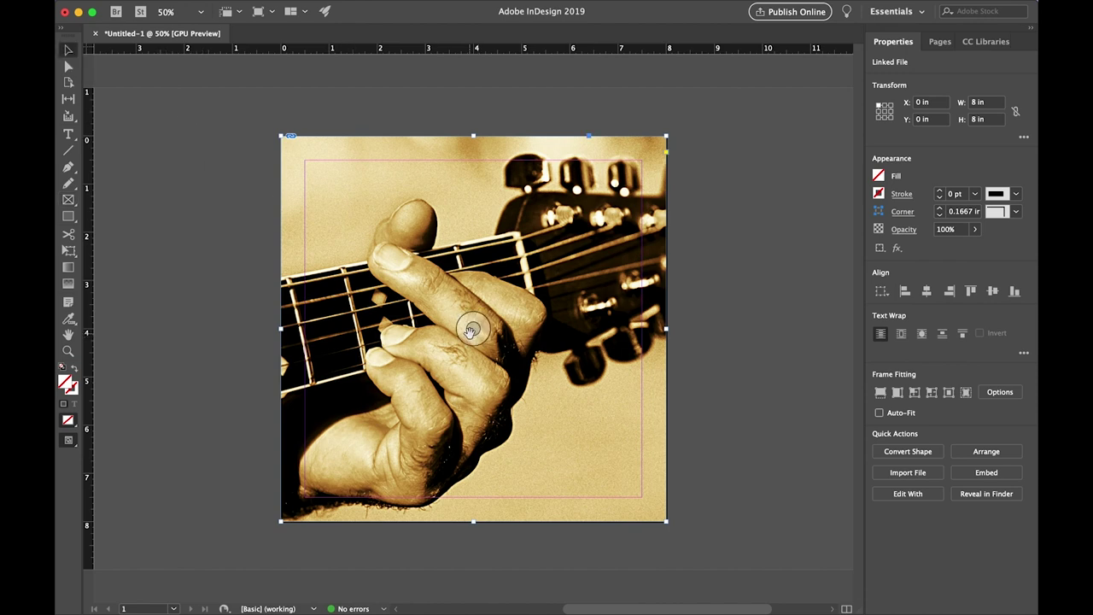
{"action": "left_click", "coordinate": [471, 329]}
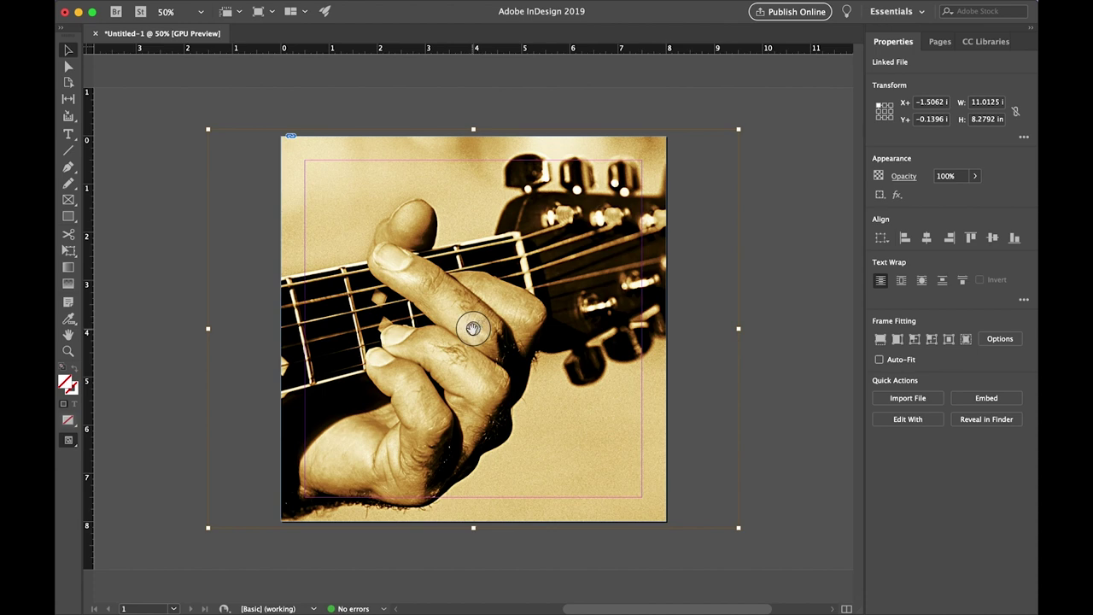
{"action": "left_click_drag", "start_coordinate": [473, 328], "coordinate": [543, 326]}
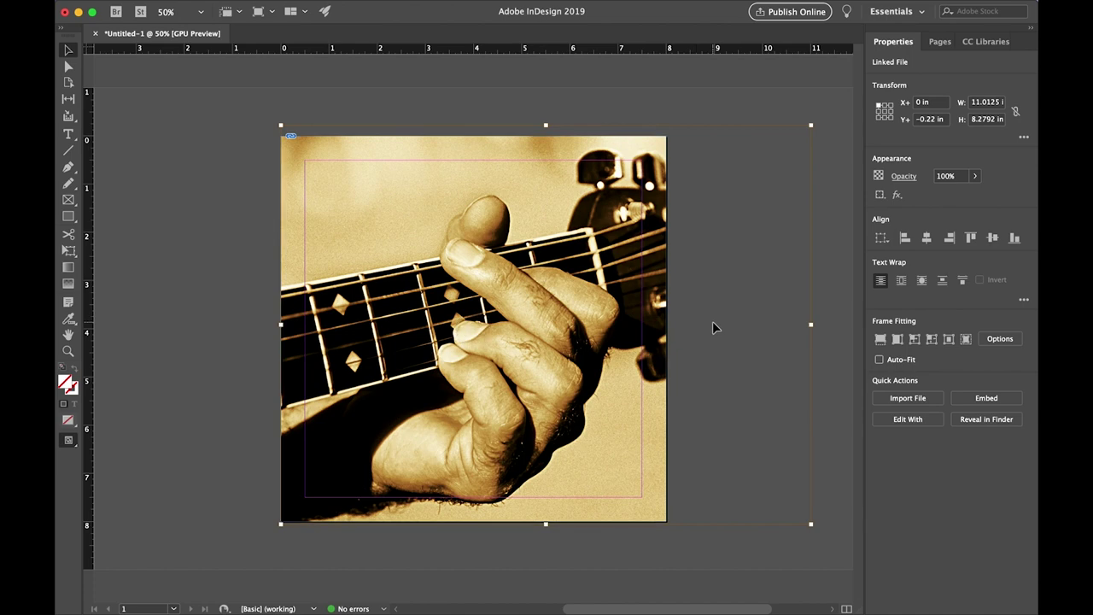
Step: Place the text file 01_guitar.doc with Replace Selected Item enabled while the guitar photo is selected
{"action": "mouse_move", "coordinate": [236, 6]}
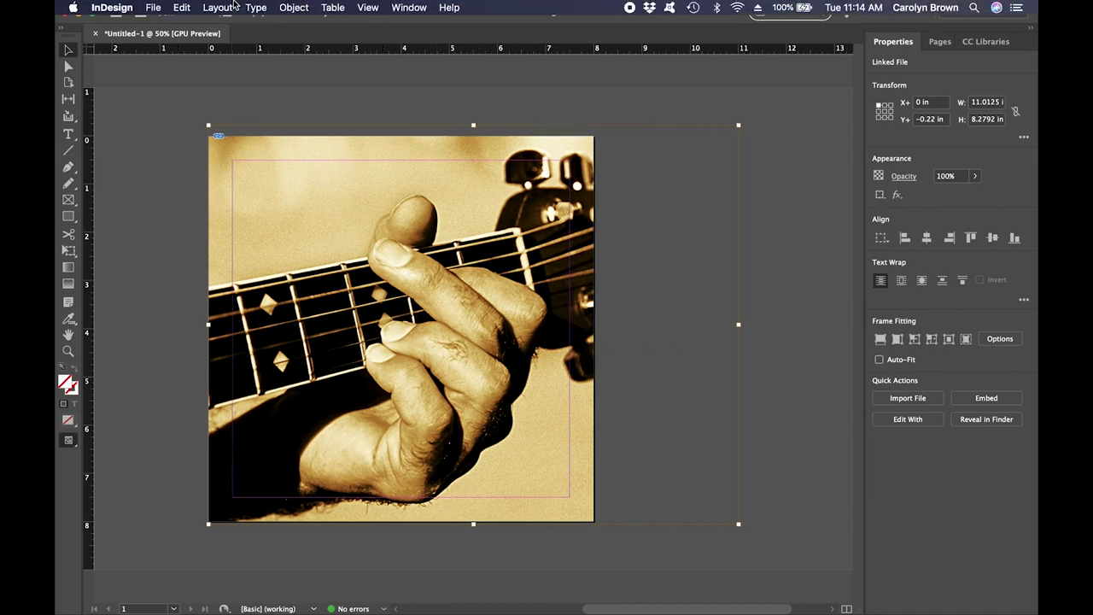
{"action": "left_click", "coordinate": [154, 8]}
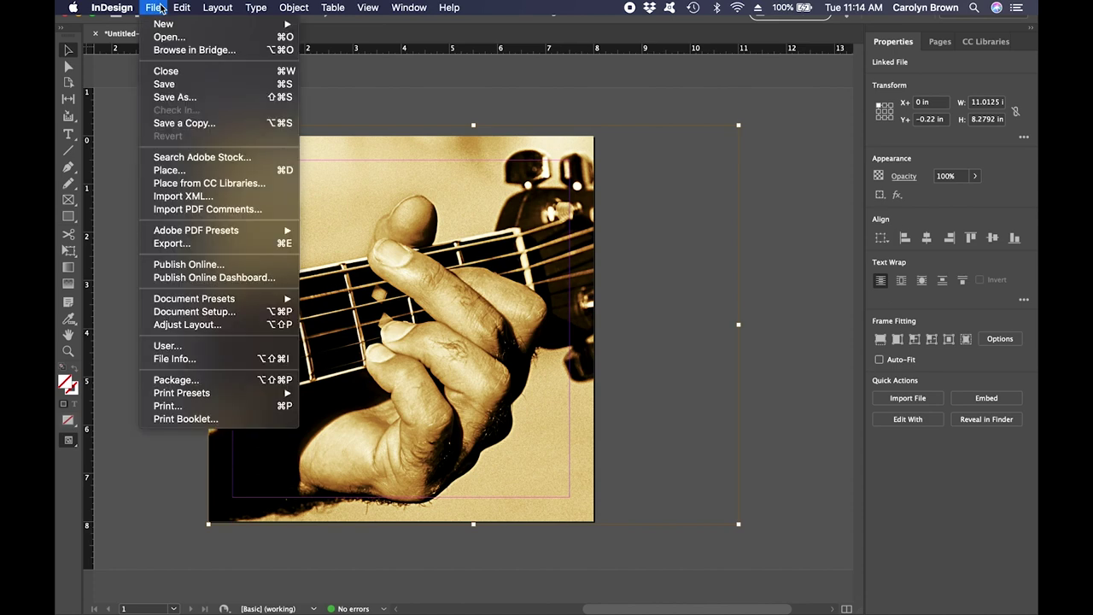
{"action": "left_click", "coordinate": [193, 170]}
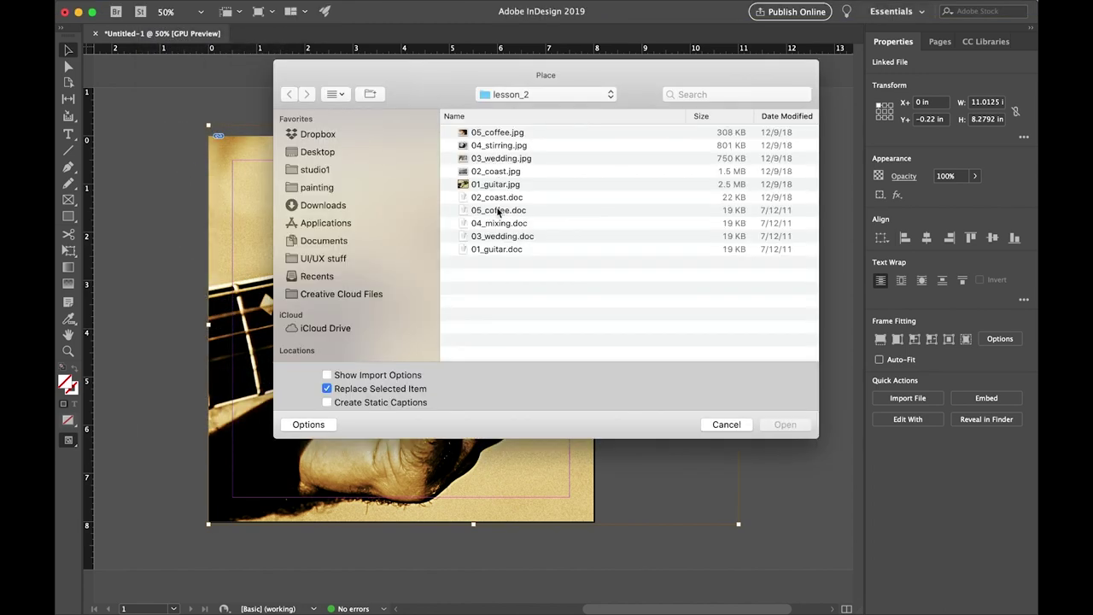
{"action": "left_click", "coordinate": [497, 250]}
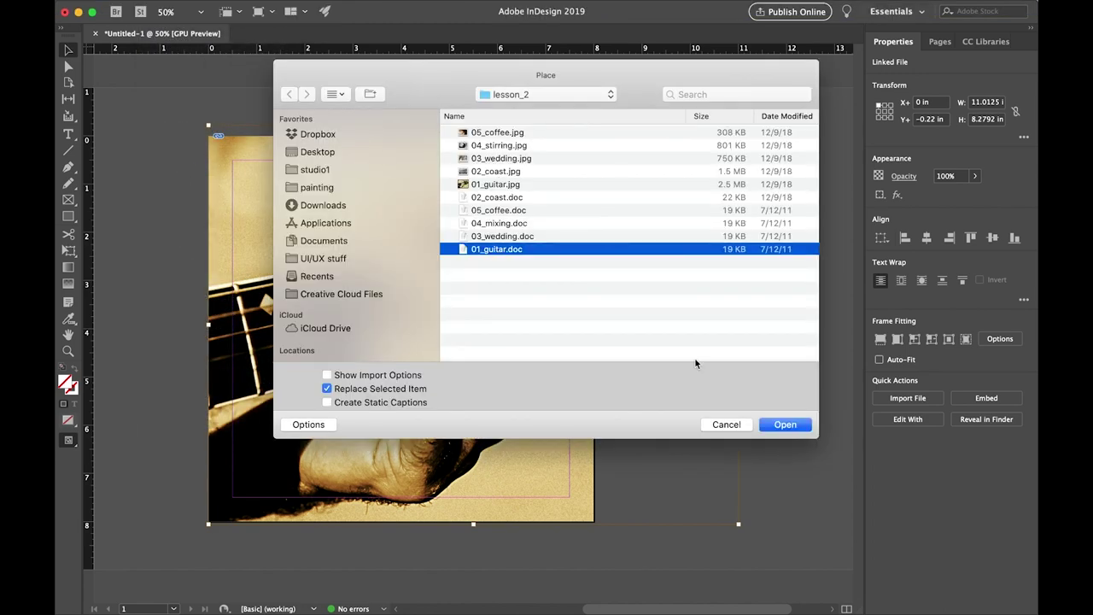
{"action": "left_click", "coordinate": [793, 424]}
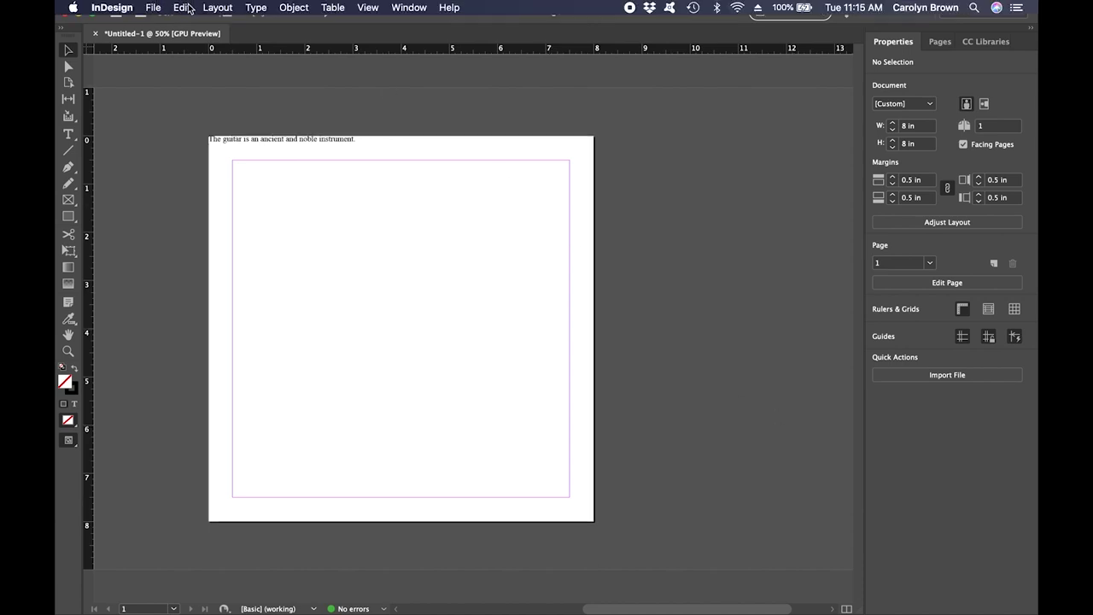
Step: Undo the replacement of the guitar photo and place the loaded text as a separate frame starting on the pasteboard left of the page
{"action": "left_click", "coordinate": [183, 7]}
{"action": "left_click", "coordinate": [190, 25]}
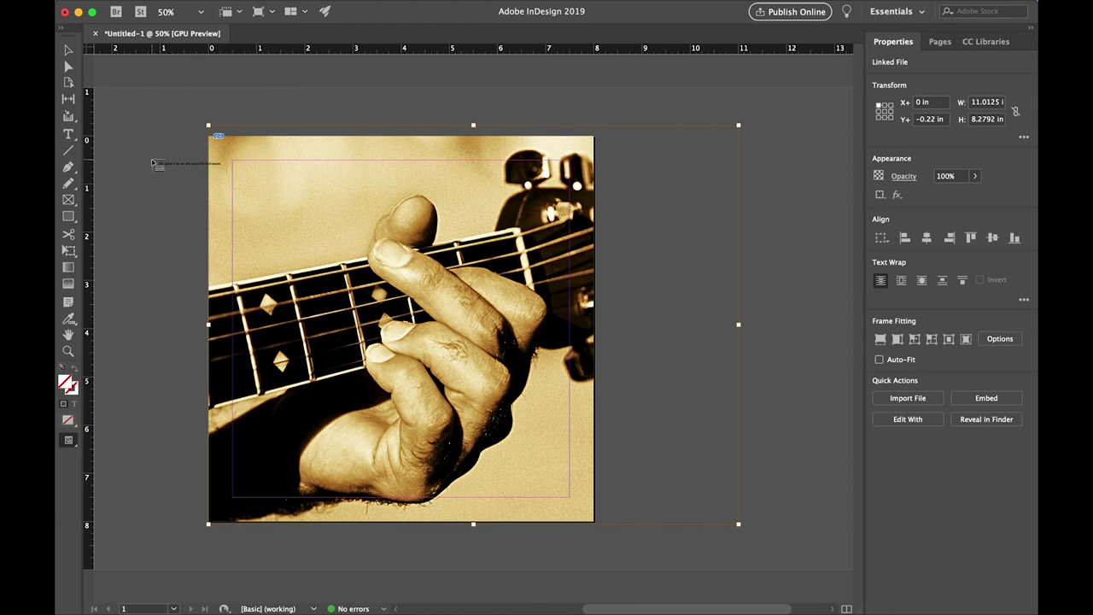
{"action": "scroll", "coordinate": [153, 162], "scroll_direction": "left", "scroll_amount": 3}
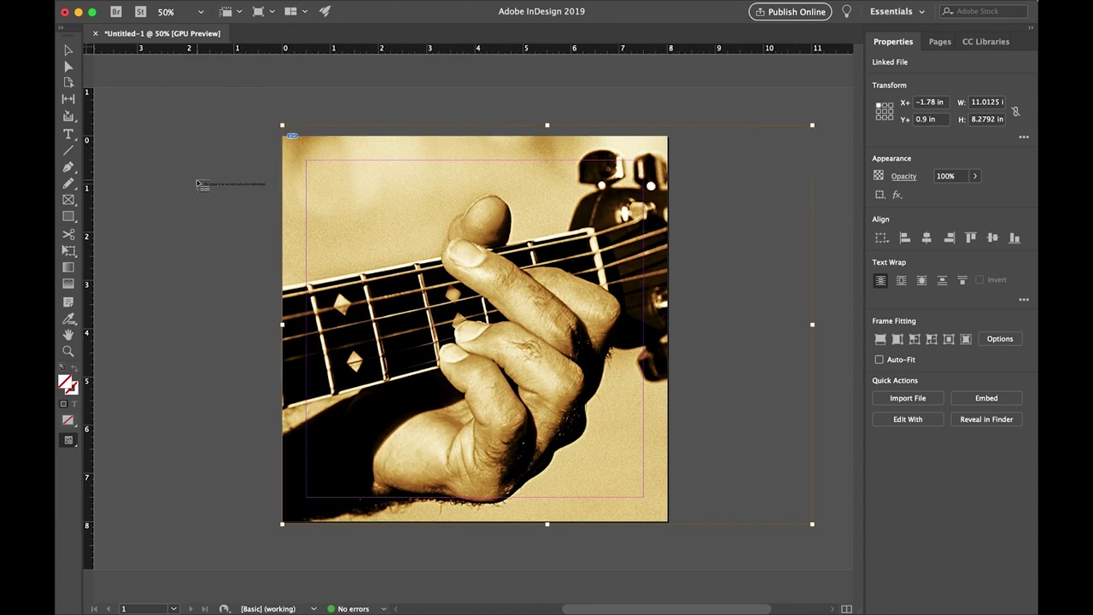
{"action": "left_click", "coordinate": [197, 181]}
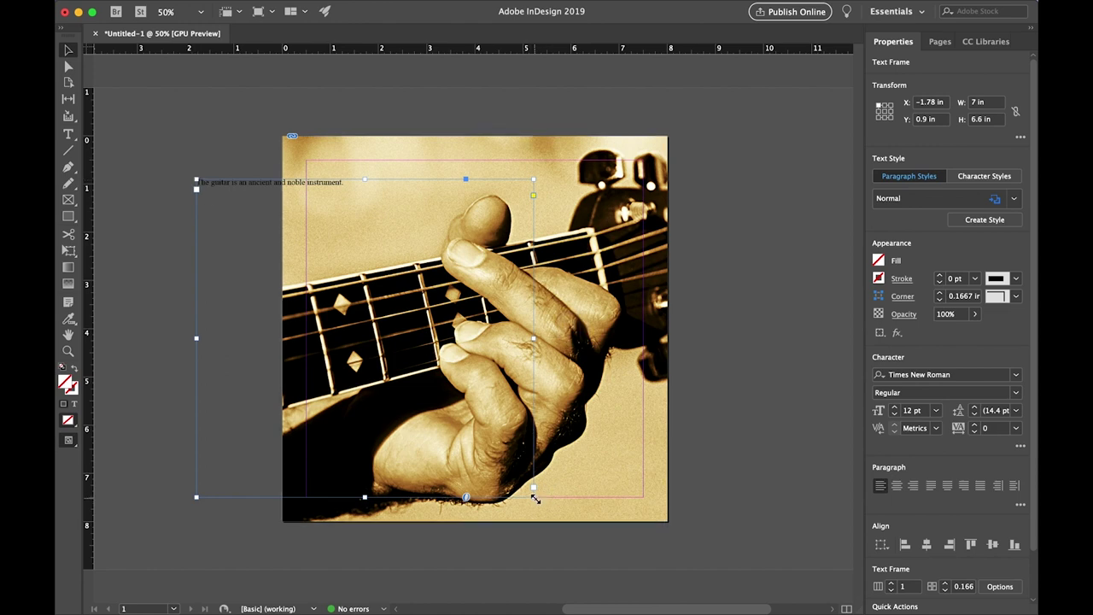
Step: Resize the text frame to about 6.24 × 0.44 in and move it onto the page at about X 0.25 in, Y 0.81 in
{"action": "left_click_drag", "start_coordinate": [534, 497], "coordinate": [497, 200]}
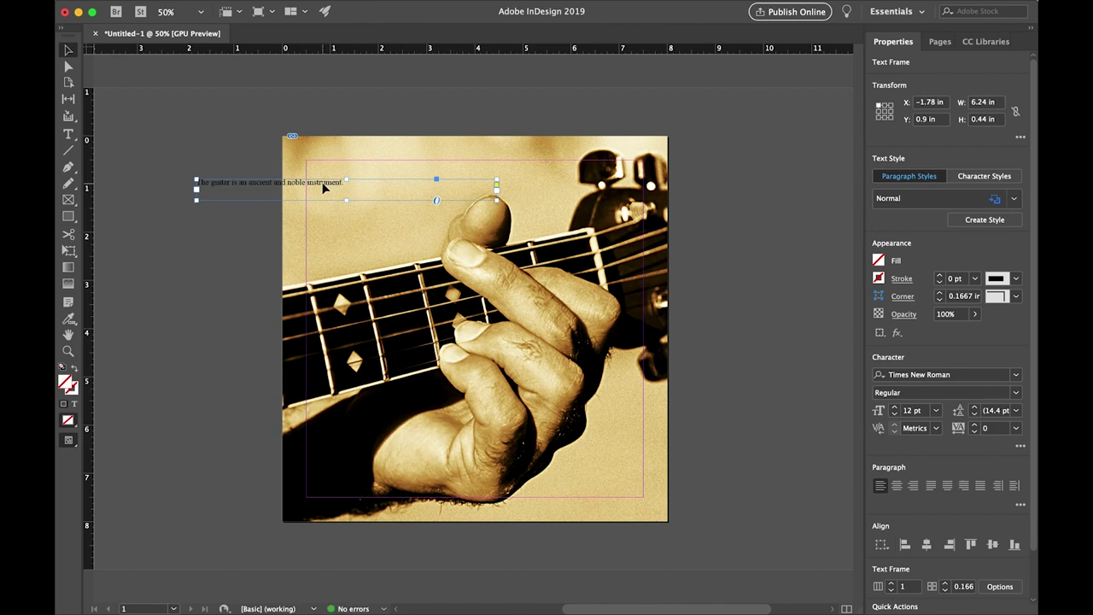
{"action": "left_click_drag", "start_coordinate": [326, 187], "coordinate": [421, 183]}
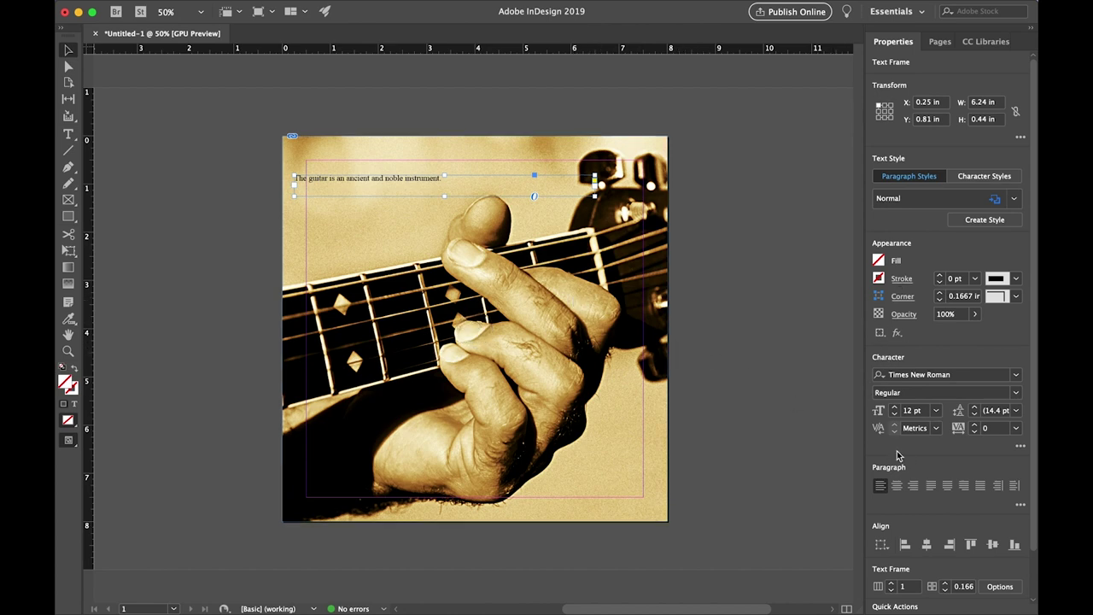
Step: Set the font size of the guitar sentence to 20 pt
{"action": "left_click", "coordinate": [909, 411]}
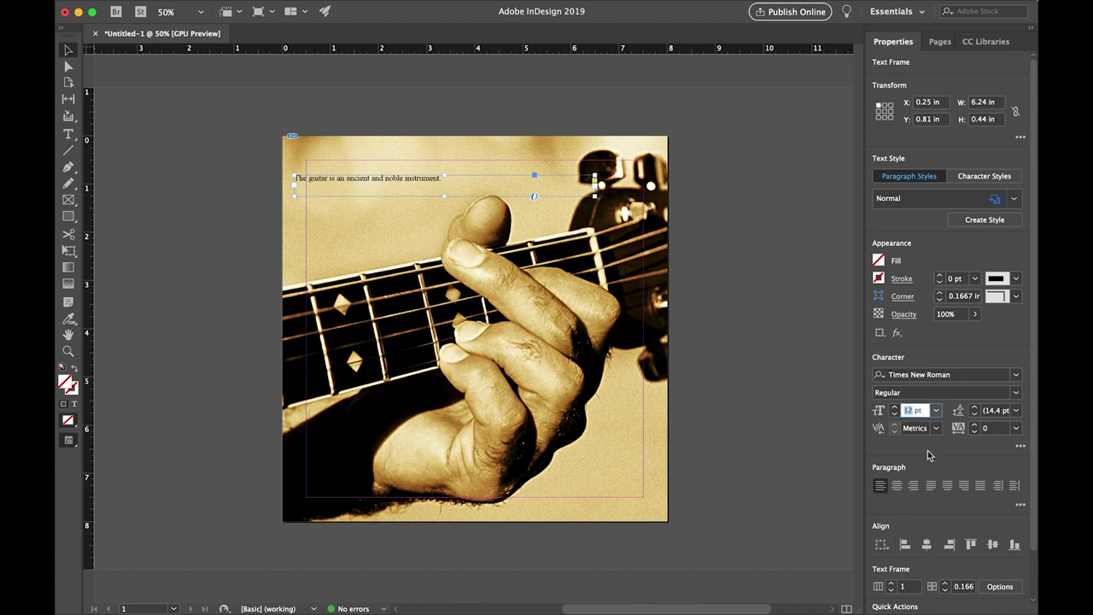
{"action": "type", "text": "20"}
{"action": "key", "text": "Return"}
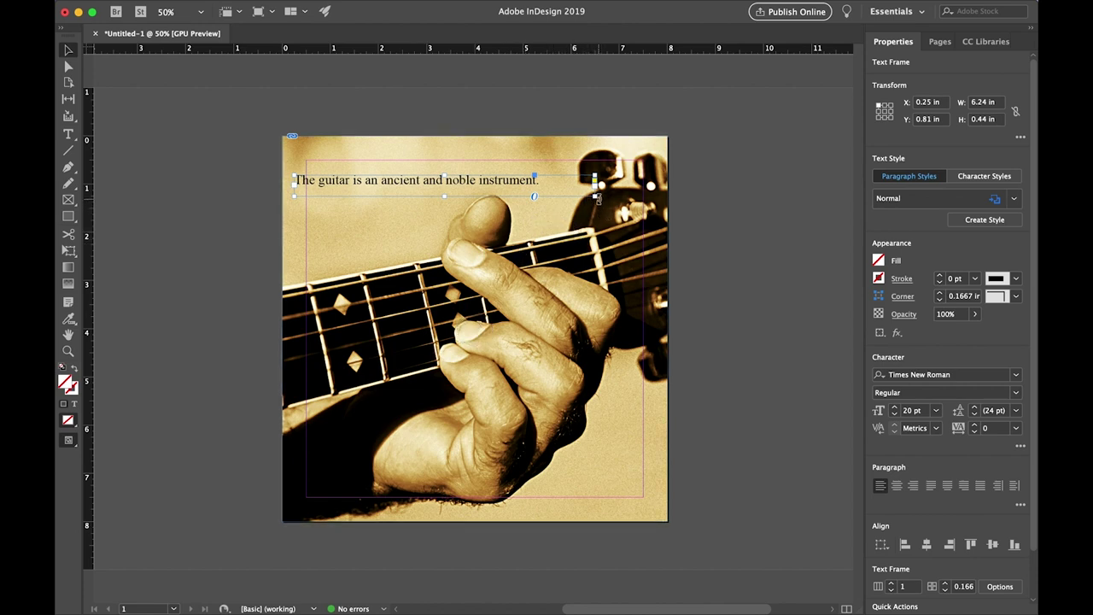
Step: Rotate the text frame slightly counterclockwise, move it down to about X 0.26 in, Y 1.37 in, and deselect it
{"action": "left_click_drag", "start_coordinate": [597, 198], "coordinate": [607, 176]}
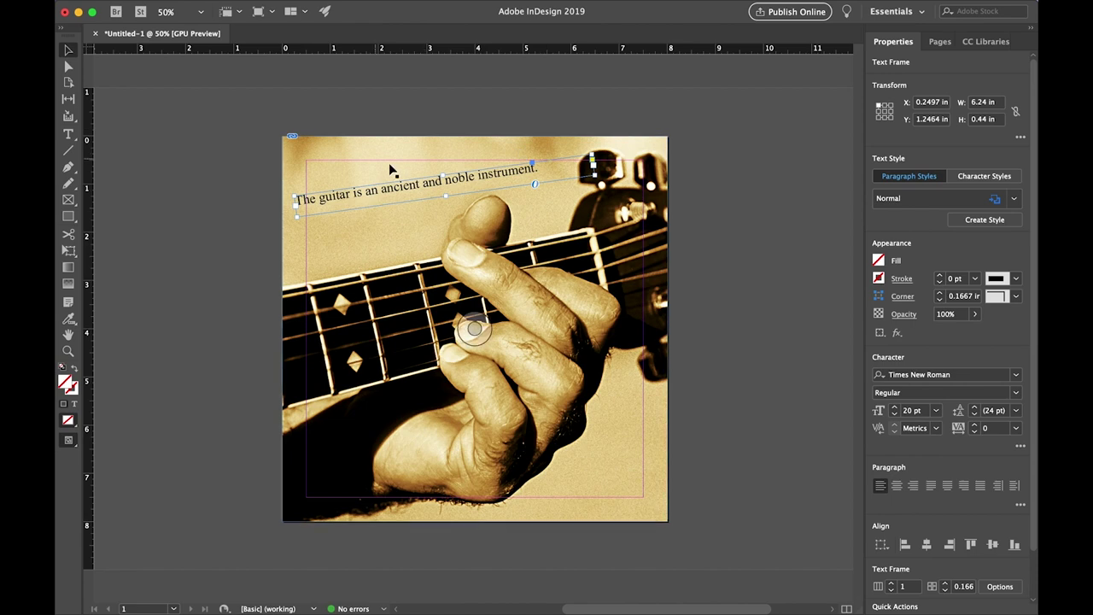
{"action": "left_click_drag", "start_coordinate": [406, 189], "coordinate": [407, 195]}
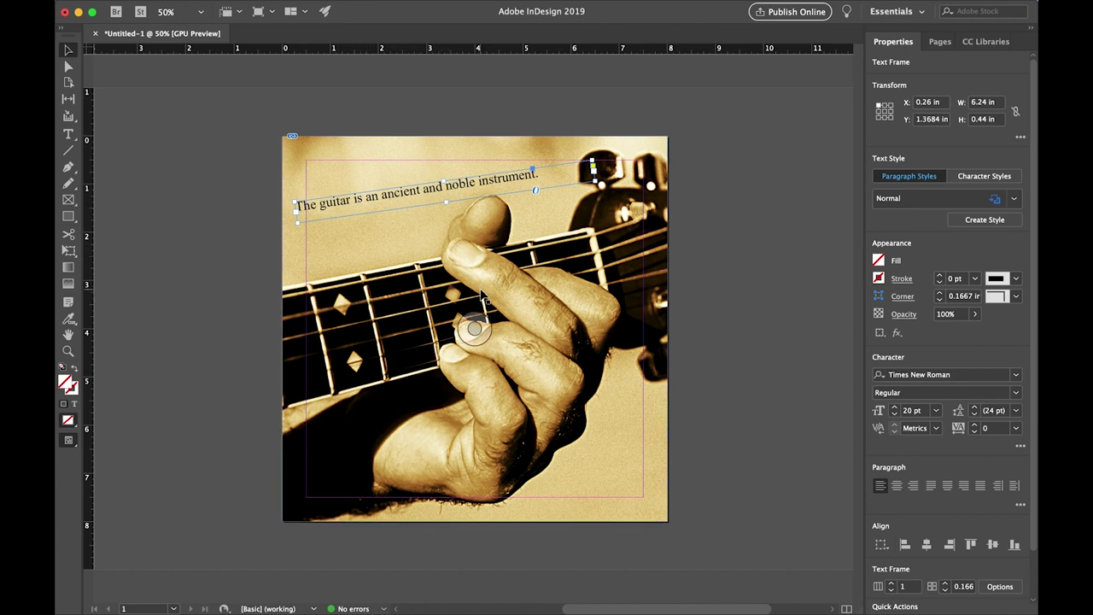
{"action": "left_click", "coordinate": [708, 187]}
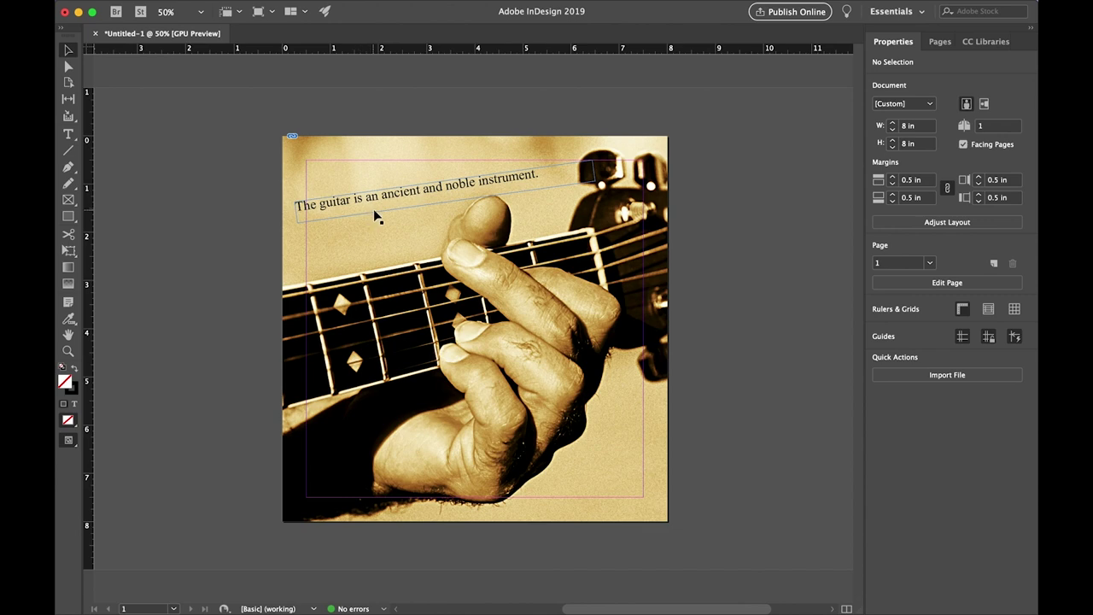
Step: Hide the document's guides
{"action": "mouse_move", "coordinate": [315, 3]}
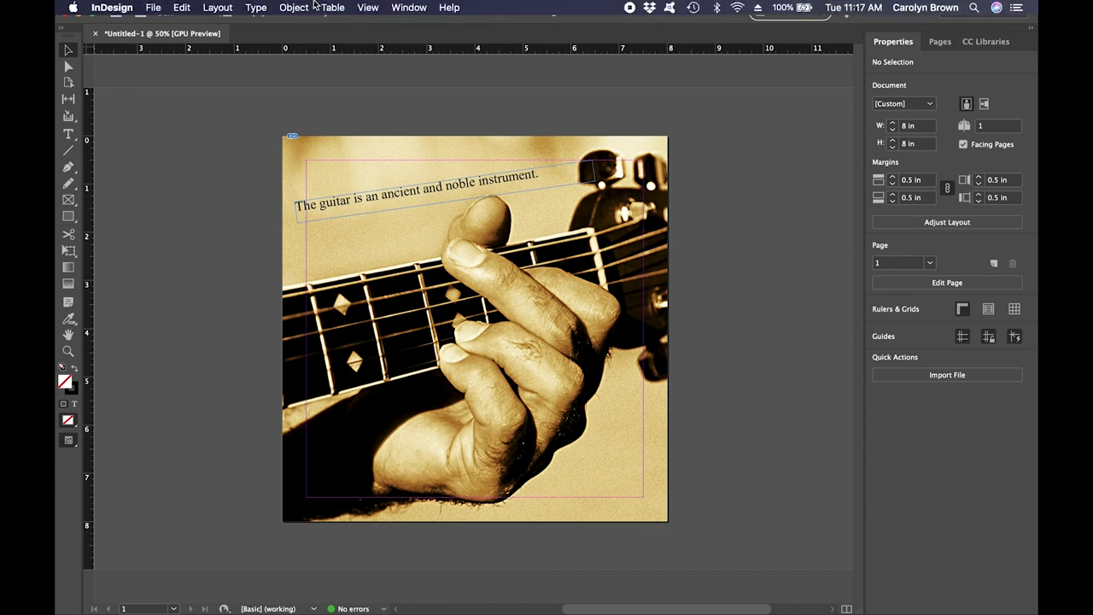
{"action": "left_click", "coordinate": [373, 7]}
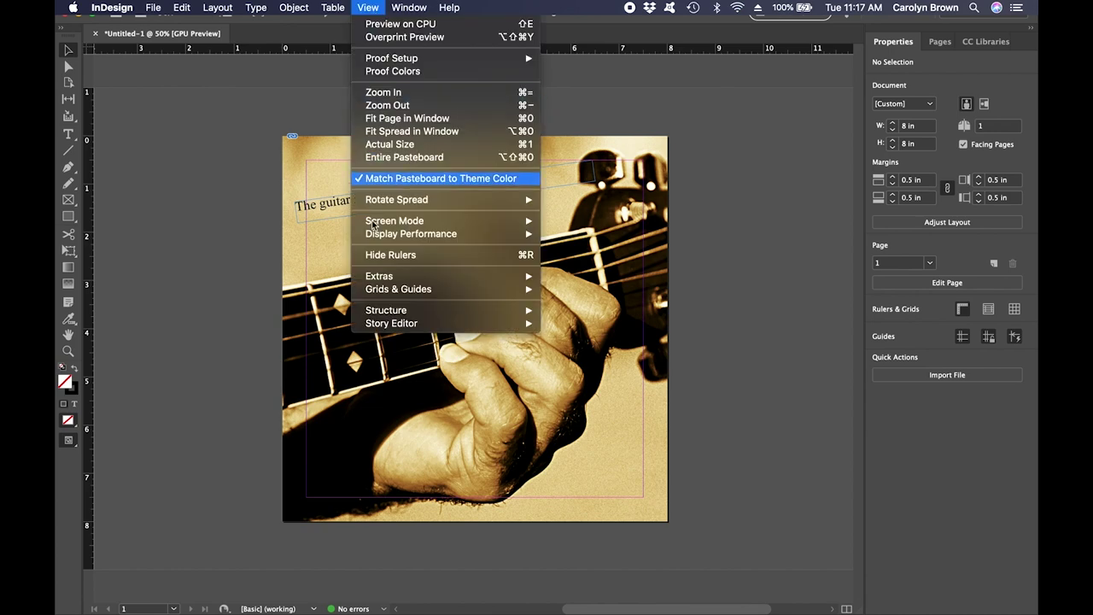
{"action": "mouse_move", "coordinate": [368, 297]}
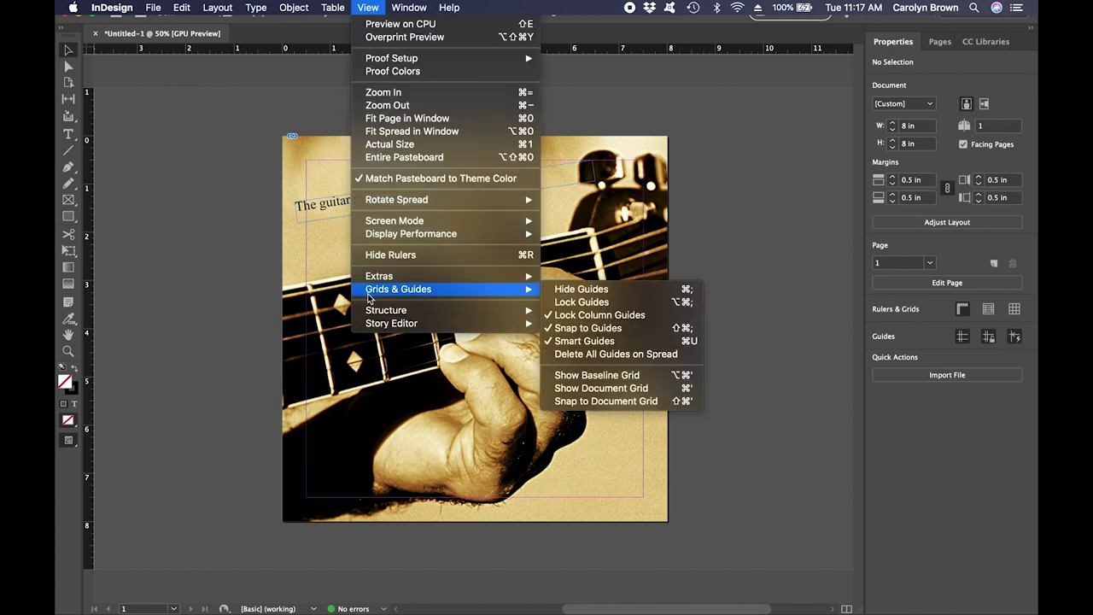
{"action": "left_click", "coordinate": [556, 291]}
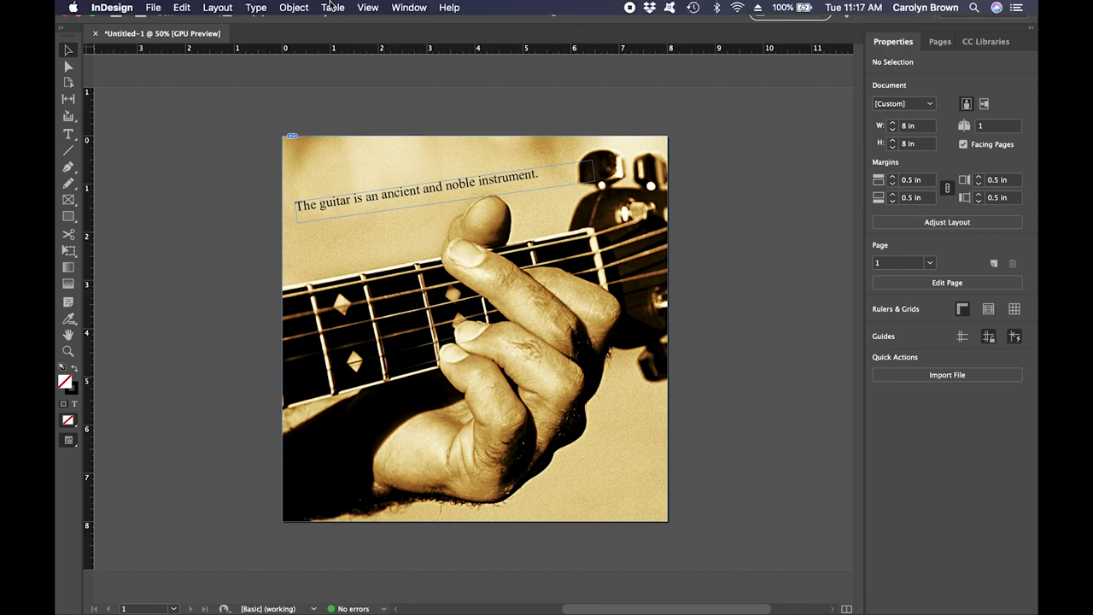
Step: Hide the frame edges in the guitar layout
{"action": "left_click", "coordinate": [373, 7]}
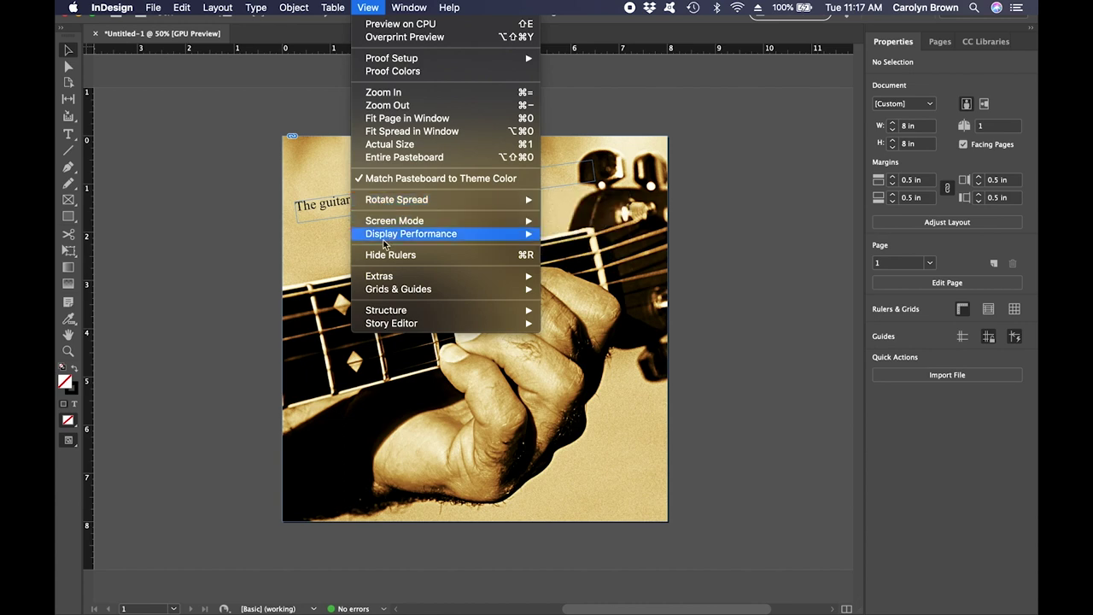
{"action": "mouse_move", "coordinate": [386, 278]}
{"action": "left_click", "coordinate": [551, 276]}
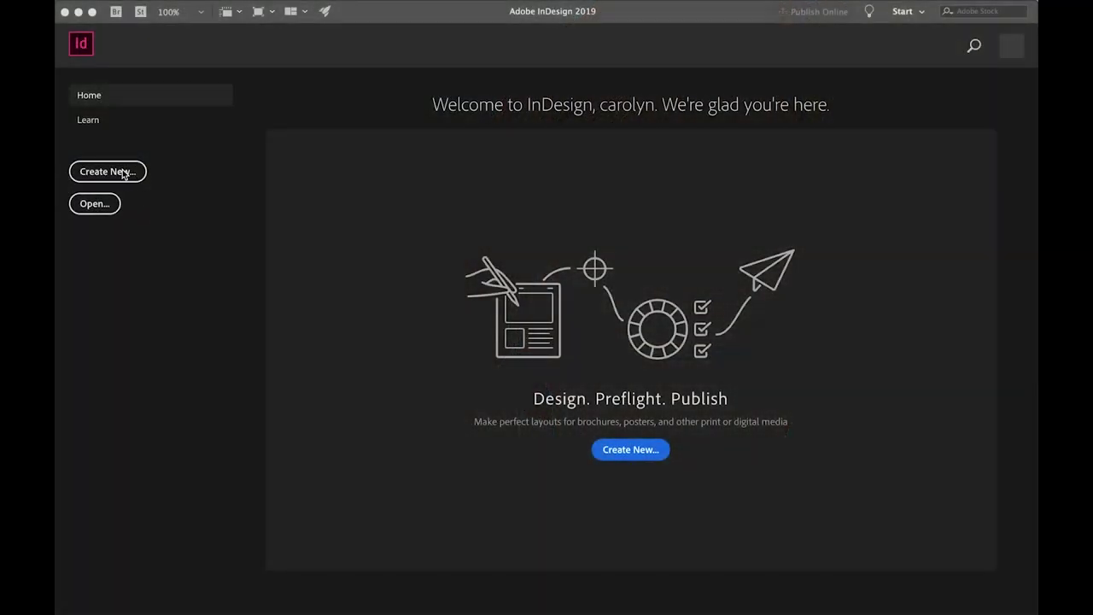
Step: Create a new print document from the Letter preset in landscape orientation, 66p0 × 51p0
{"action": "left_click", "coordinate": [124, 173]}
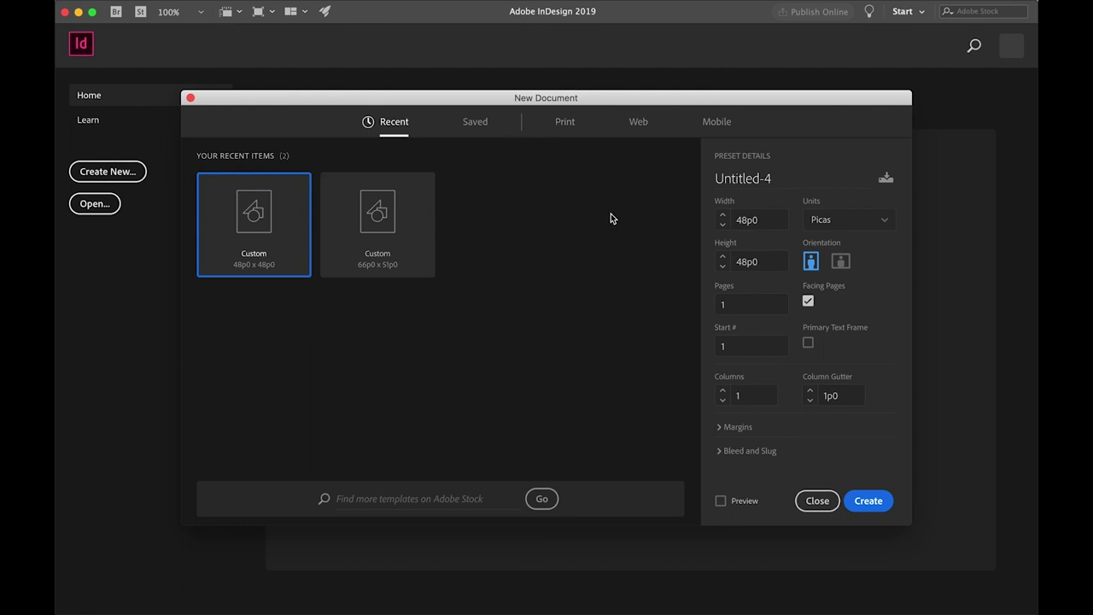
{"action": "left_click", "coordinate": [564, 123]}
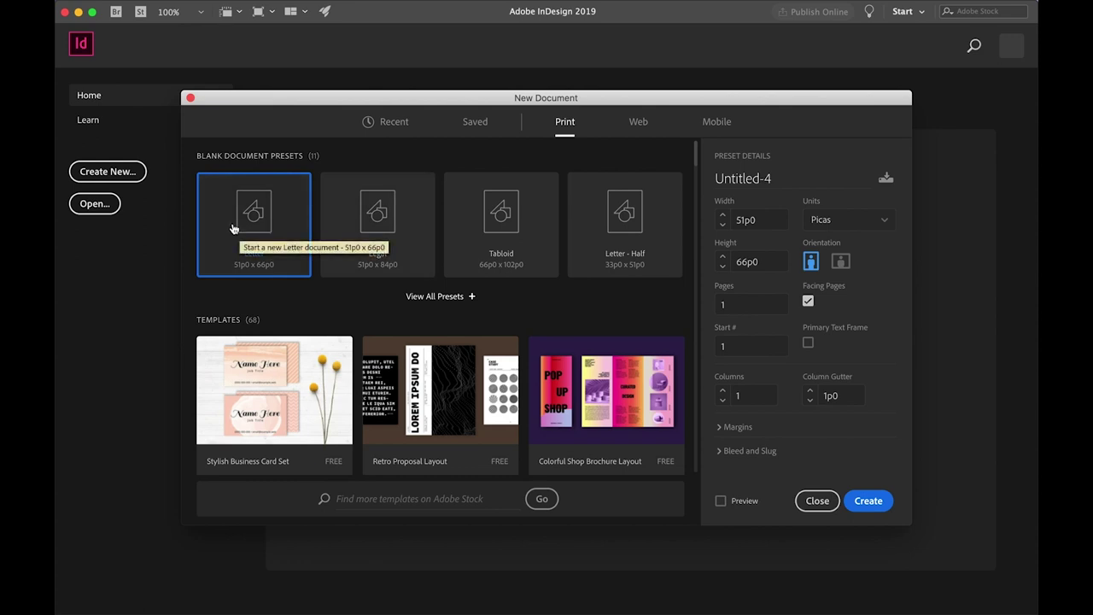
{"action": "left_click", "coordinate": [841, 263]}
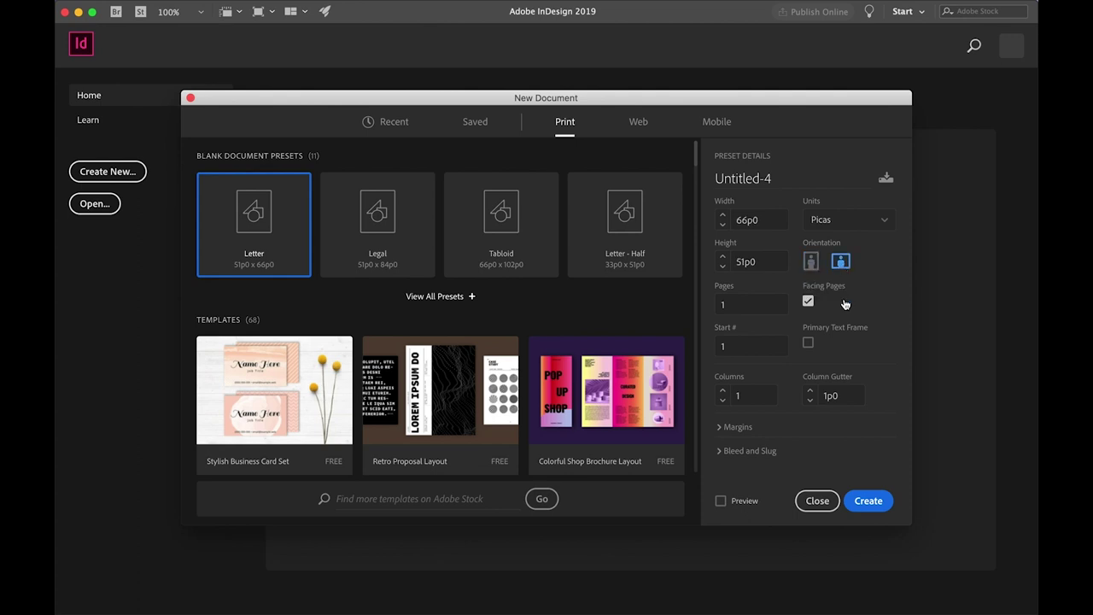
{"action": "left_click", "coordinate": [863, 502]}
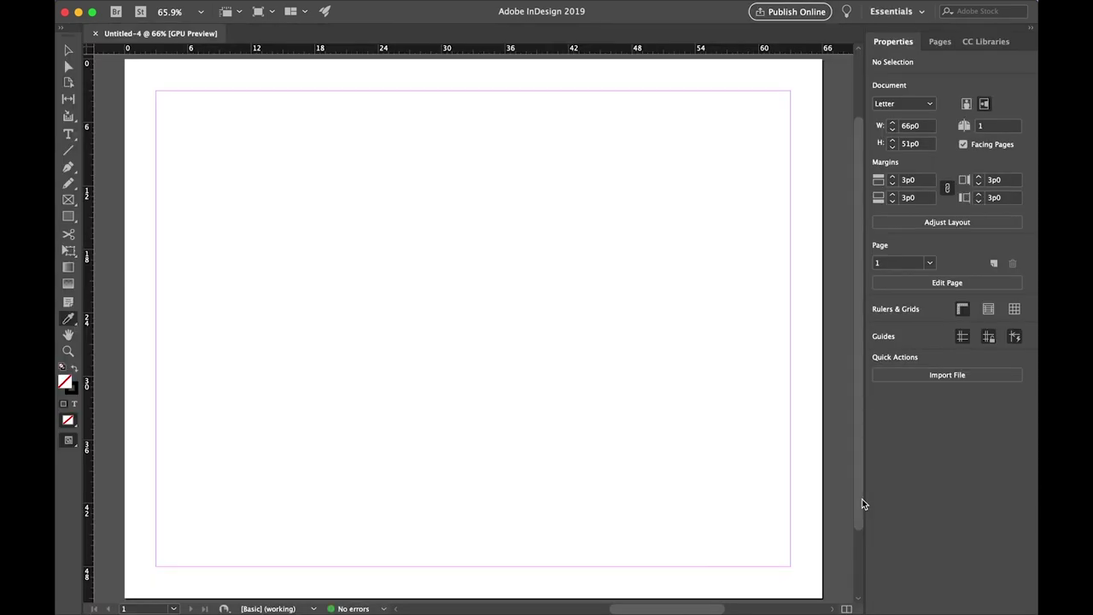
Step: Place the image 02_coast.jpg at the page's upper-left corner, at X 0p0 and Y 0p0, and deselect it
{"action": "mouse_move", "coordinate": [167, 4]}
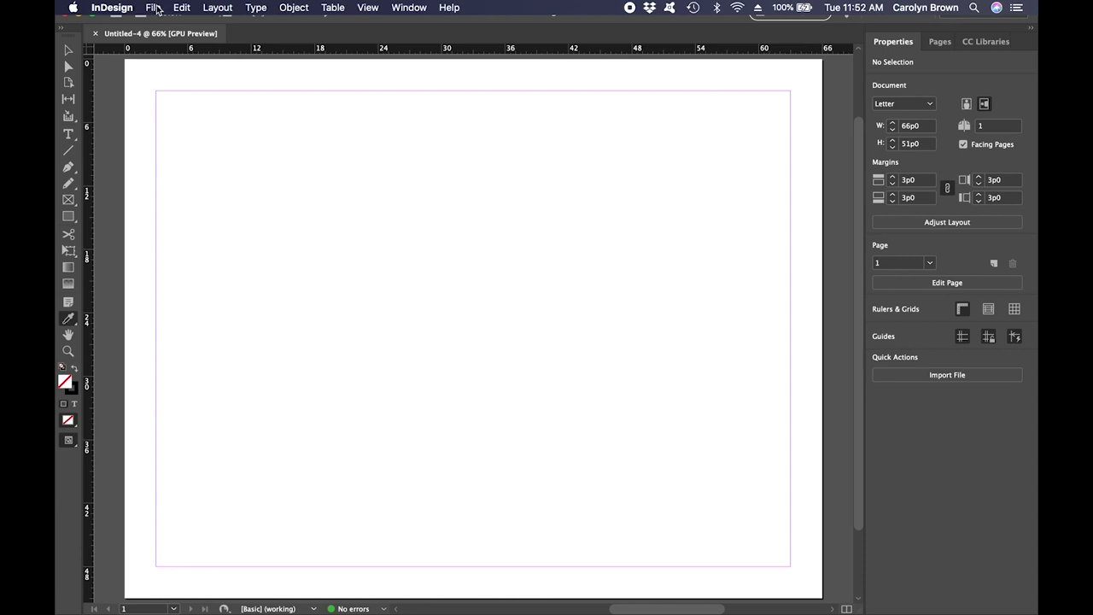
{"action": "left_click", "coordinate": [157, 8]}
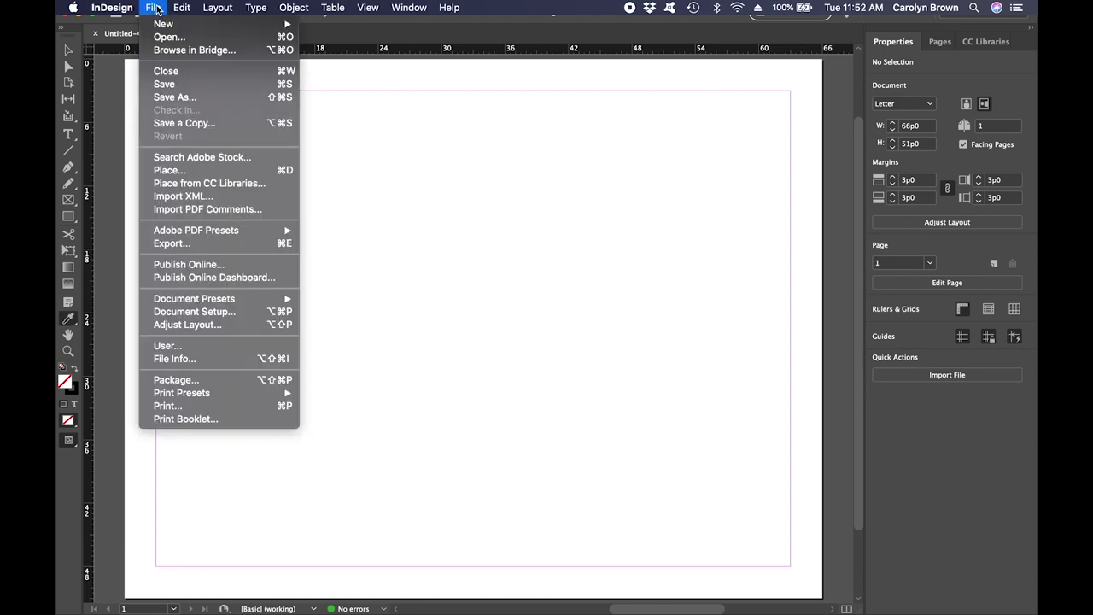
{"action": "left_click", "coordinate": [165, 174]}
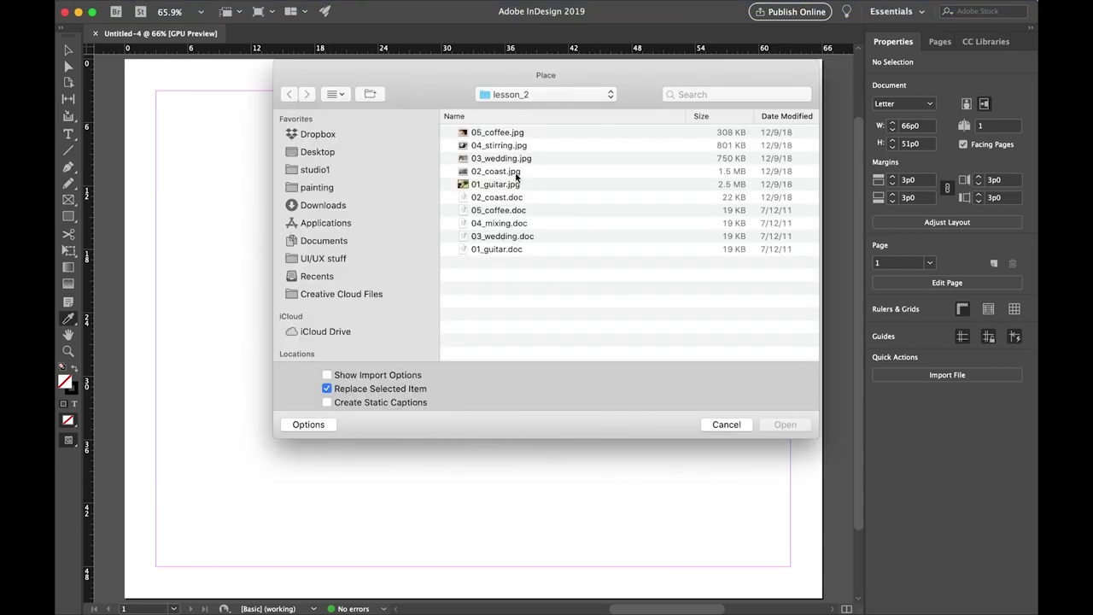
{"action": "left_click", "coordinate": [516, 175]}
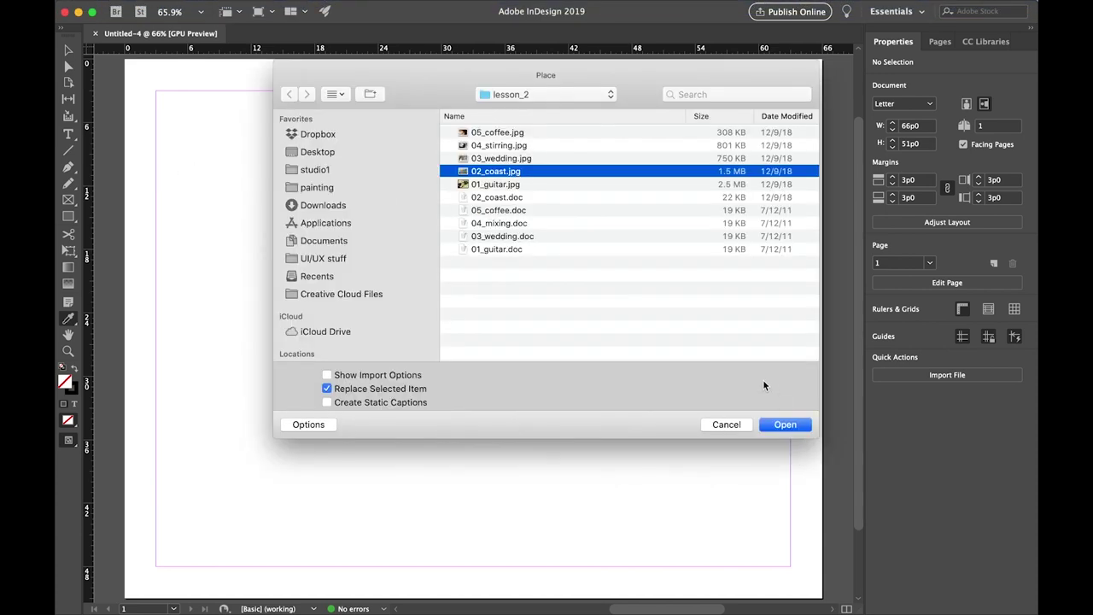
{"action": "left_click", "coordinate": [774, 425]}
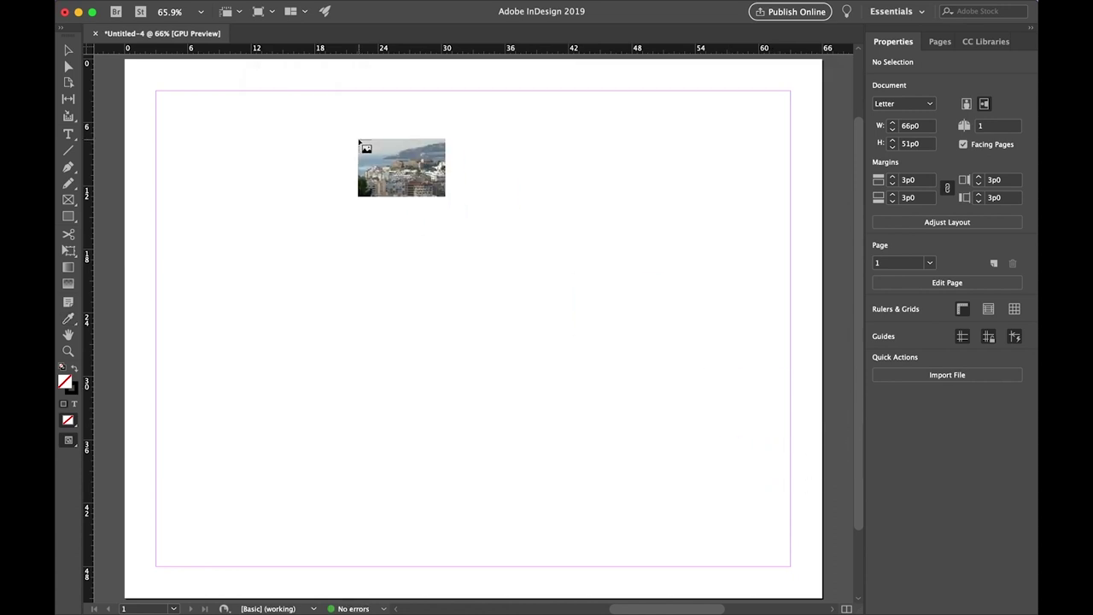
{"action": "left_click", "coordinate": [126, 61]}
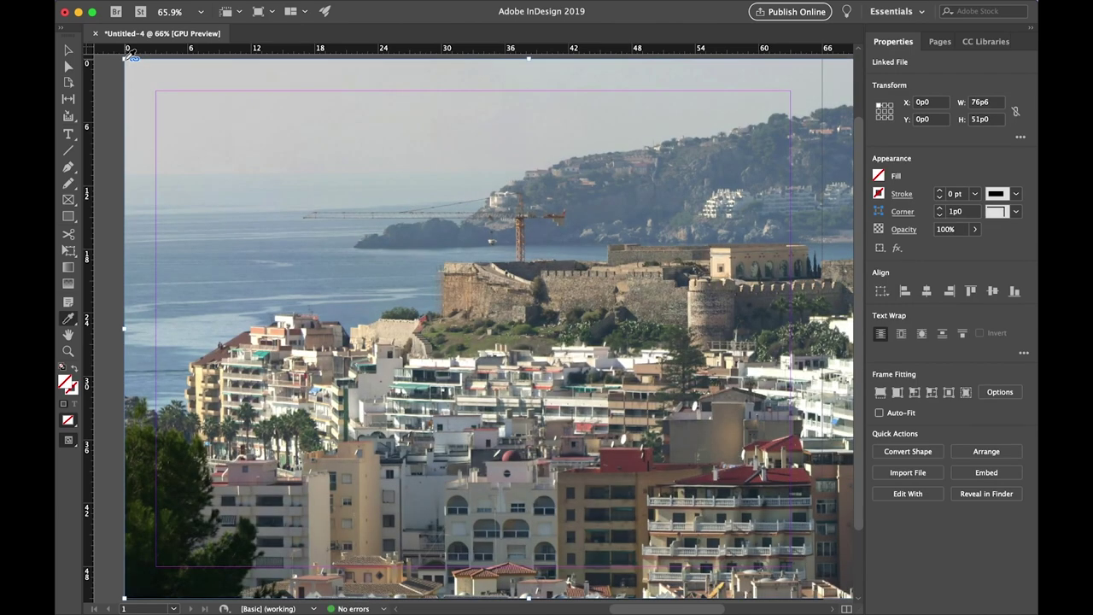
{"action": "key", "text": "super+minus"}
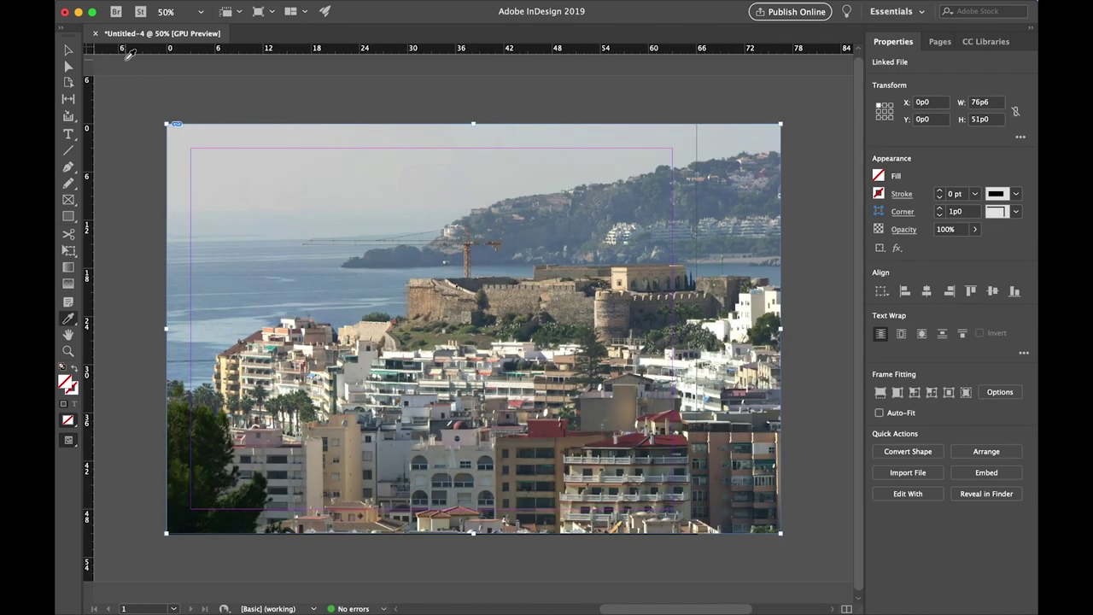
{"action": "left_click", "coordinate": [66, 55]}
{"action": "left_click", "coordinate": [134, 128]}
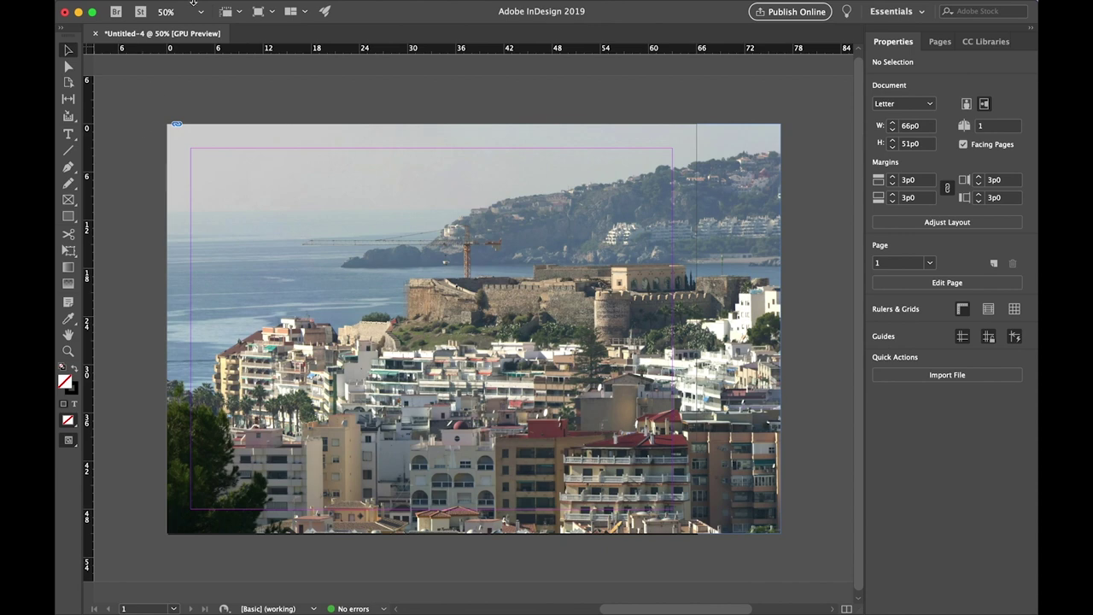
Step: Place the text of 02_coast.doc at about X 2p0, Y 2p2.4 and narrow its frame to about 17p1.2 wide
{"action": "mouse_move", "coordinate": [193, 2]}
{"action": "left_click", "coordinate": [148, 7]}
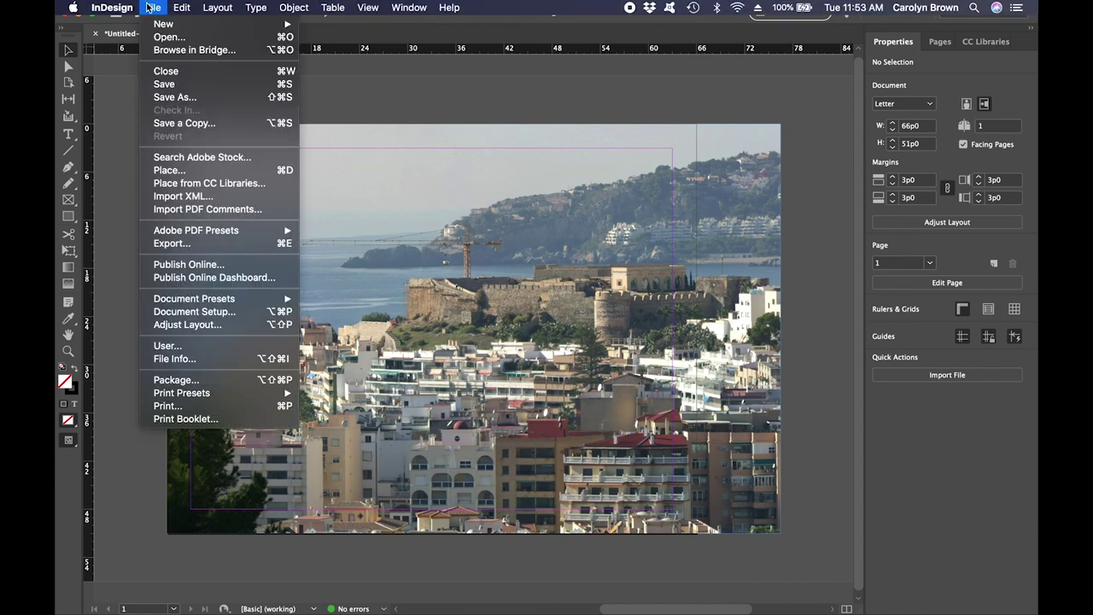
{"action": "left_click", "coordinate": [165, 171]}
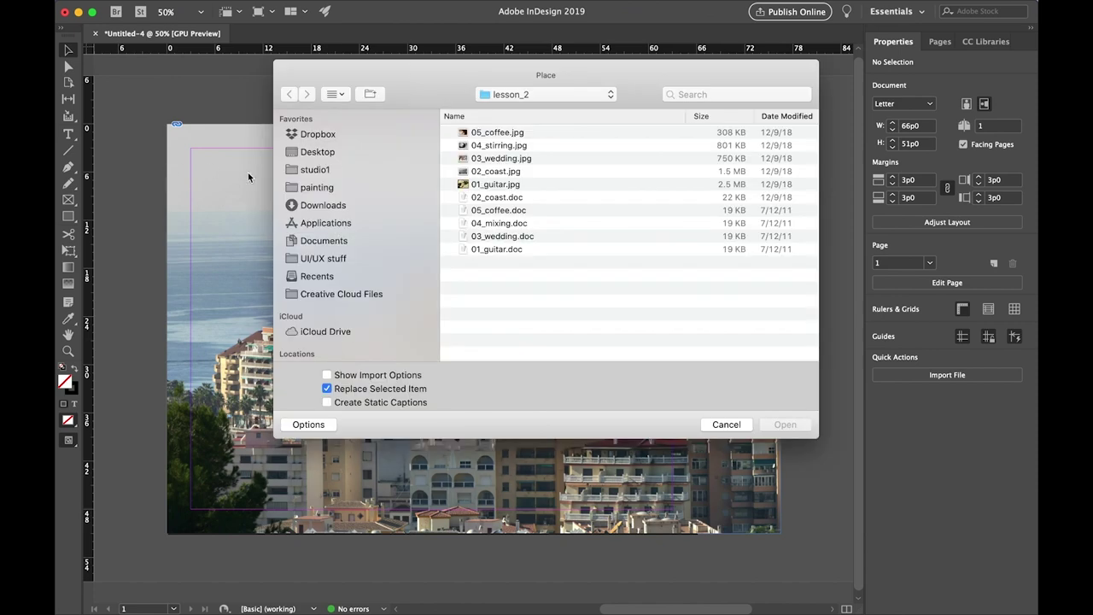
{"action": "left_click", "coordinate": [482, 200]}
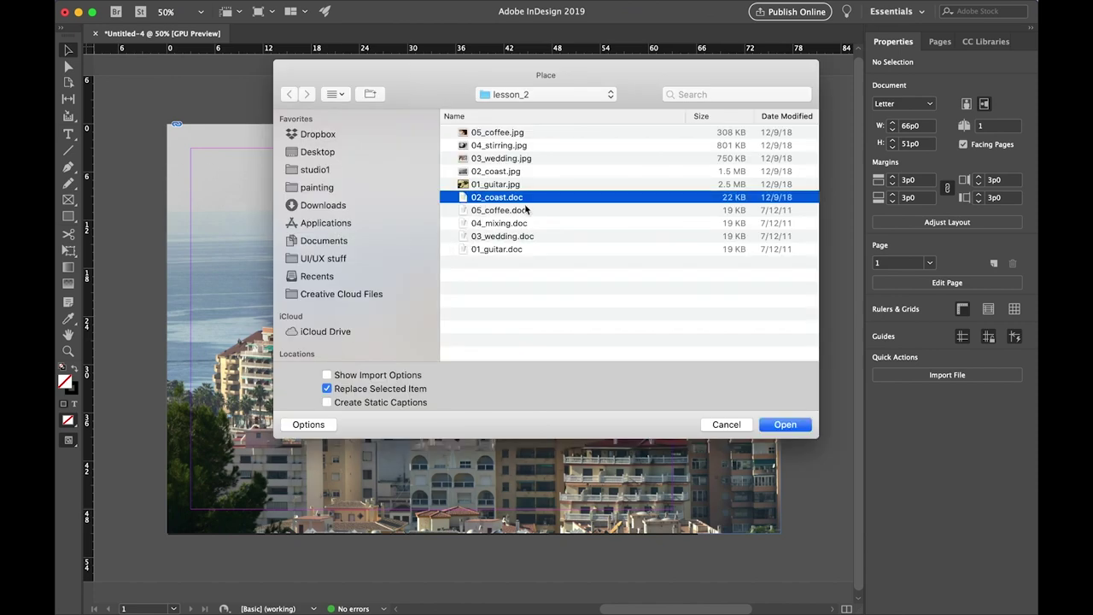
{"action": "left_click", "coordinate": [785, 426]}
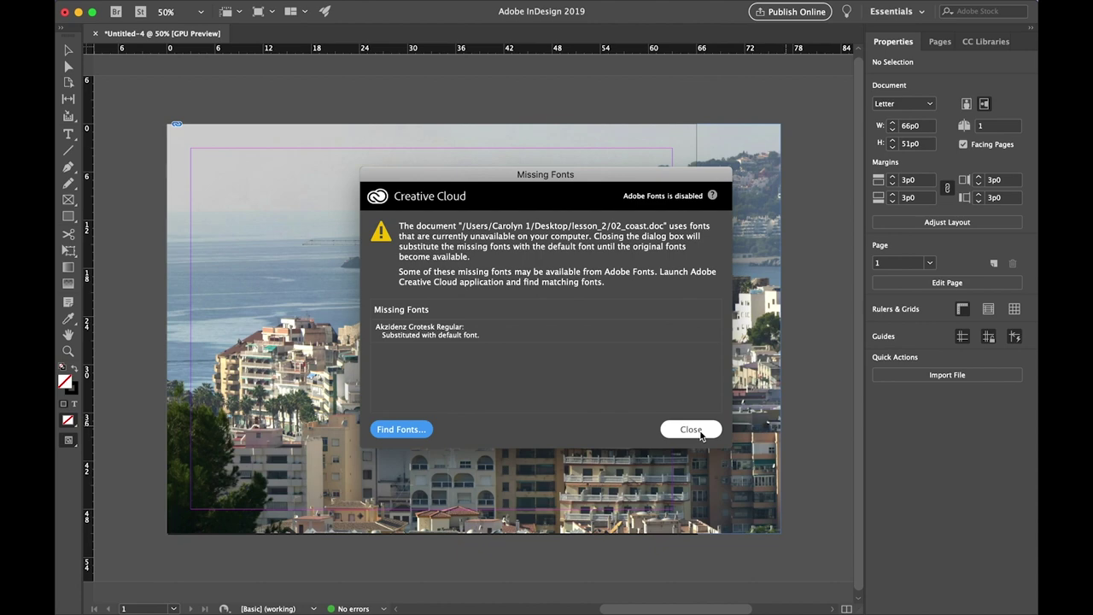
{"action": "left_click", "coordinate": [690, 429]}
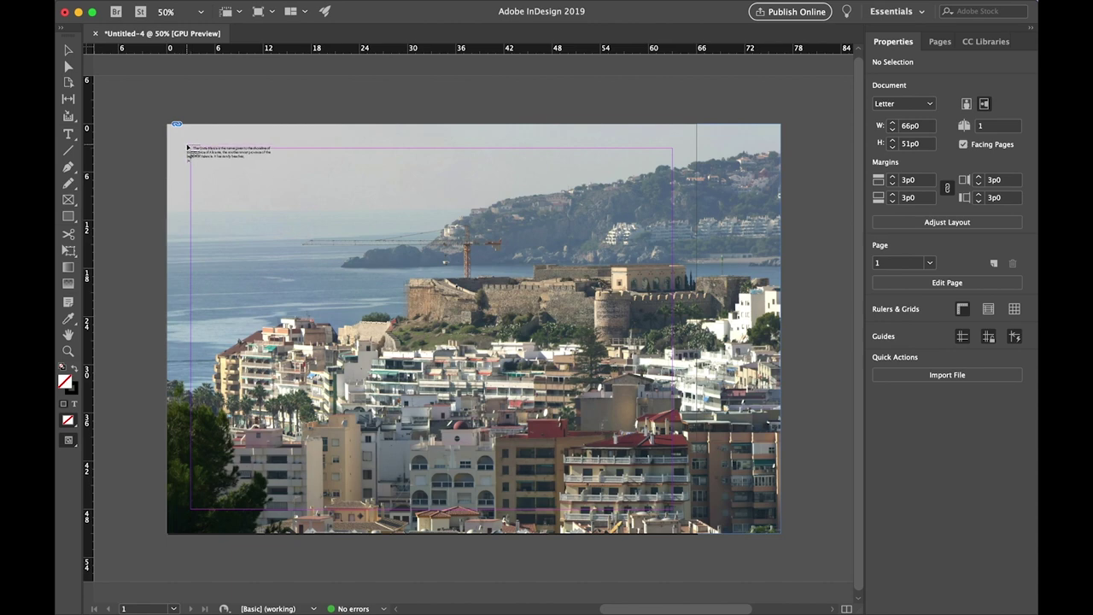
{"action": "left_click", "coordinate": [182, 145]}
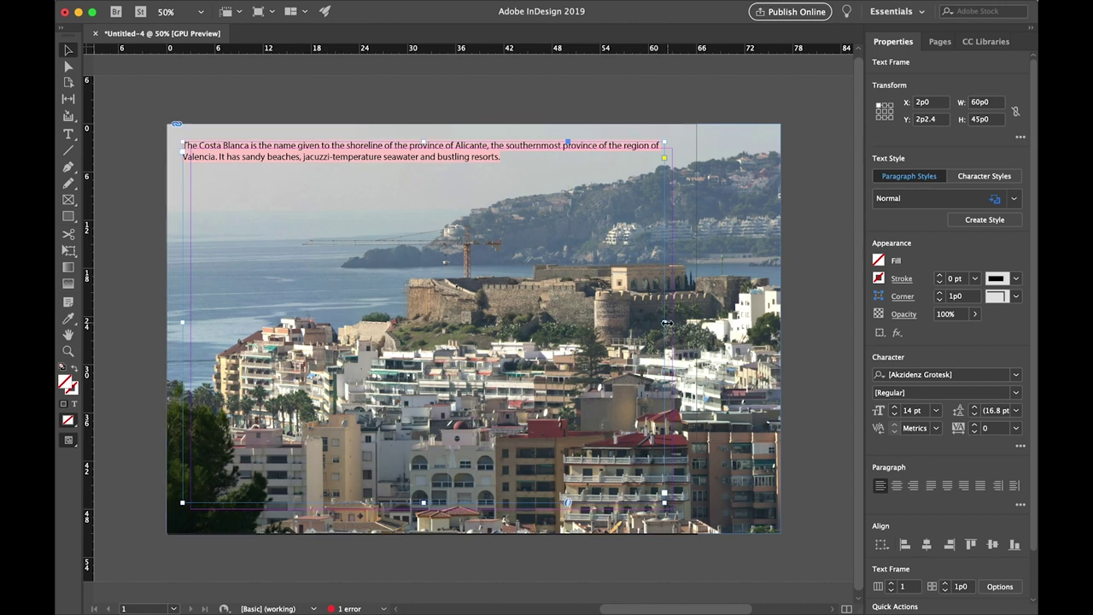
{"action": "left_click_drag", "start_coordinate": [664, 323], "coordinate": [320, 325]}
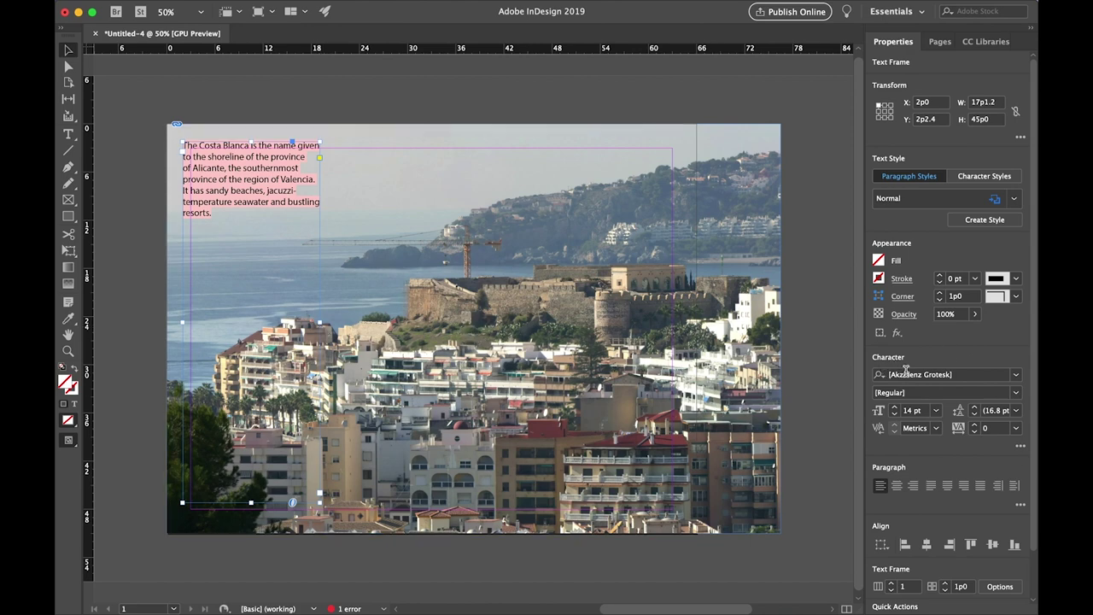
Step: Set the font of the Costa Blanca paragraph to Arial Bold
{"action": "left_click", "coordinate": [1018, 377]}
{"action": "scroll", "coordinate": [904, 295], "scroll_direction": "up", "scroll_amount": 5}
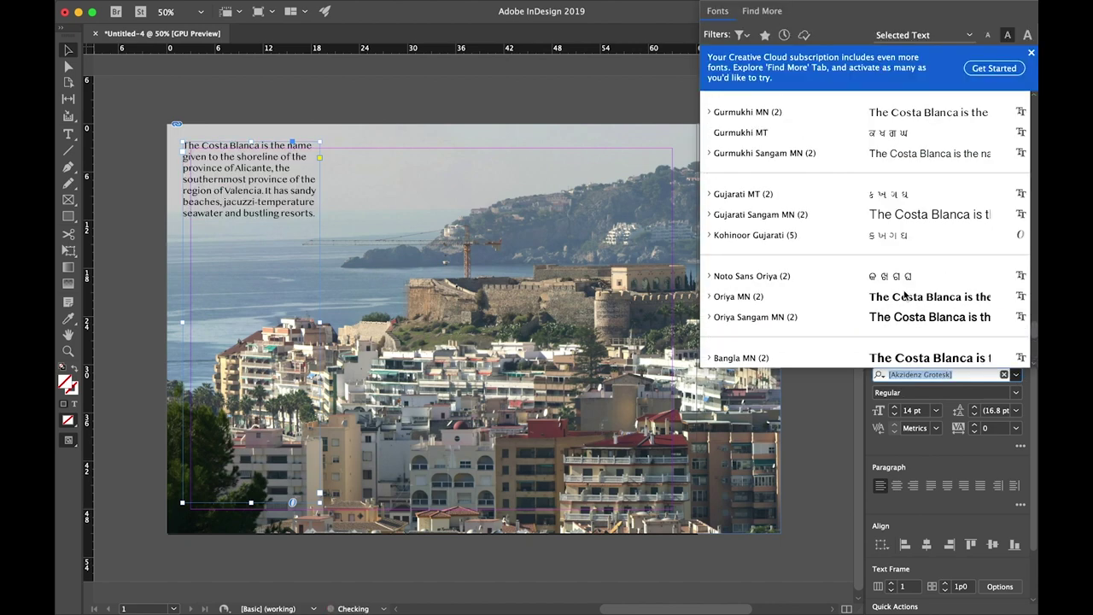
{"action": "scroll", "coordinate": [904, 295], "scroll_direction": "up", "scroll_amount": 15}
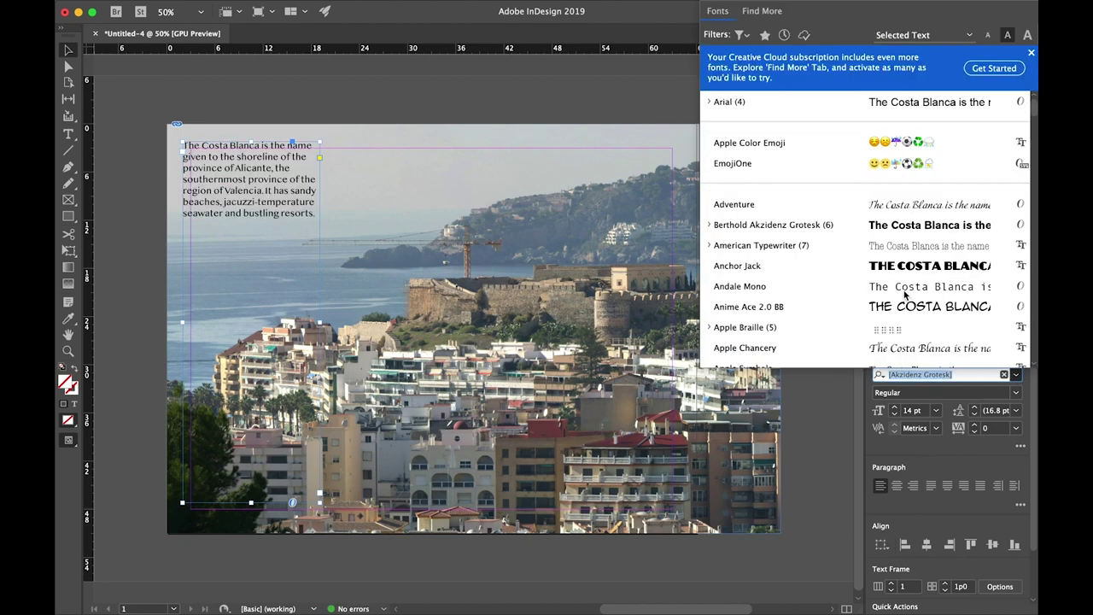
{"action": "scroll", "coordinate": [904, 296], "scroll_direction": "down", "scroll_amount": 1}
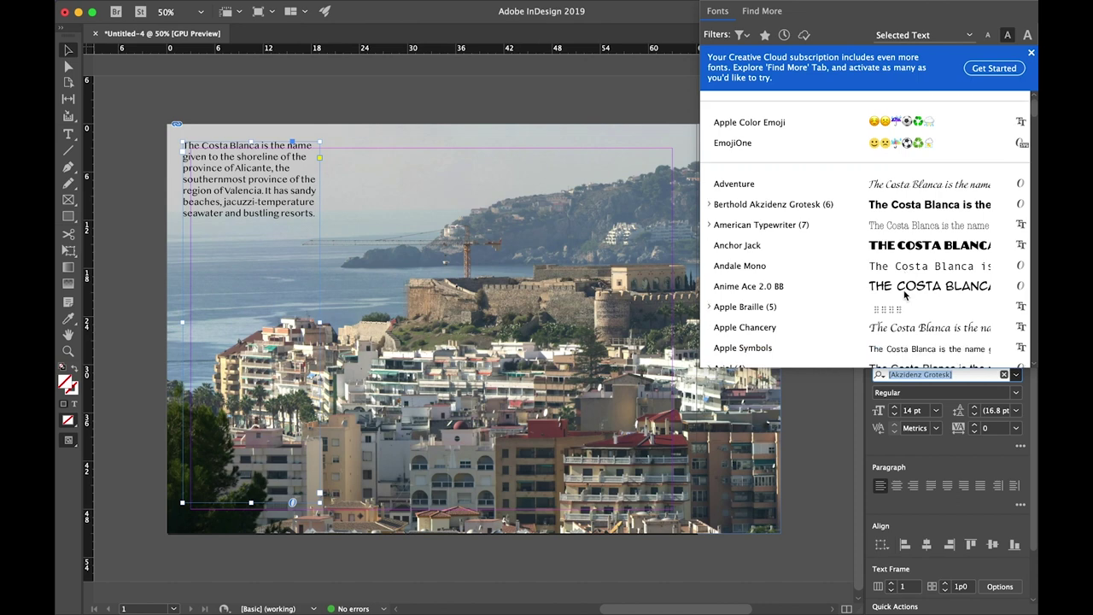
{"action": "scroll", "coordinate": [904, 296], "scroll_direction": "down", "scroll_amount": 2}
{"action": "scroll", "coordinate": [904, 296], "scroll_direction": "down", "scroll_amount": 2}
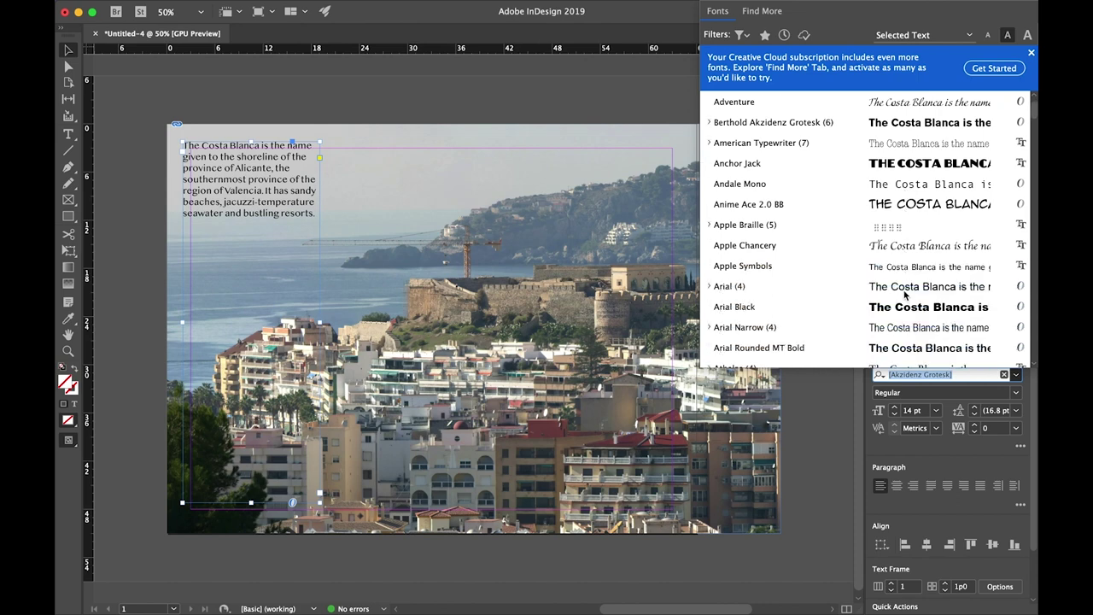
{"action": "left_click", "coordinate": [707, 288]}
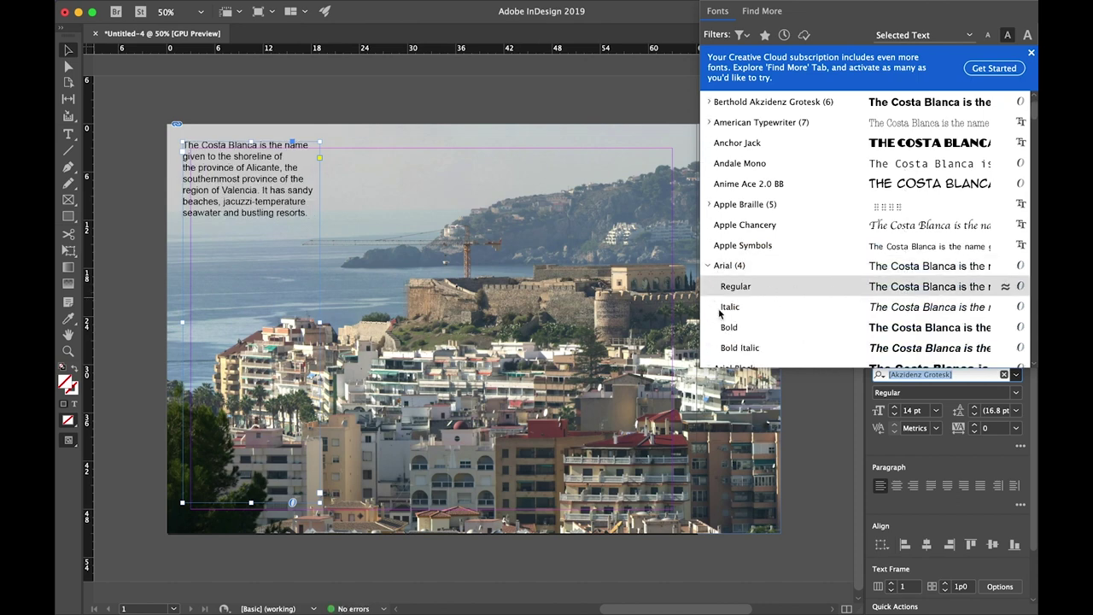
{"action": "left_click", "coordinate": [727, 326]}
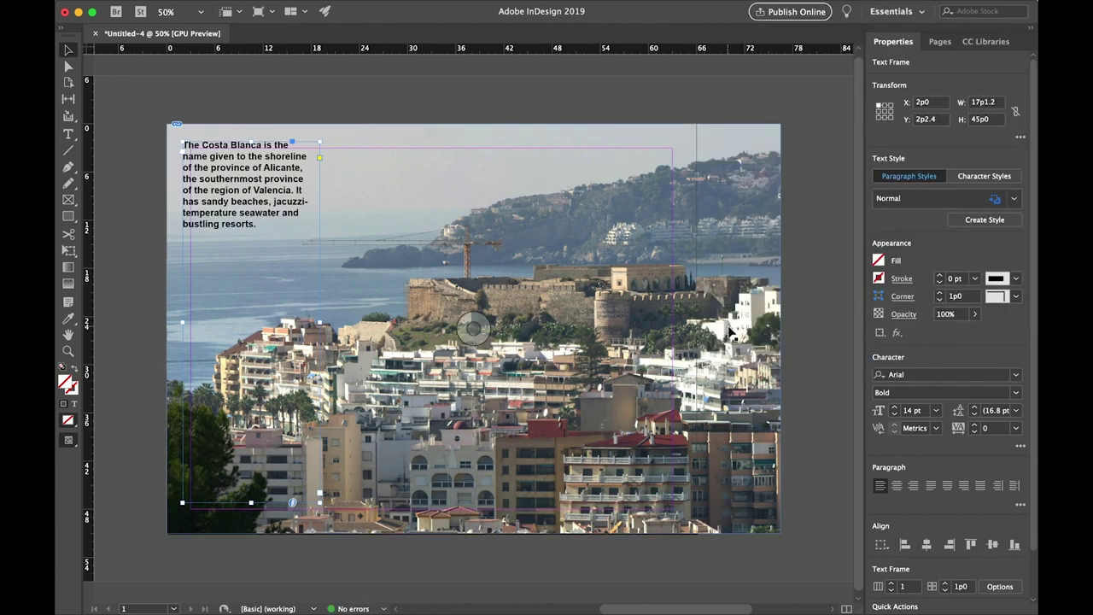
Step: Set the paragraph's font size to 18 pt and its leading to 30 pt
{"action": "left_click", "coordinate": [909, 410]}
{"action": "key", "text": "BackSpace"}
{"action": "type", "text": "1"}
{"action": "key", "text": "Delete"}
{"action": "type", "text": "9"}
{"action": "key", "text": "BackSpace"}
{"action": "type", "text": "8"}
{"action": "key", "text": "Return"}
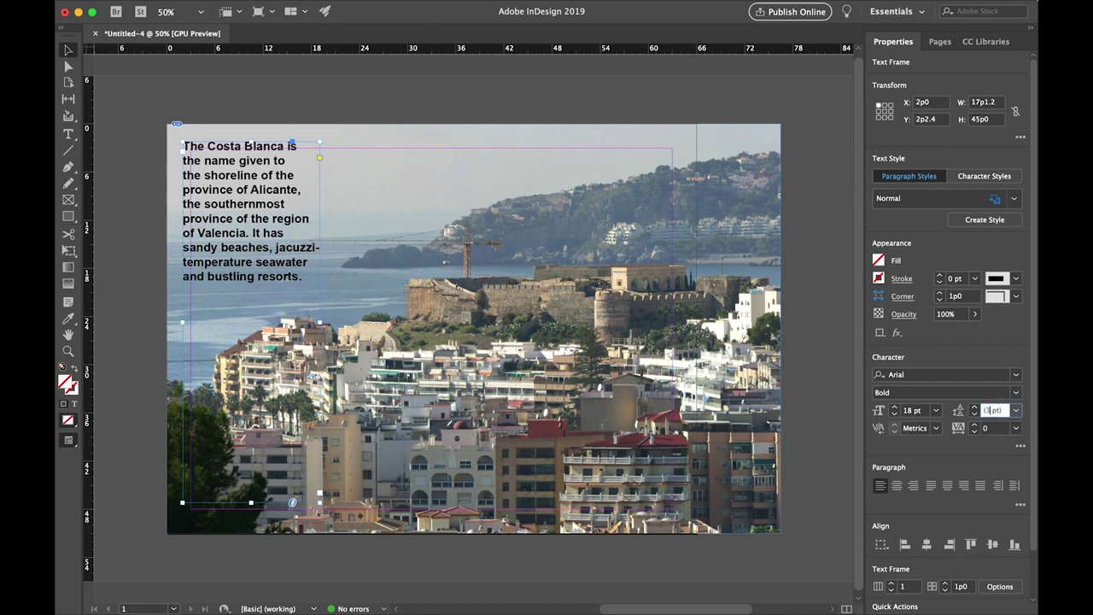
{"action": "type", "text": "30"}
{"action": "key", "text": "Return"}
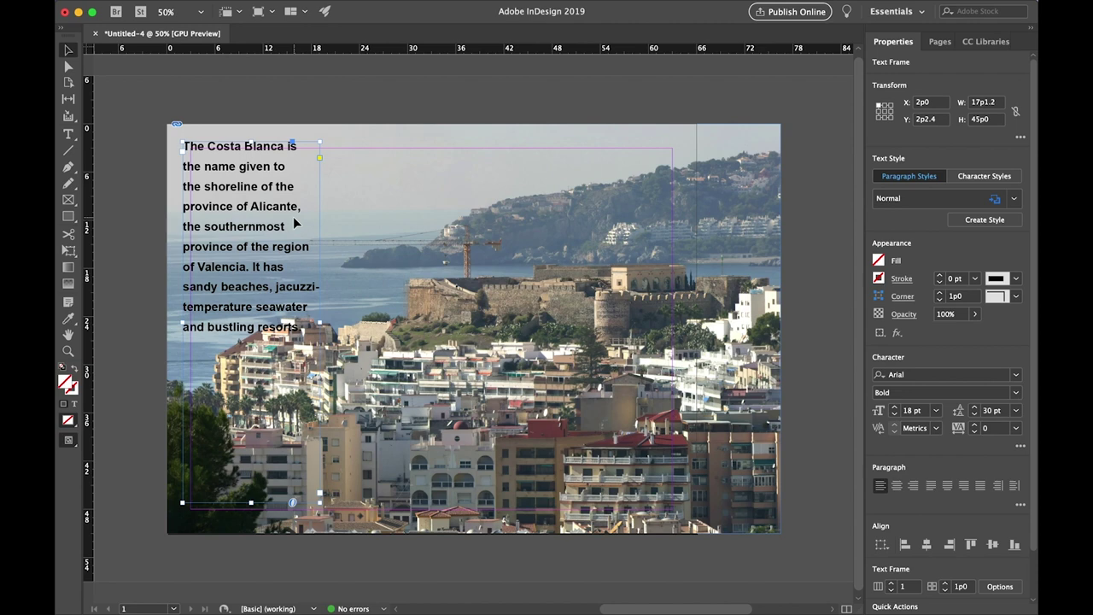
Step: Make formatting affect the text and sample its fill from the photo with the Eyedropper, trying white before settling on dark grey
{"action": "left_click", "coordinate": [67, 323]}
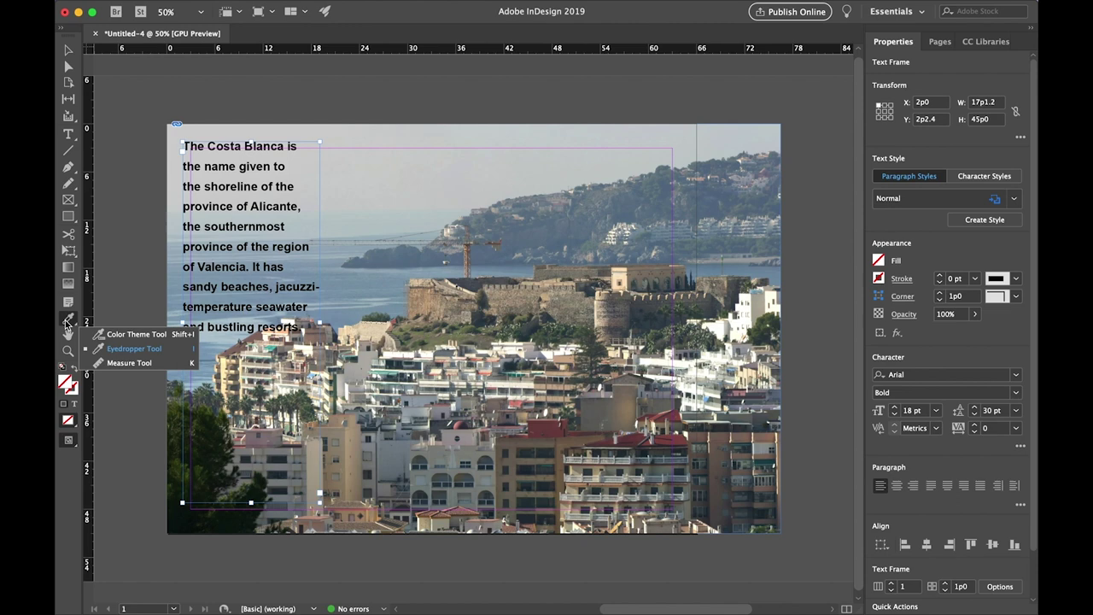
{"action": "left_click", "coordinate": [134, 349]}
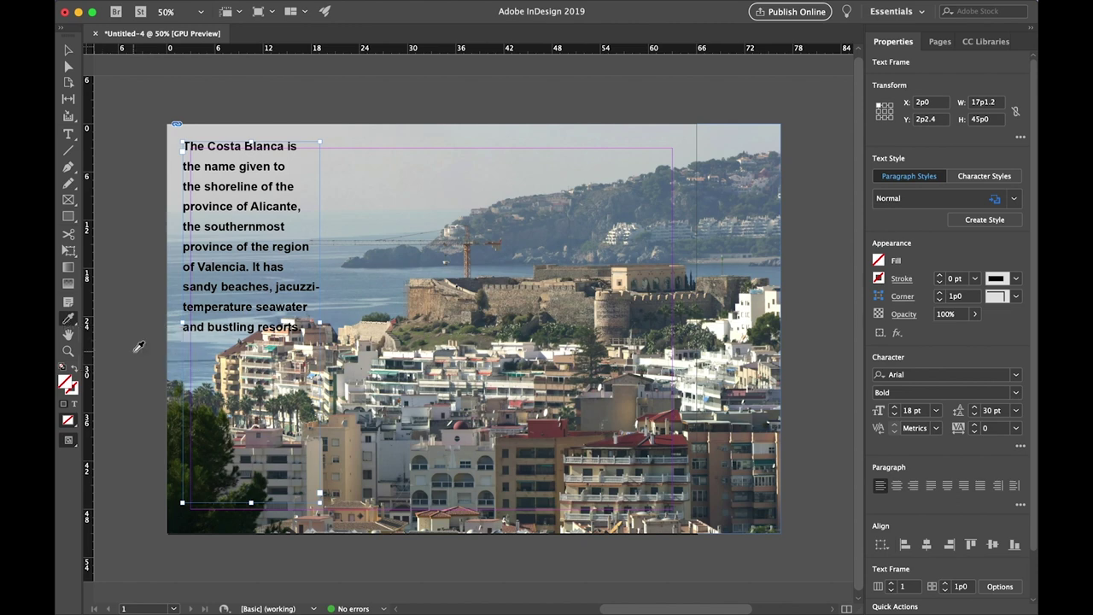
{"action": "left_click", "coordinate": [73, 405]}
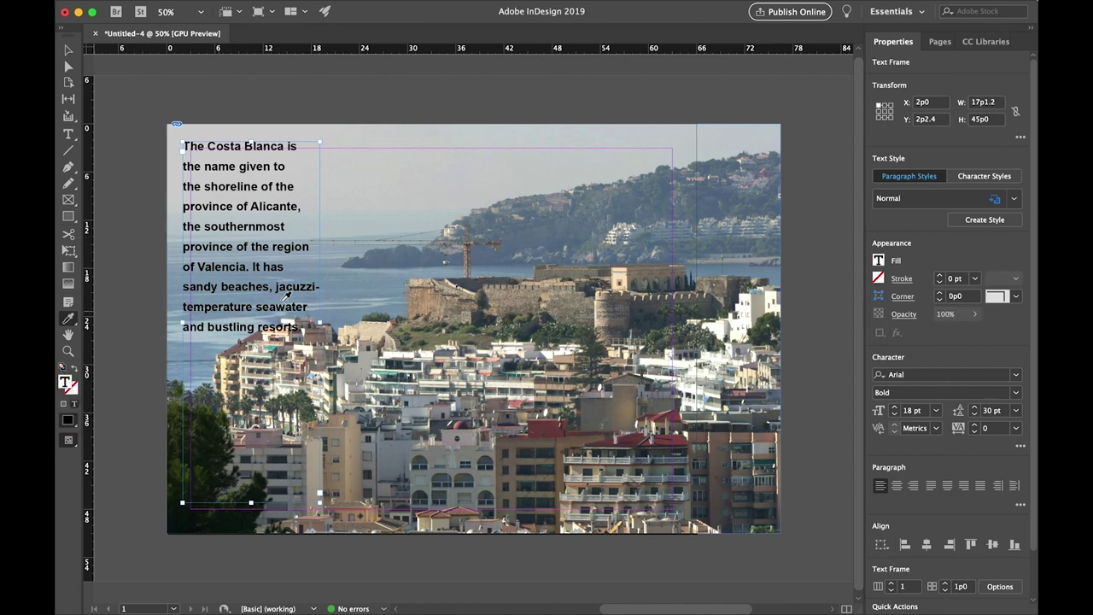
{"action": "left_click", "coordinate": [543, 348]}
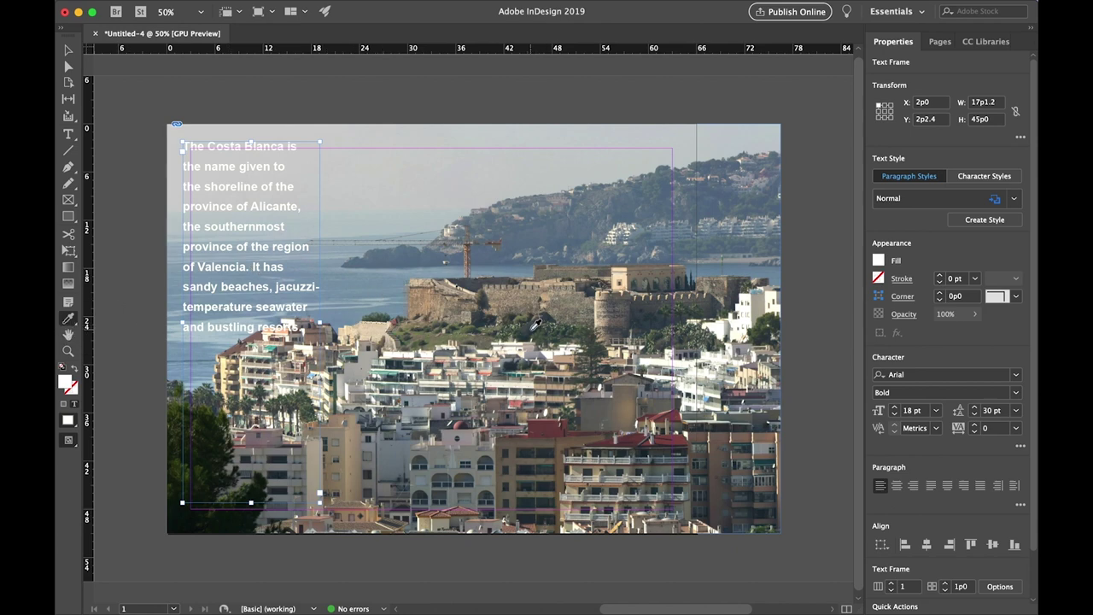
{"action": "left_click", "coordinate": [418, 337]}
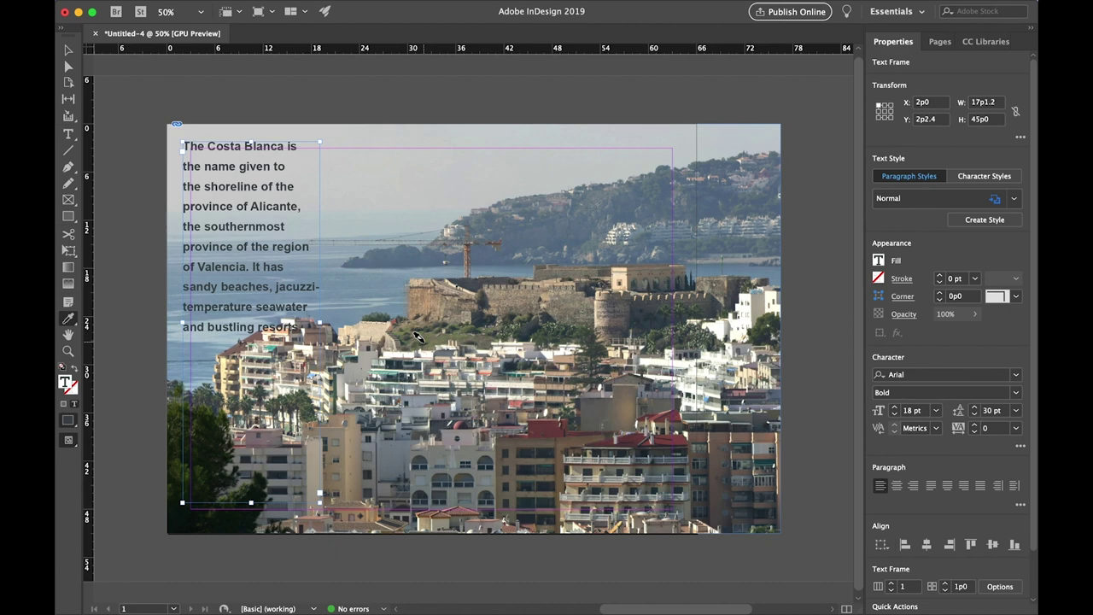
{"action": "left_click", "coordinate": [178, 12]}
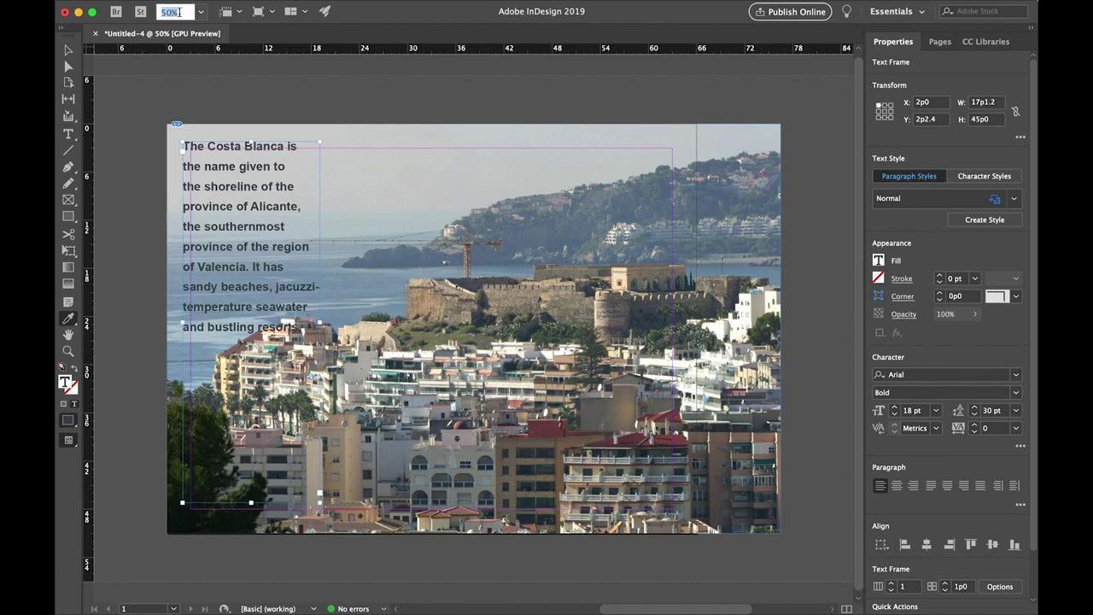
Step: Break the Costa Blanca paragraph before "resorts." so that the word starts its own line
{"action": "left_click", "coordinate": [201, 11]}
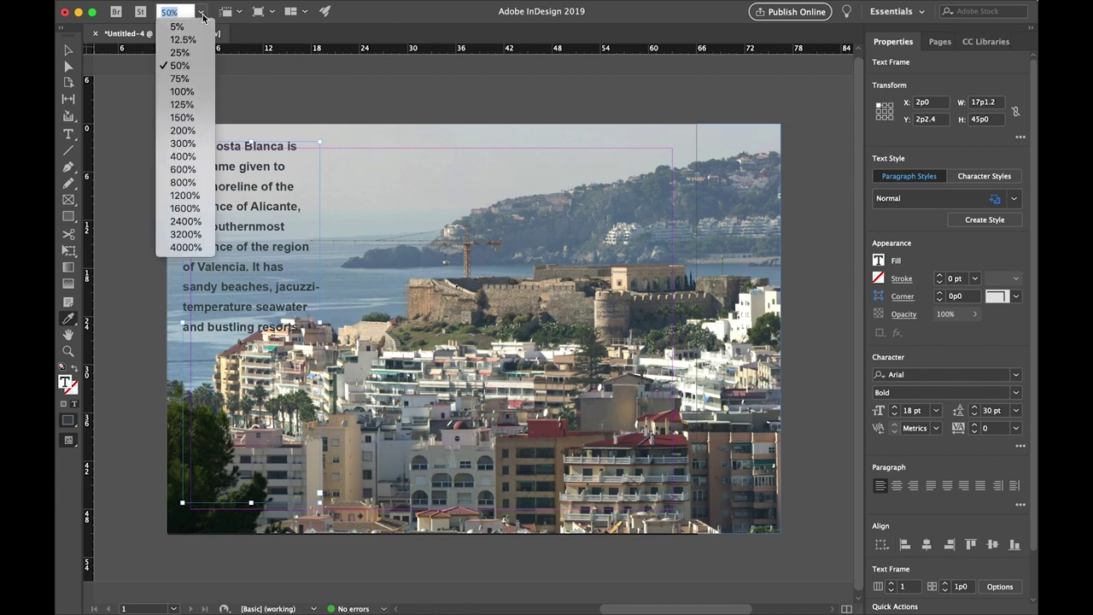
{"action": "left_click", "coordinate": [183, 92]}
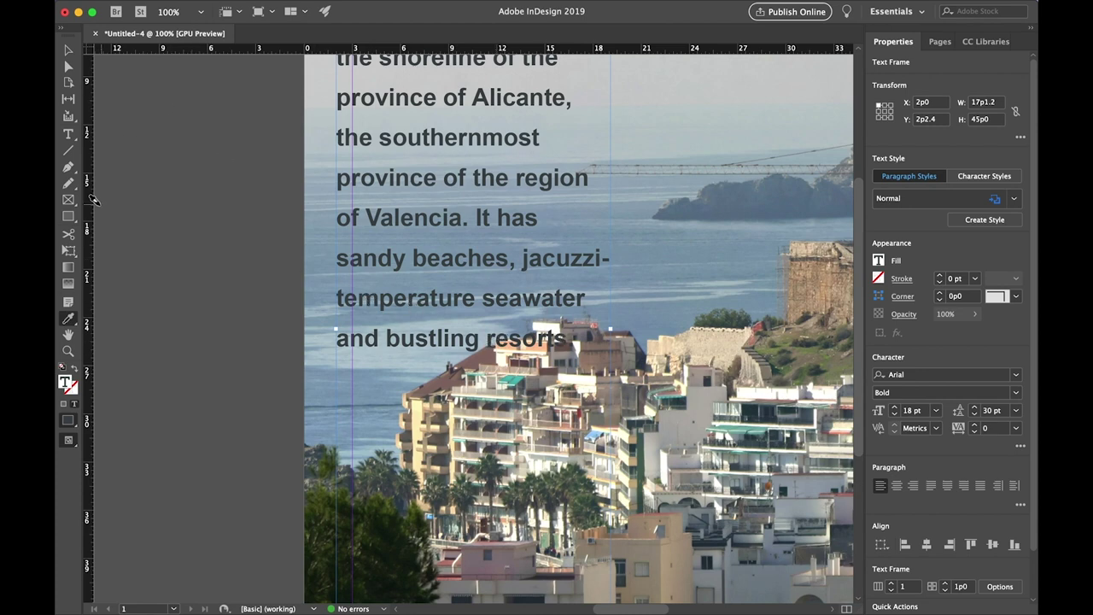
{"action": "left_click", "coordinate": [69, 135]}
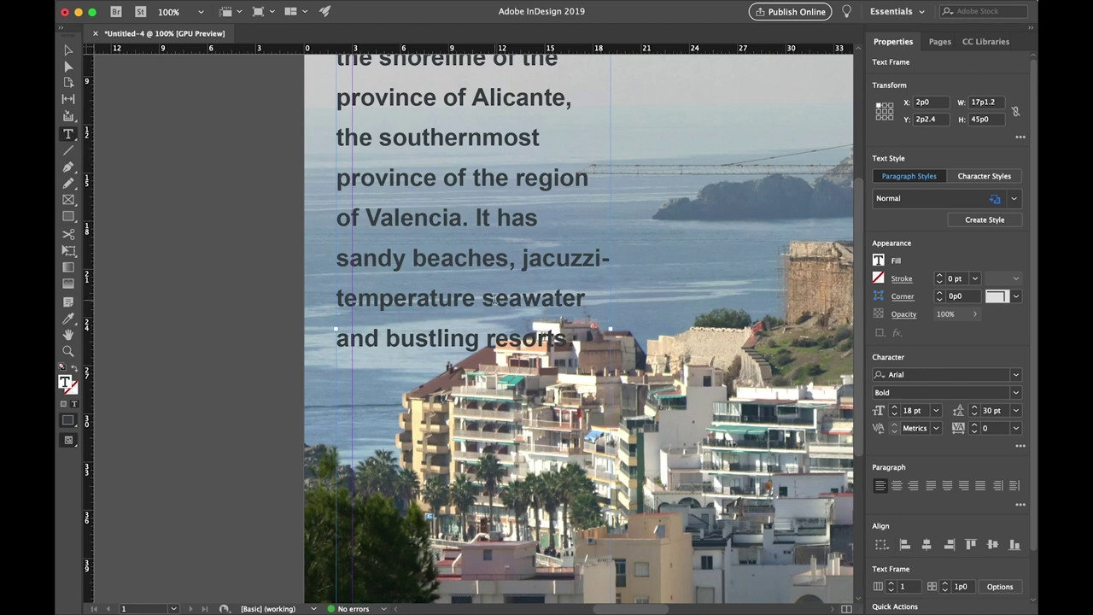
{"action": "left_click", "coordinate": [489, 339]}
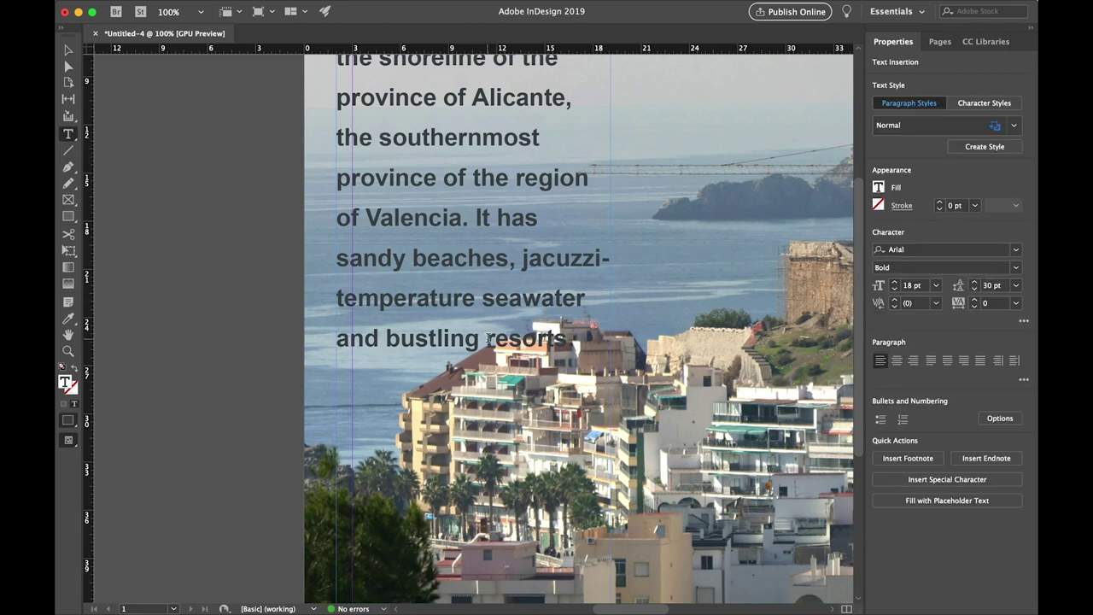
{"action": "key", "text": "Return"}
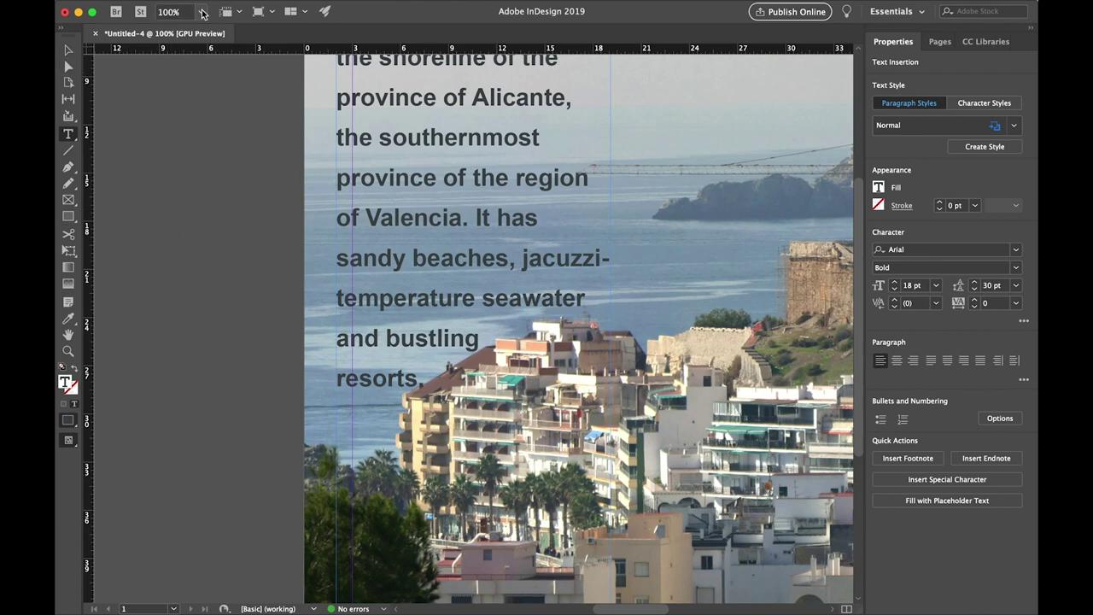
{"action": "left_click", "coordinate": [203, 14]}
{"action": "left_click", "coordinate": [203, 14]}
{"action": "key", "text": "super+0"}
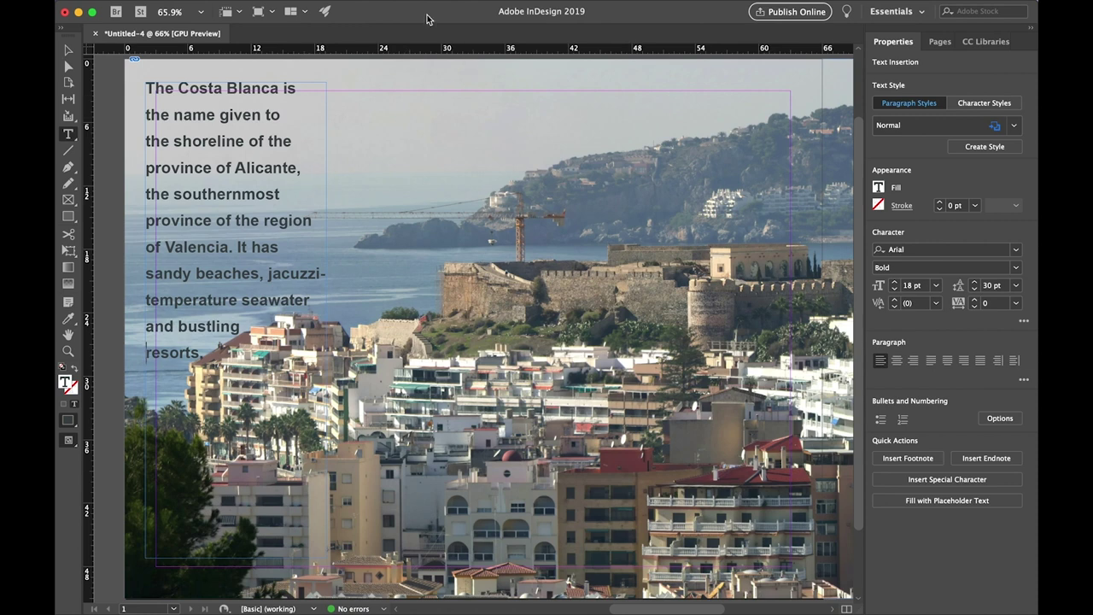
{"action": "mouse_move", "coordinate": [341, 3]}
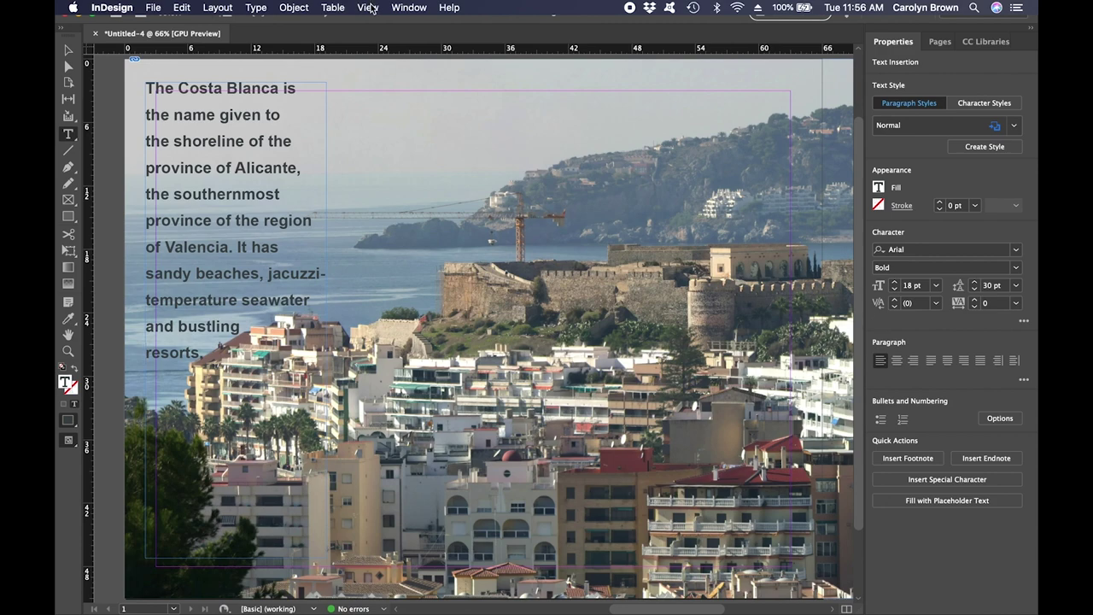
{"action": "left_click", "coordinate": [371, 7]}
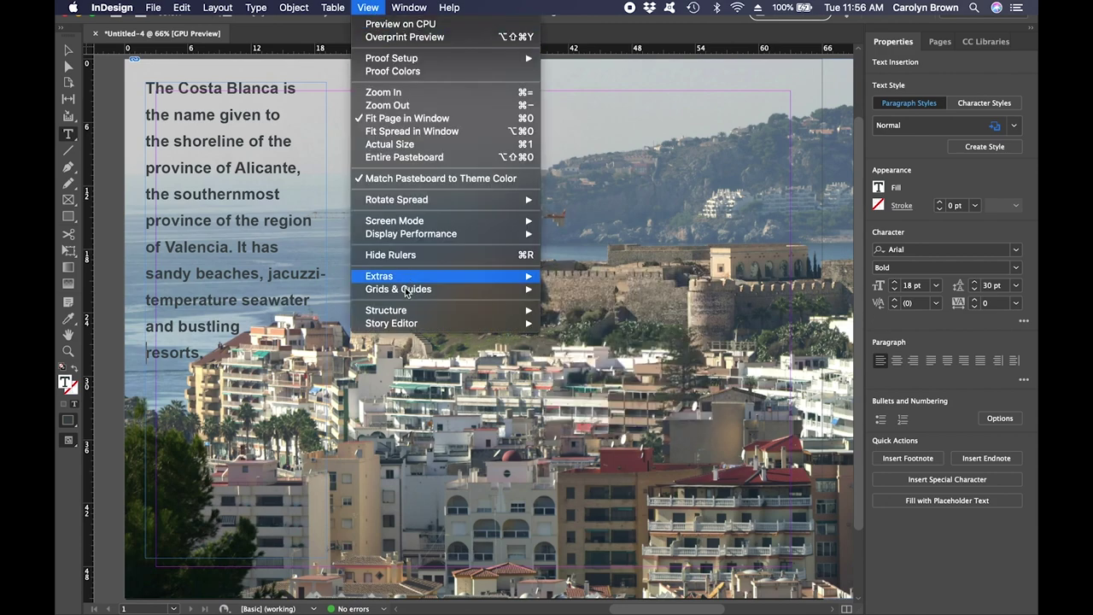
{"action": "mouse_move", "coordinate": [424, 291]}
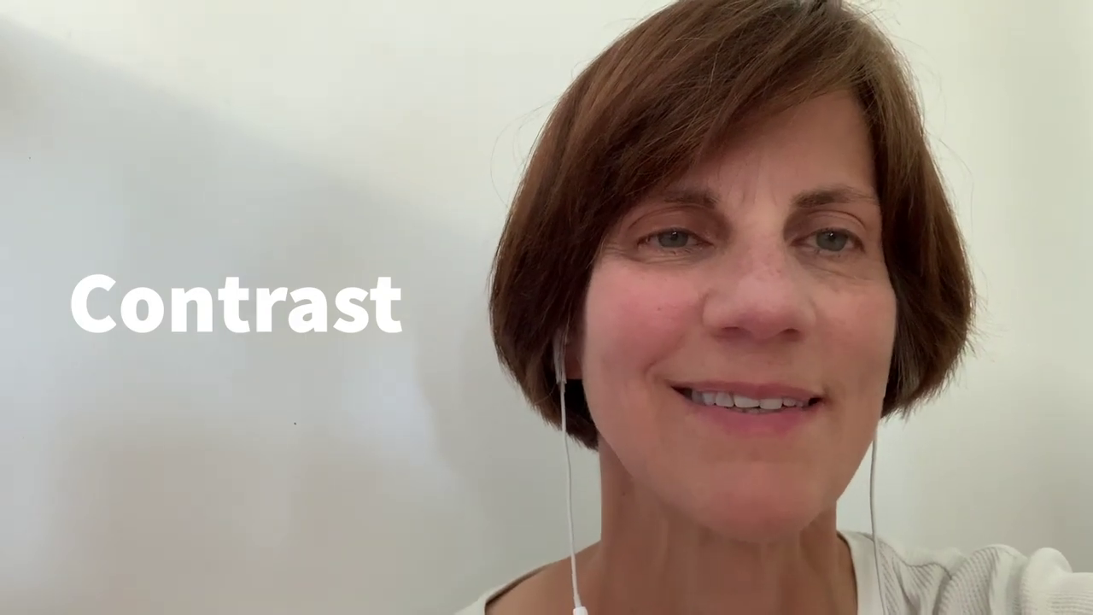
Step: Create a new one-page portrait document 4 in wide and 6 in high
{"action": "left_click", "coordinate": [108, 171]}
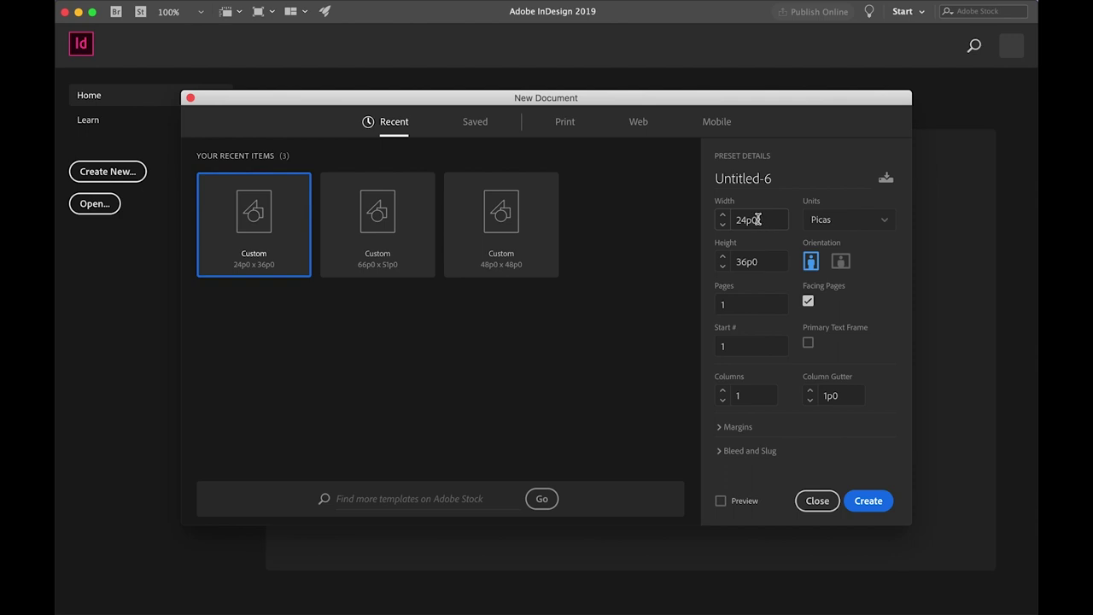
{"action": "double_click", "coordinate": [758, 220]}
{"action": "type", "text": "4 in"}
{"action": "key", "text": "Tab"}
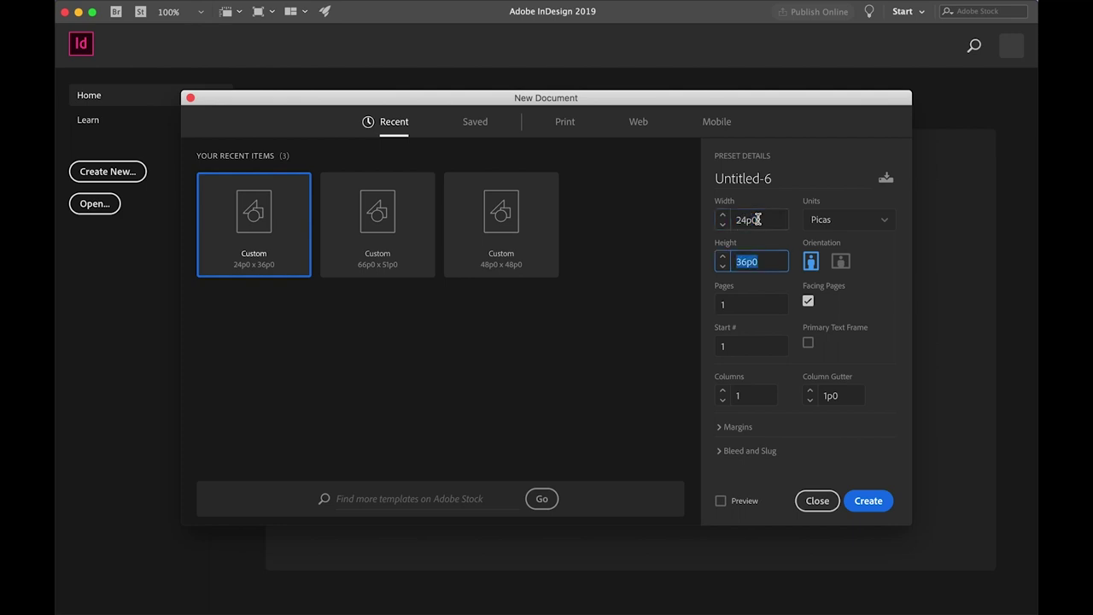
{"action": "type", "text": "6 in"}
{"action": "left_click", "coordinate": [877, 502]}
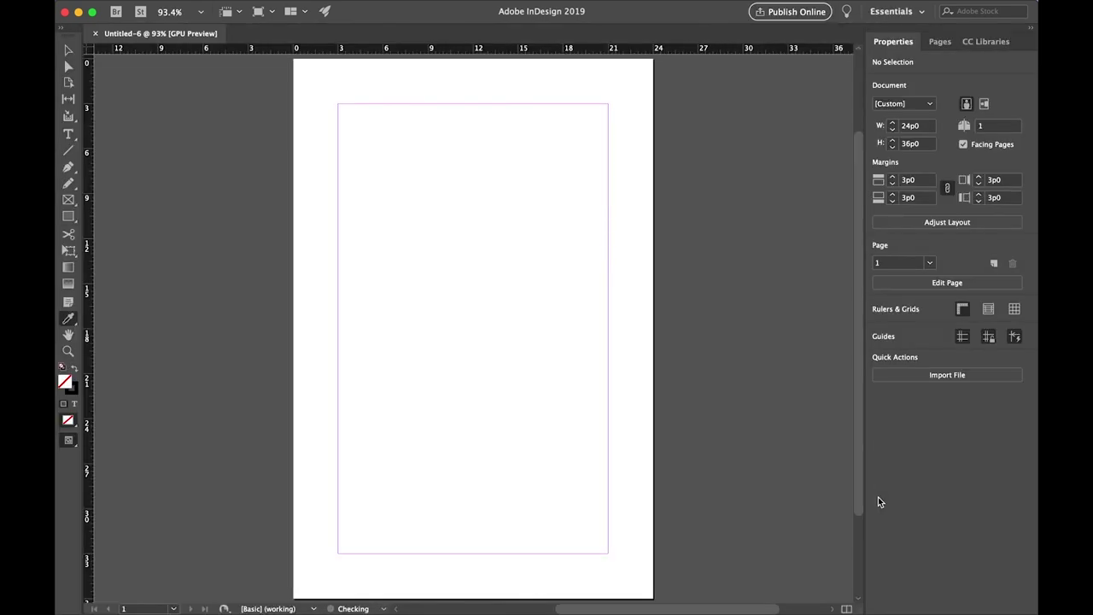
Step: Draw a rectangular graphic frame covering the whole page, 24p0 wide and 36p0 high
{"action": "mouse_move", "coordinate": [160, 4]}
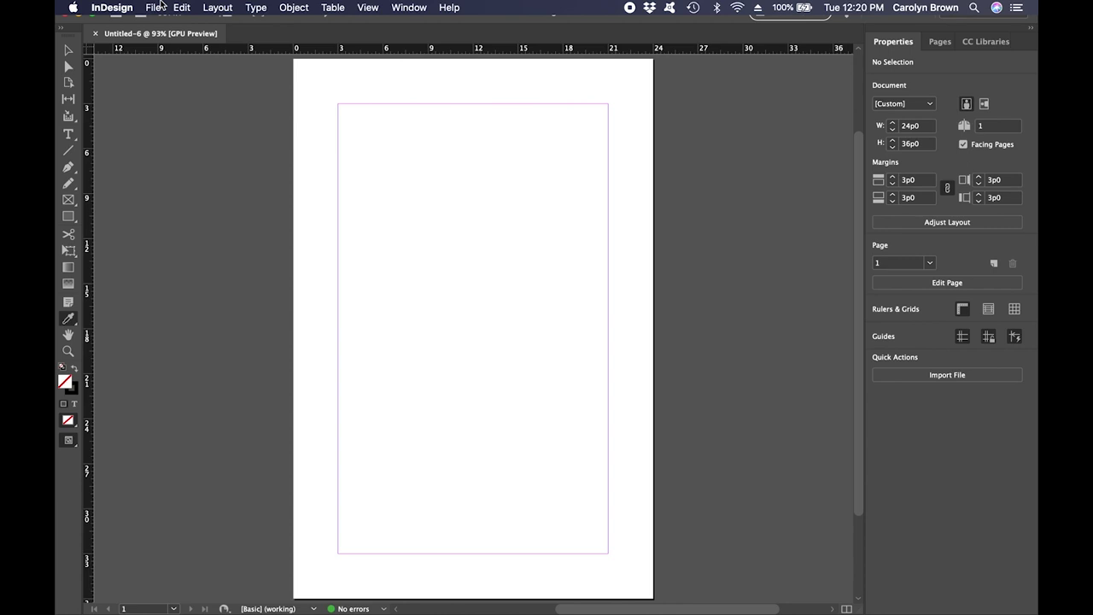
{"action": "left_click", "coordinate": [69, 199]}
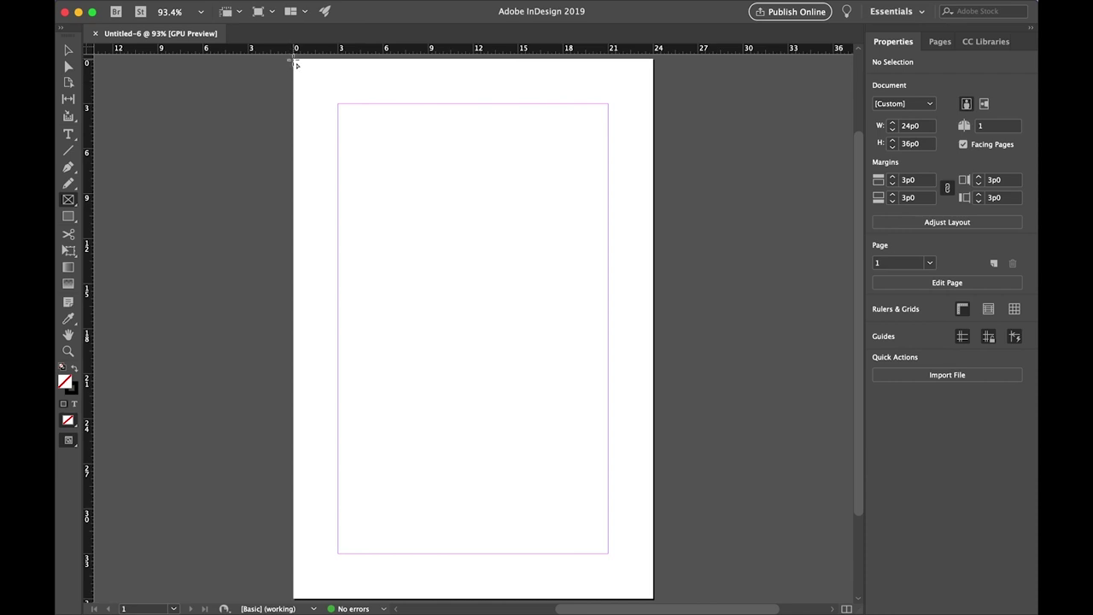
{"action": "left_click_drag", "start_coordinate": [295, 62], "coordinate": [654, 598]}
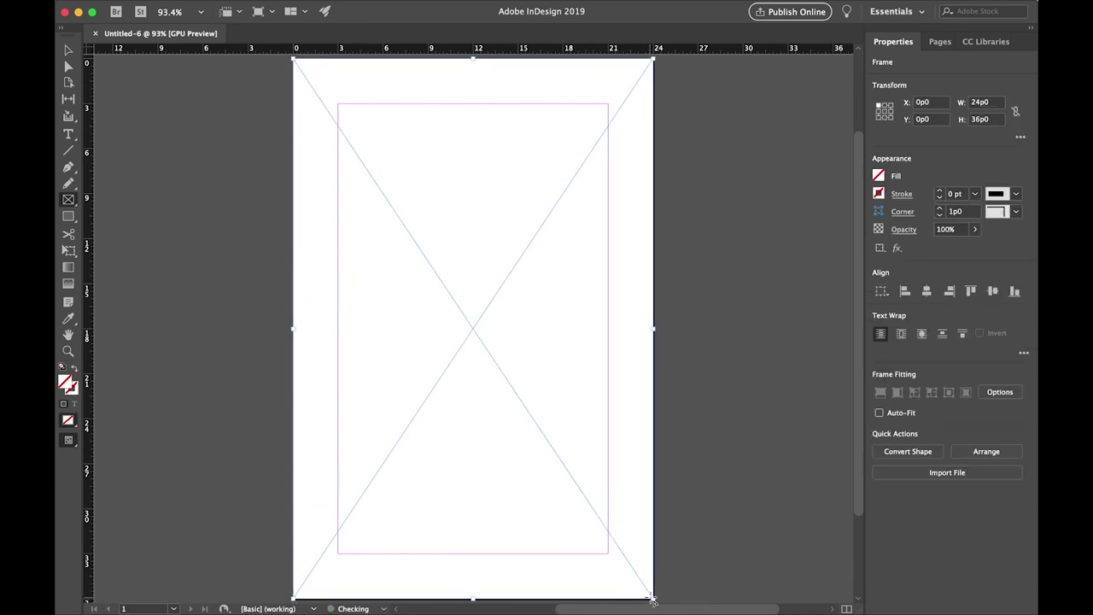
Step: Place 03_wedding.jpg in the full-page frame and shift the image sideways inside it so the dancing couple is in view
{"action": "mouse_move", "coordinate": [284, 2]}
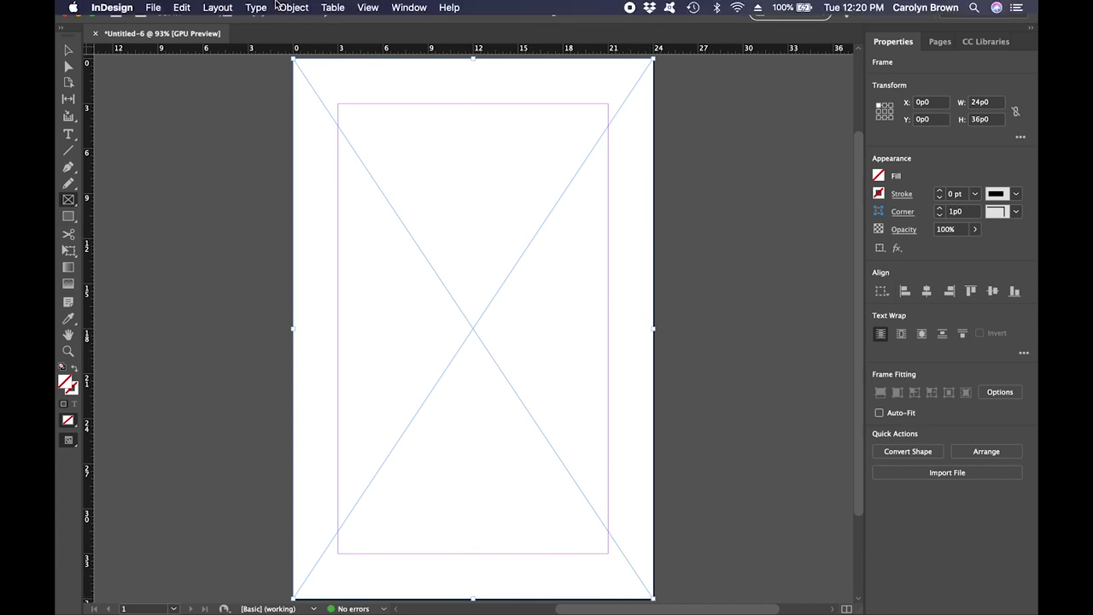
{"action": "left_click", "coordinate": [150, 7]}
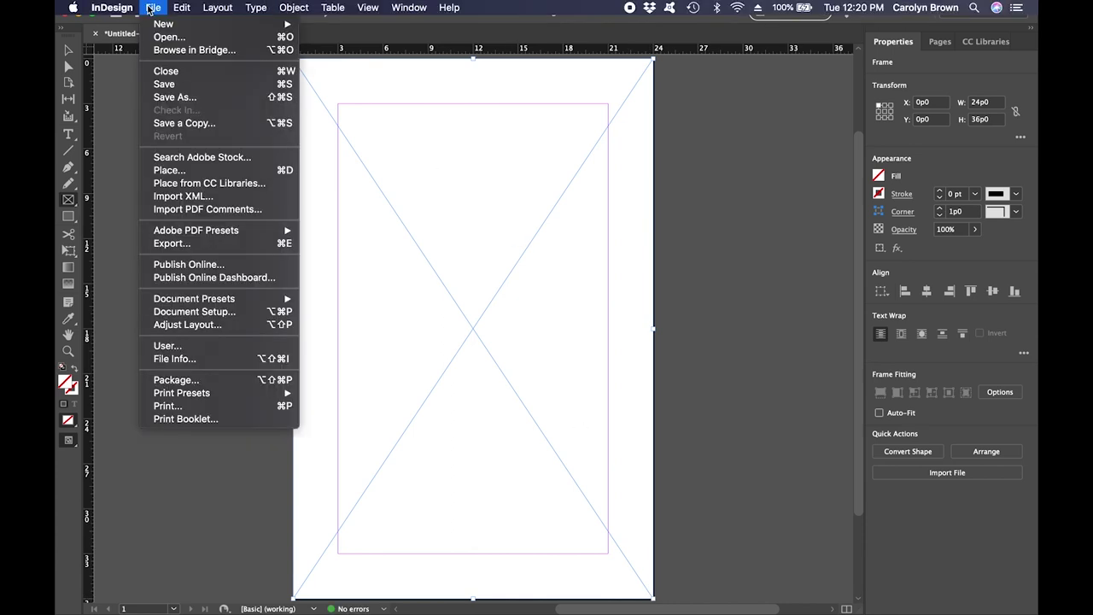
{"action": "left_click", "coordinate": [196, 171]}
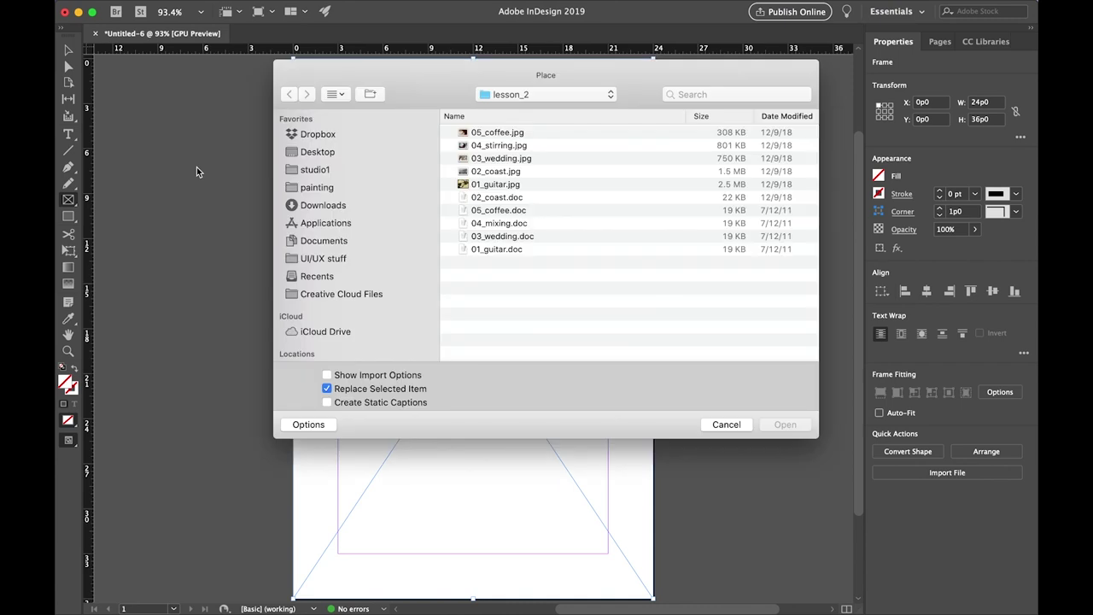
{"action": "left_click", "coordinate": [514, 160]}
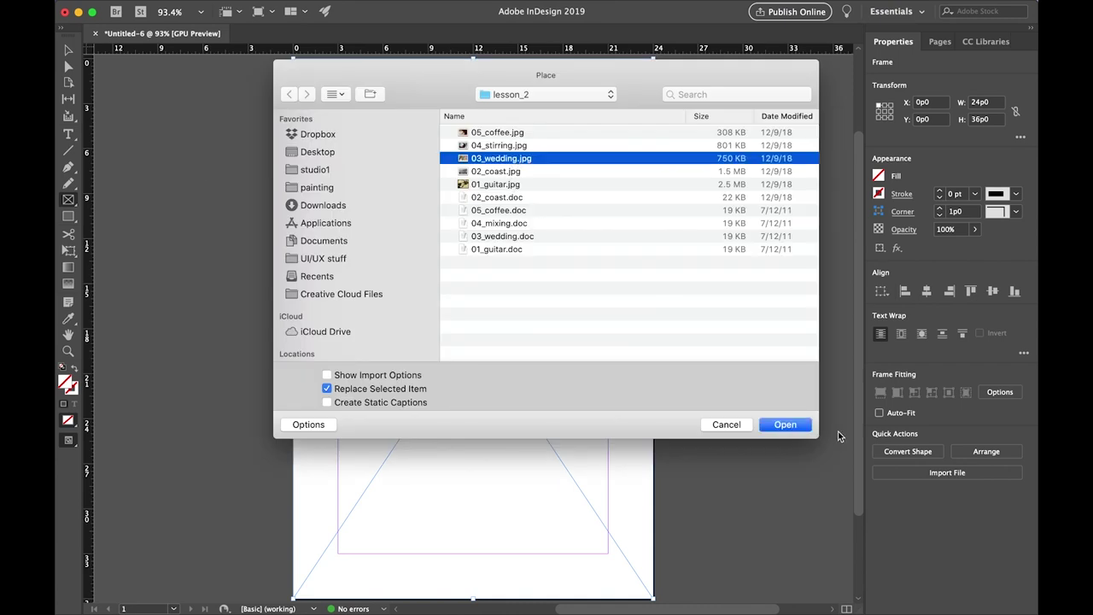
{"action": "left_click", "coordinate": [785, 424]}
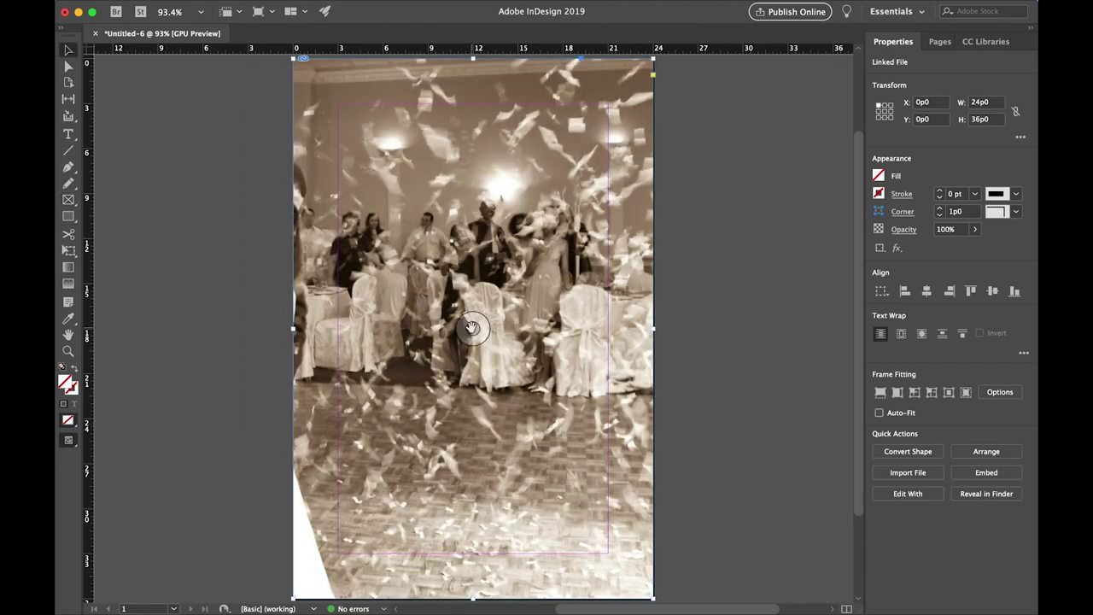
{"action": "left_click_drag", "start_coordinate": [472, 327], "coordinate": [659, 327]}
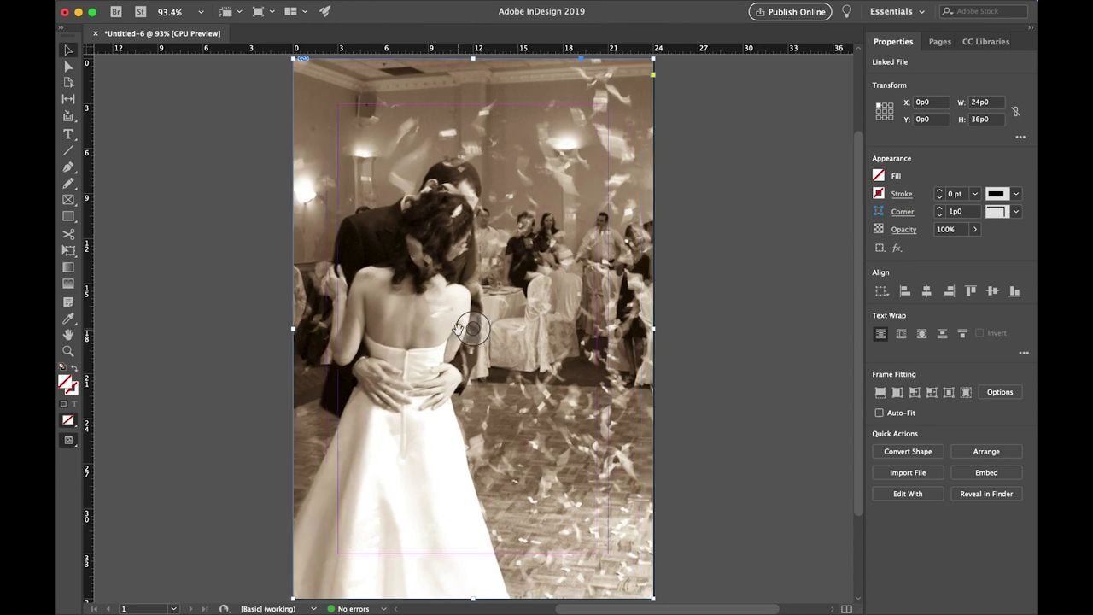
{"action": "left_click", "coordinate": [237, 117]}
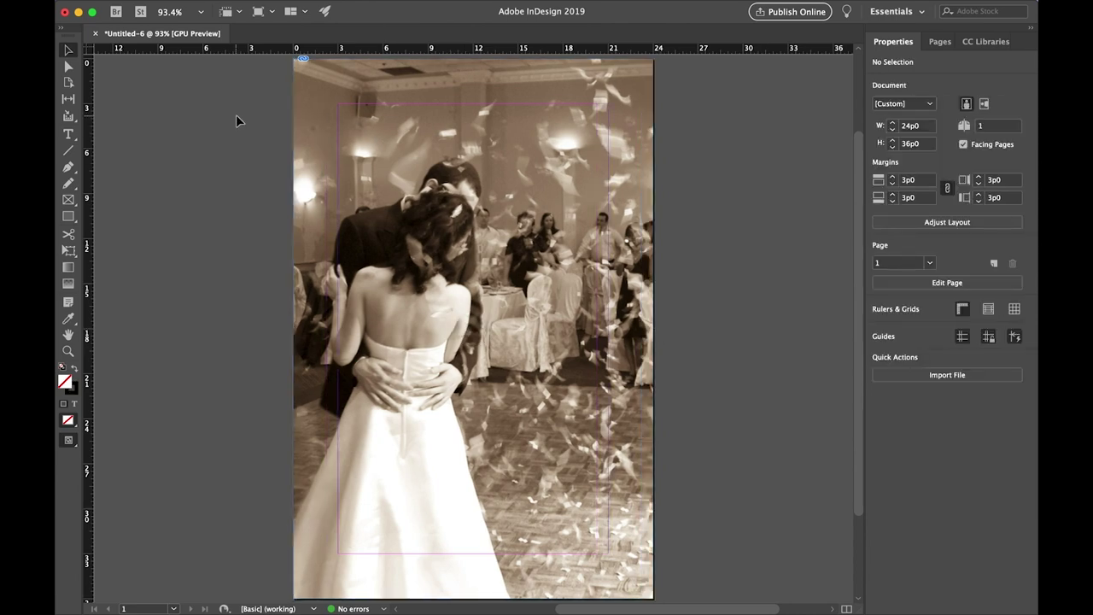
Step: Place the text of 03_wedding.doc over the photo at about X 13p3.6, Y 1p8.4
{"action": "mouse_move", "coordinate": [186, 3]}
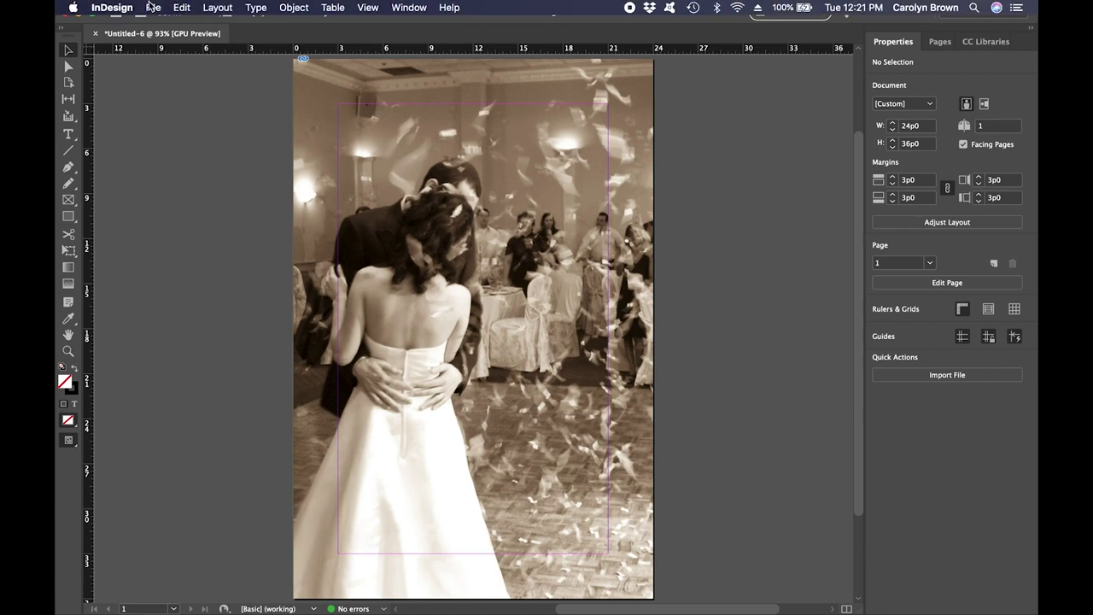
{"action": "left_click", "coordinate": [152, 7]}
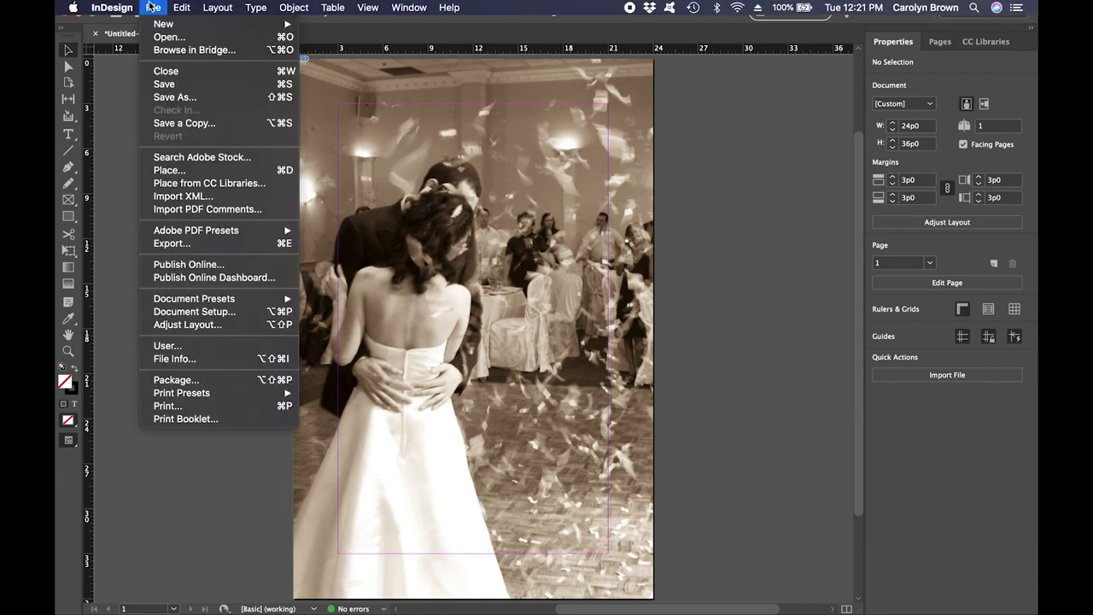
{"action": "left_click", "coordinate": [171, 170]}
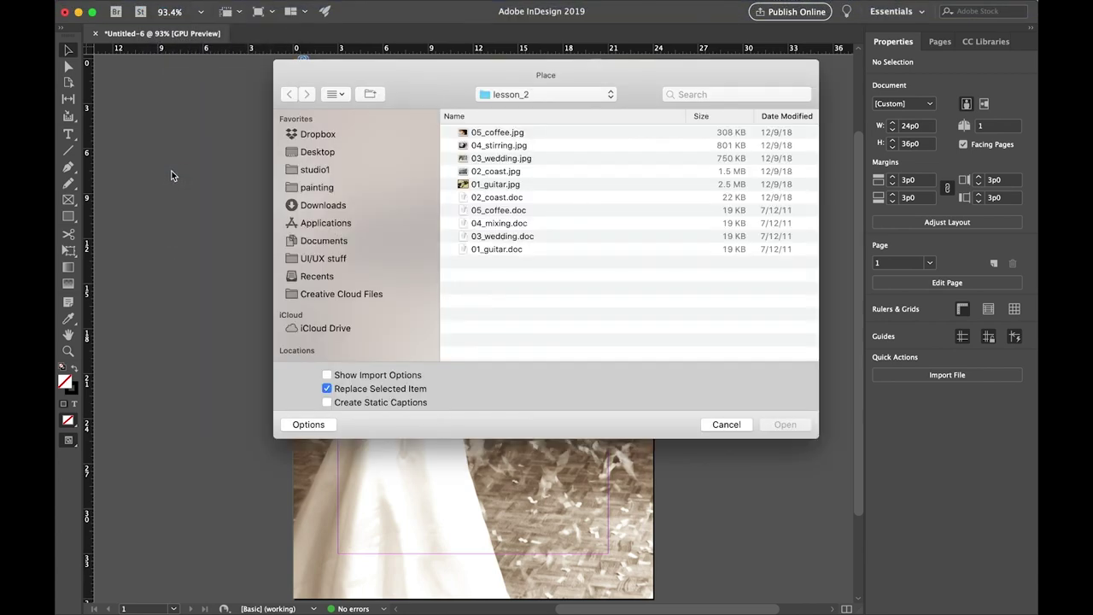
{"action": "left_click", "coordinate": [510, 235]}
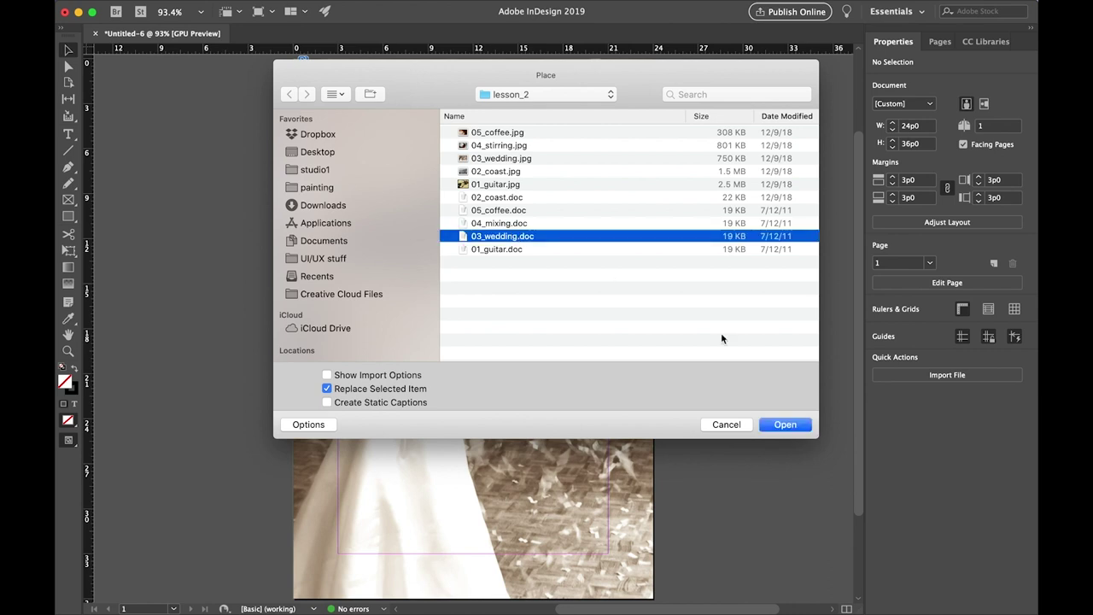
{"action": "left_click", "coordinate": [773, 425]}
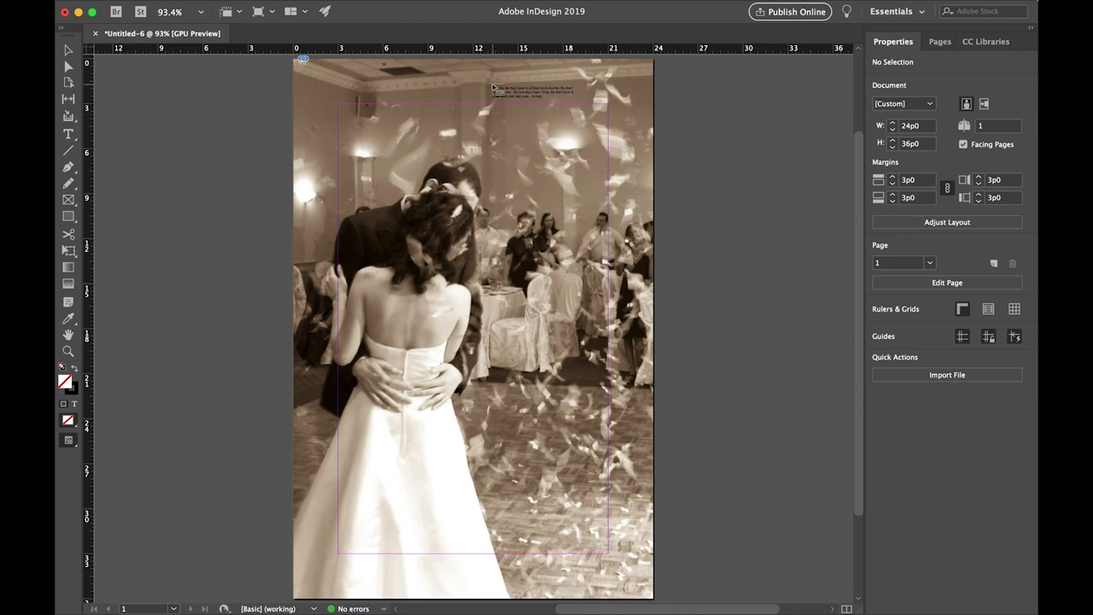
{"action": "left_click", "coordinate": [493, 87]}
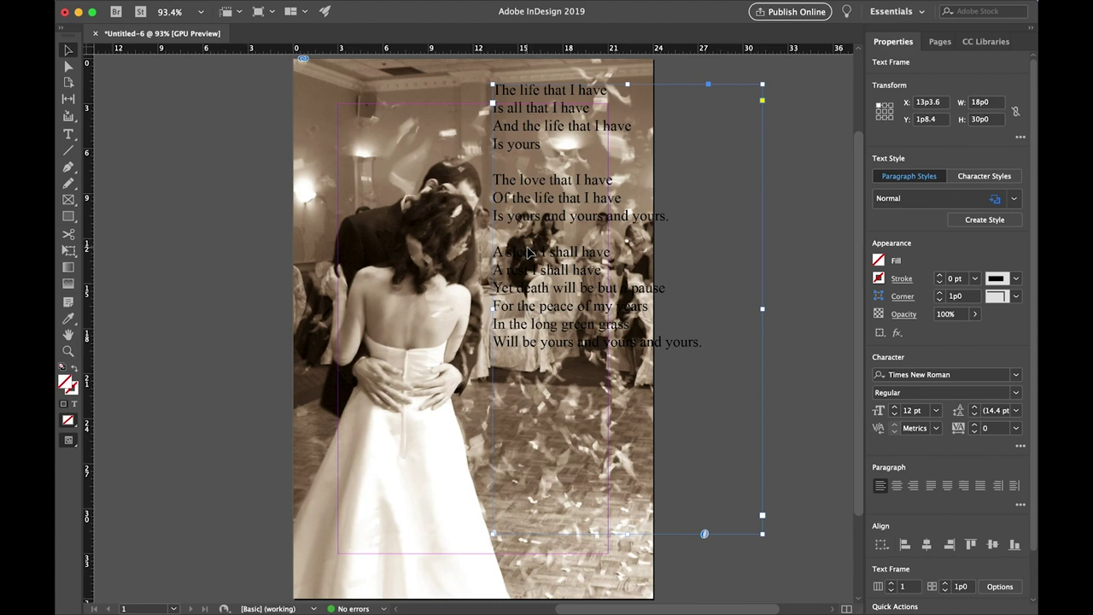
Step: Apply a linear Gradient Feather at 0° to the wedding photo with the preview switched on
{"action": "left_click", "coordinate": [418, 266]}
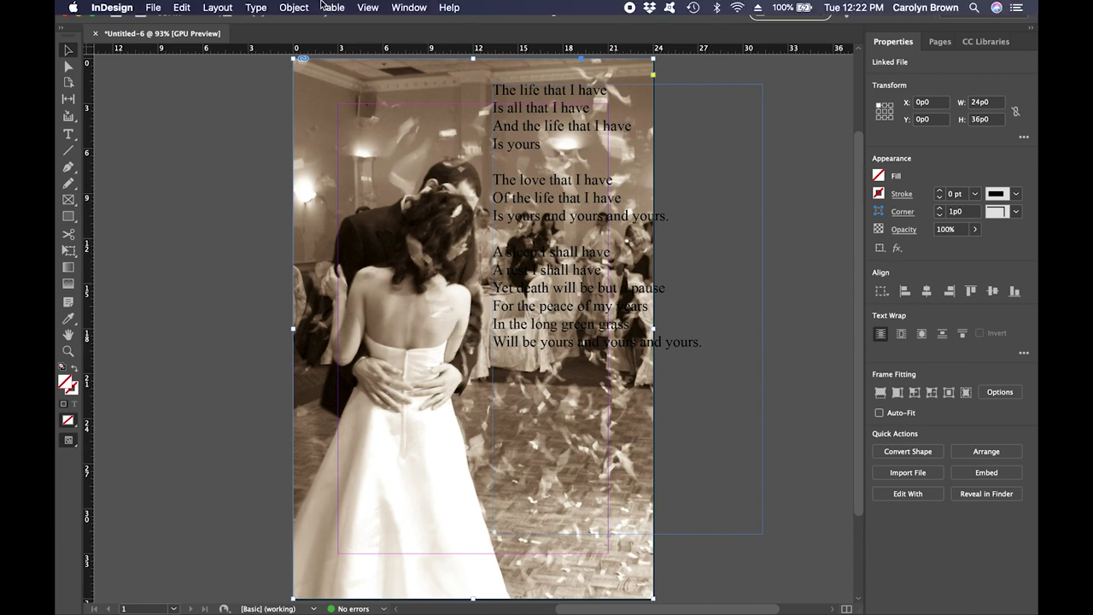
{"action": "left_click", "coordinate": [300, 10]}
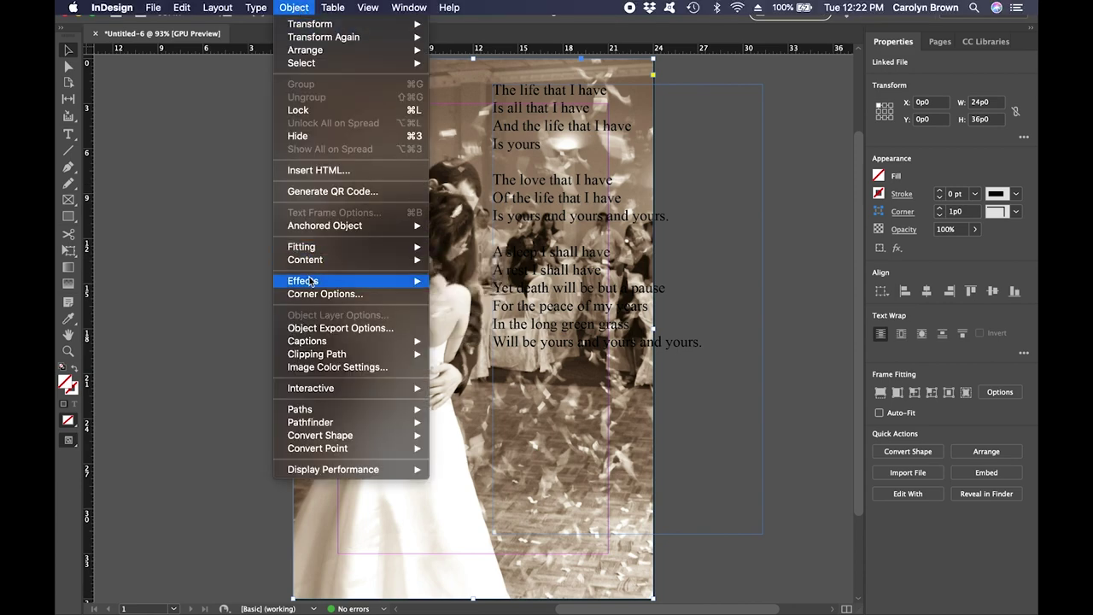
{"action": "mouse_move", "coordinate": [312, 283]}
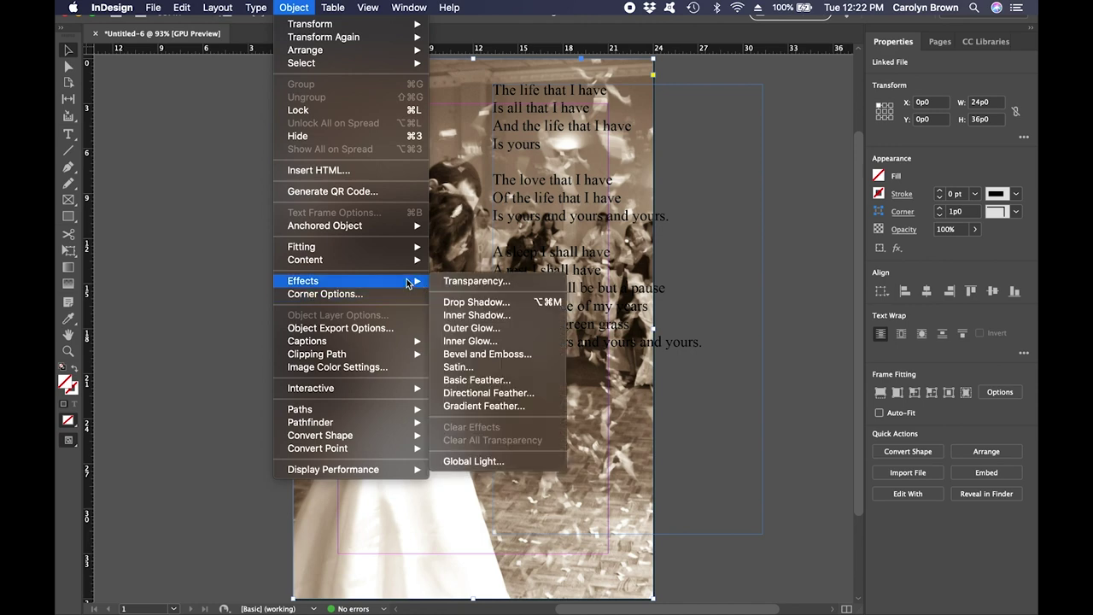
{"action": "left_click", "coordinate": [480, 411]}
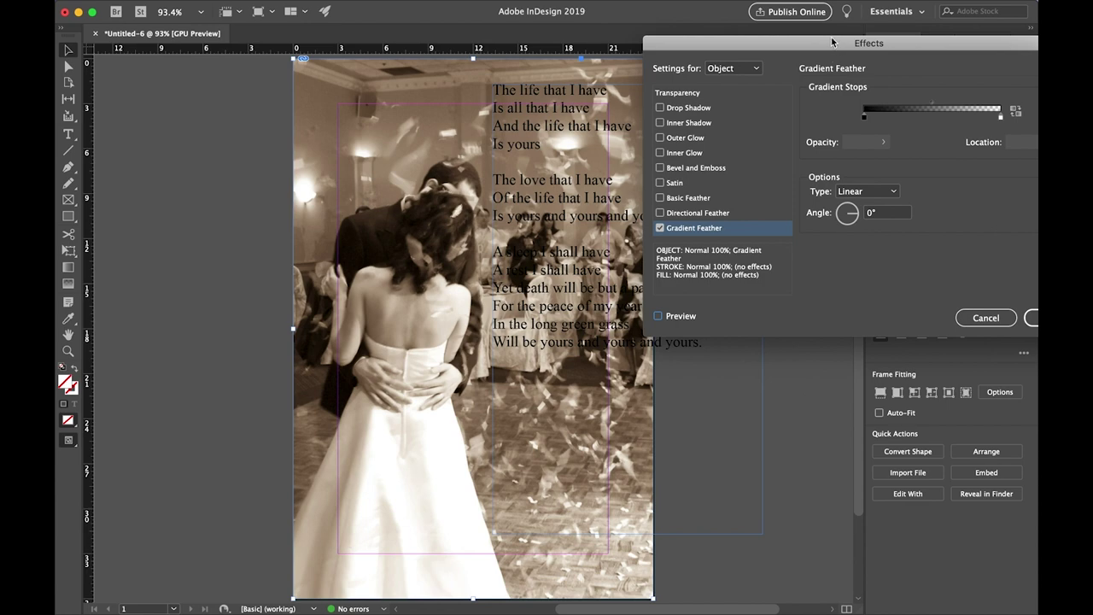
{"action": "left_click", "coordinate": [659, 316]}
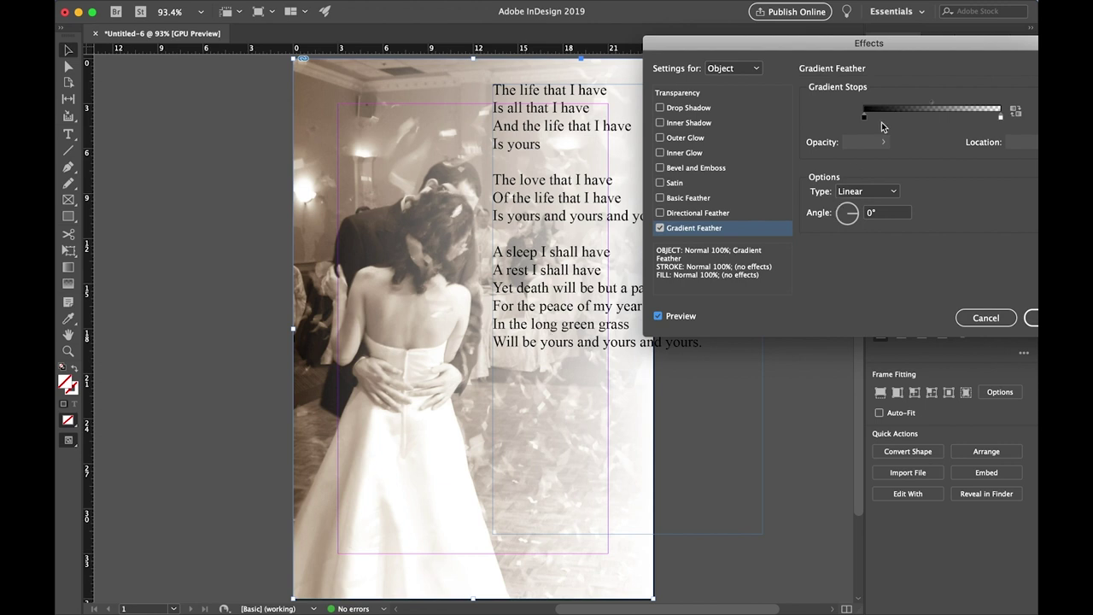
Step: Move the feather's opaque gradient stop to about 37.53% and its midpoint to about 26.28%, and accept the effect
{"action": "left_click_drag", "start_coordinate": [864, 119], "coordinate": [916, 121]}
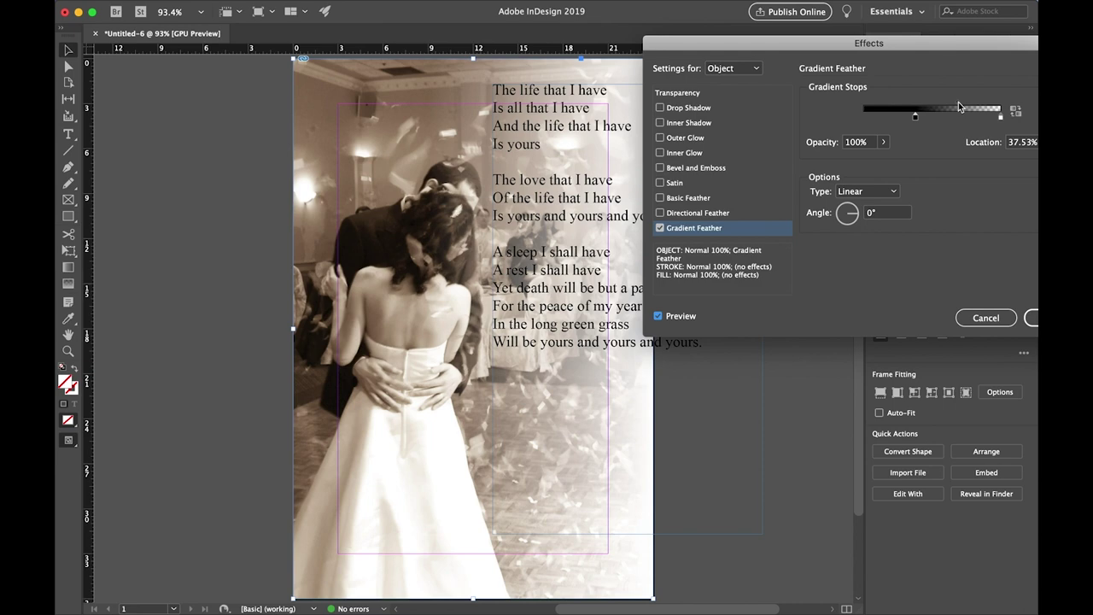
{"action": "left_click_drag", "start_coordinate": [958, 105], "coordinate": [938, 102]}
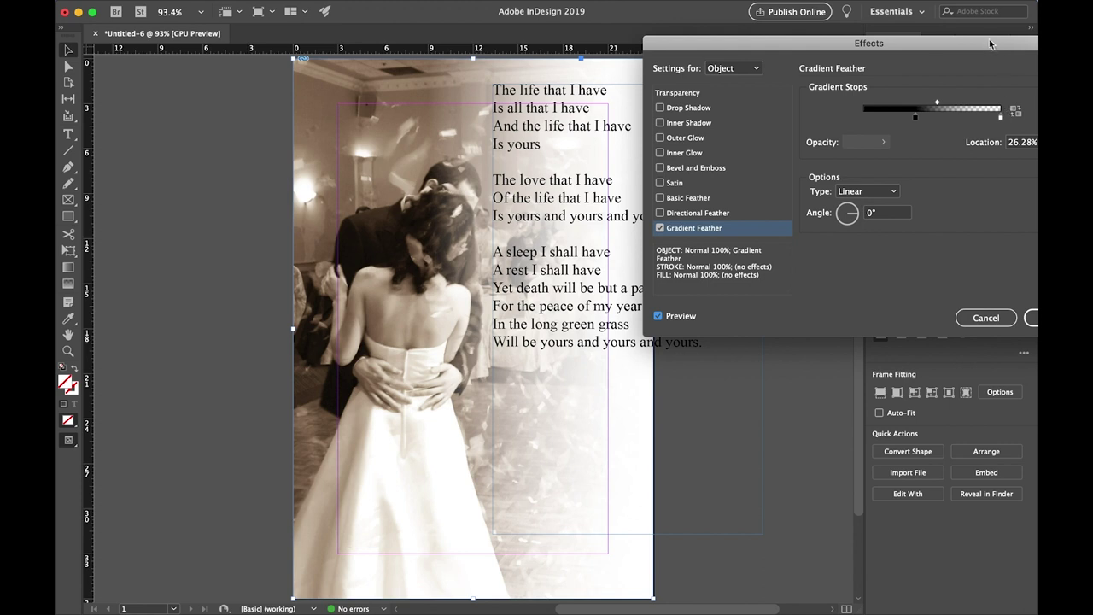
{"action": "left_click_drag", "start_coordinate": [985, 45], "coordinate": [939, 43]}
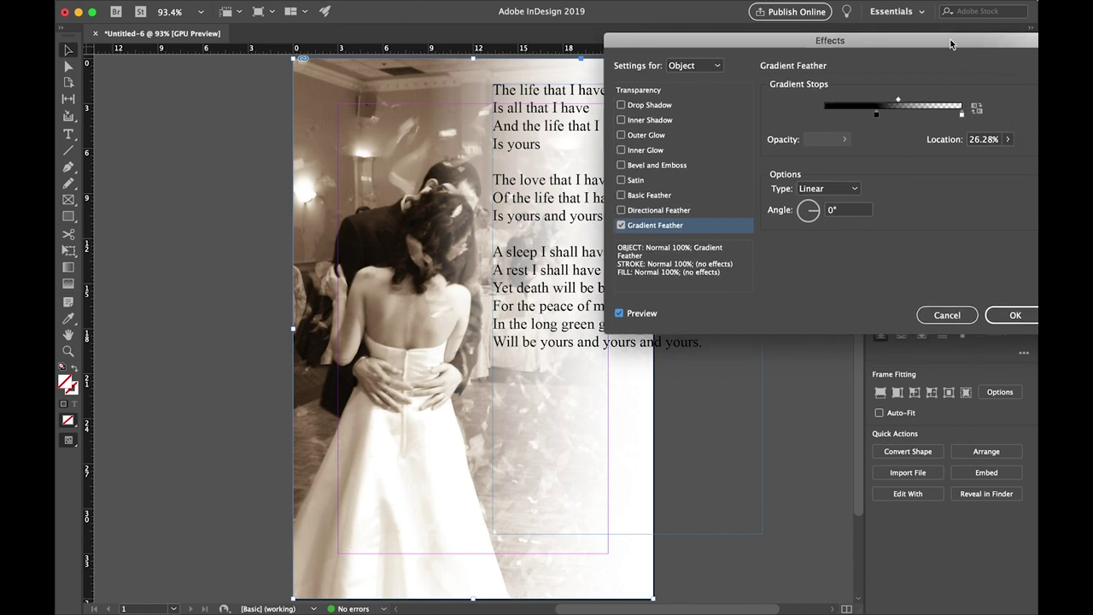
{"action": "left_click", "coordinate": [1028, 317]}
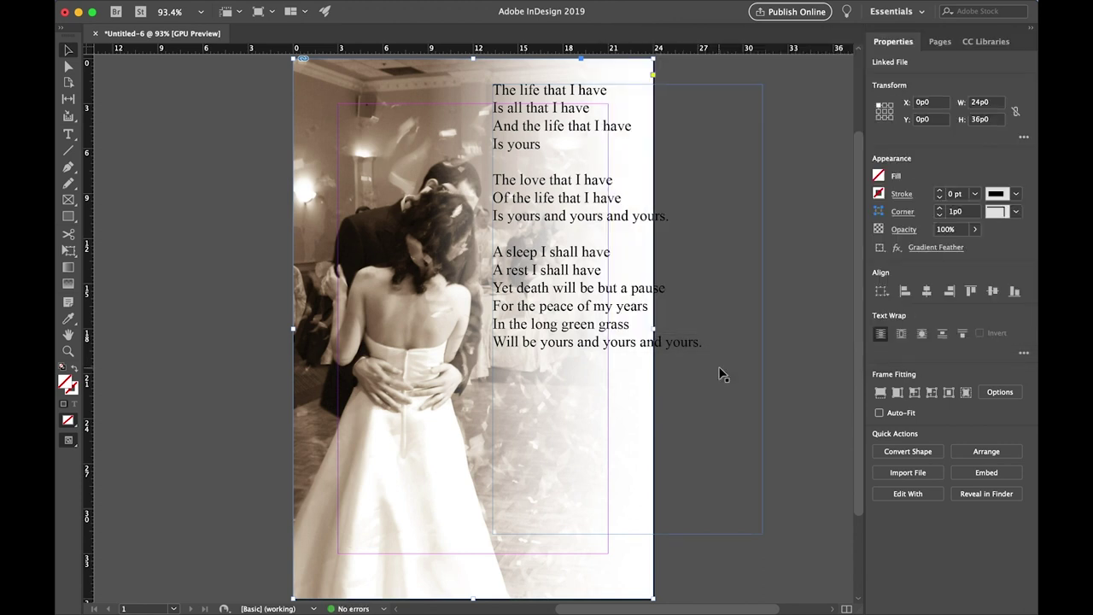
Step: Narrow the poem's text frame to about 9p5.4 wide and move it to about X 13p3, Y 2p7.2
{"action": "left_click", "coordinate": [683, 350]}
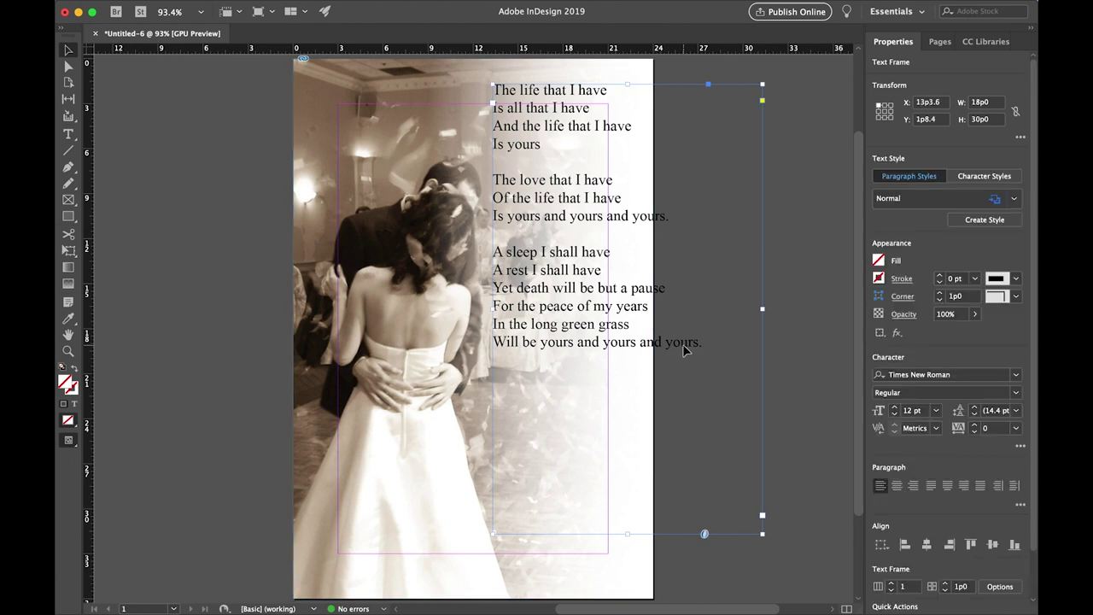
{"action": "left_click_drag", "start_coordinate": [761, 308], "coordinate": [636, 324]}
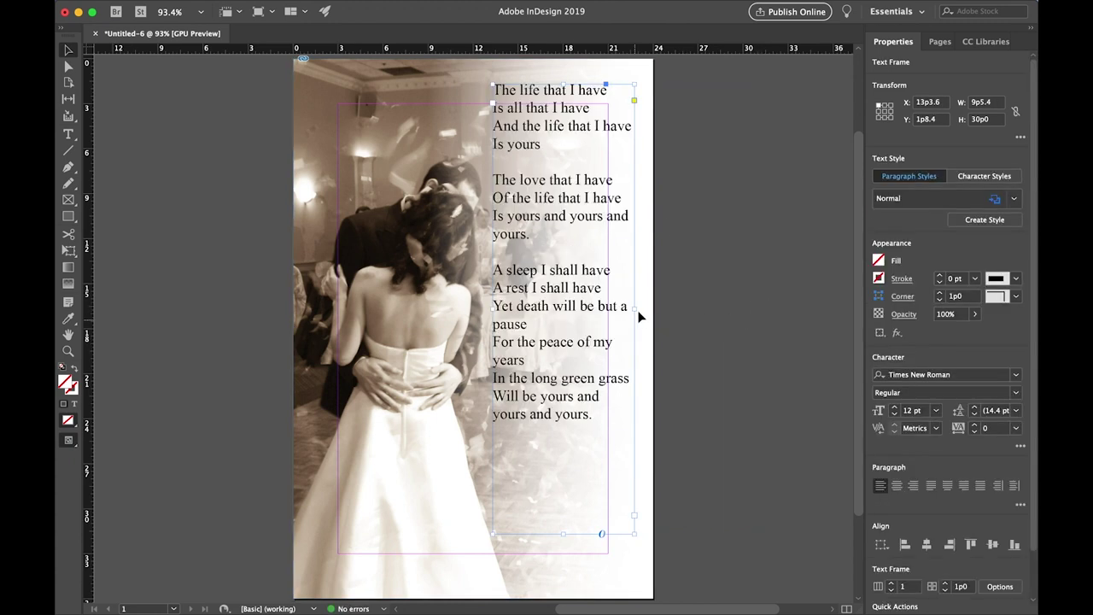
{"action": "left_click_drag", "start_coordinate": [559, 126], "coordinate": [557, 138]}
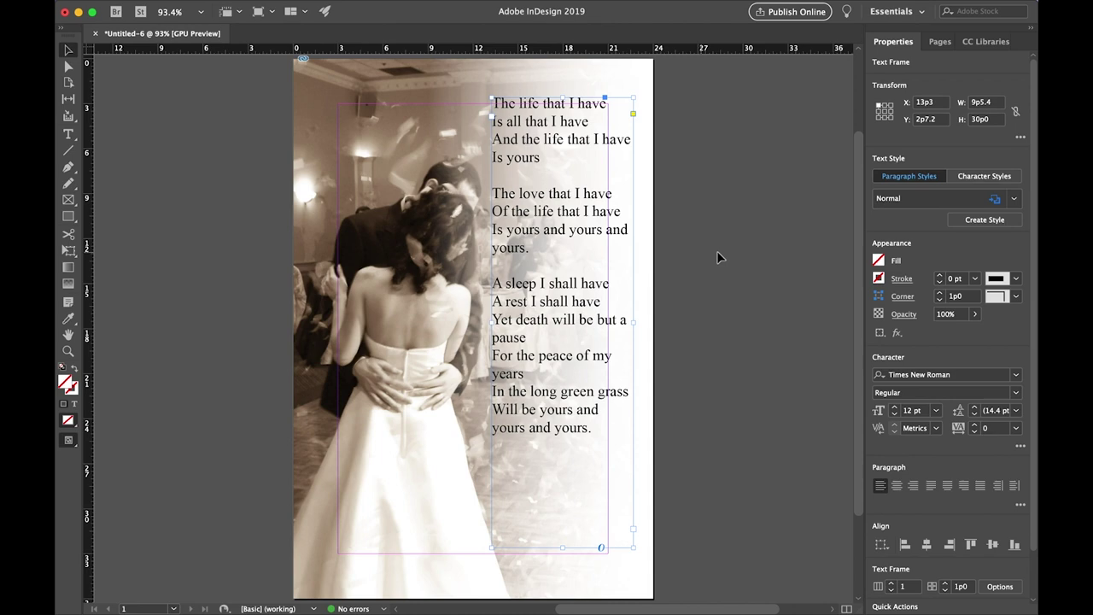
Step: Set the poem's font to Gloucester MT Extra Condensed and align its text to the right
{"action": "left_click", "coordinate": [1016, 380]}
{"action": "scroll", "coordinate": [910, 229], "scroll_direction": "up", "scroll_amount": 10}
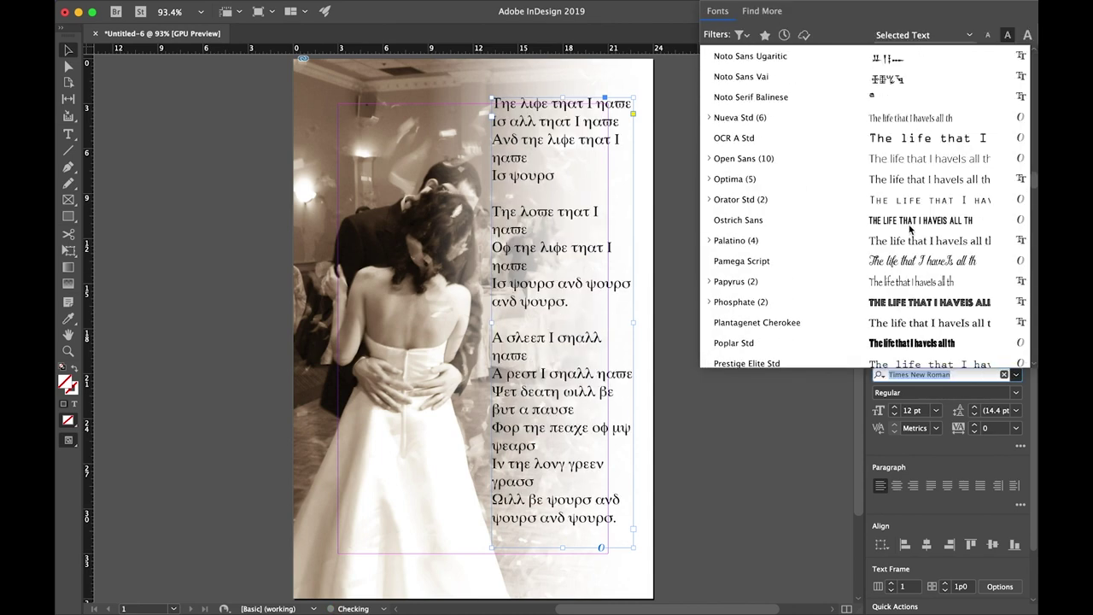
{"action": "scroll", "coordinate": [910, 229], "scroll_direction": "up", "scroll_amount": 20}
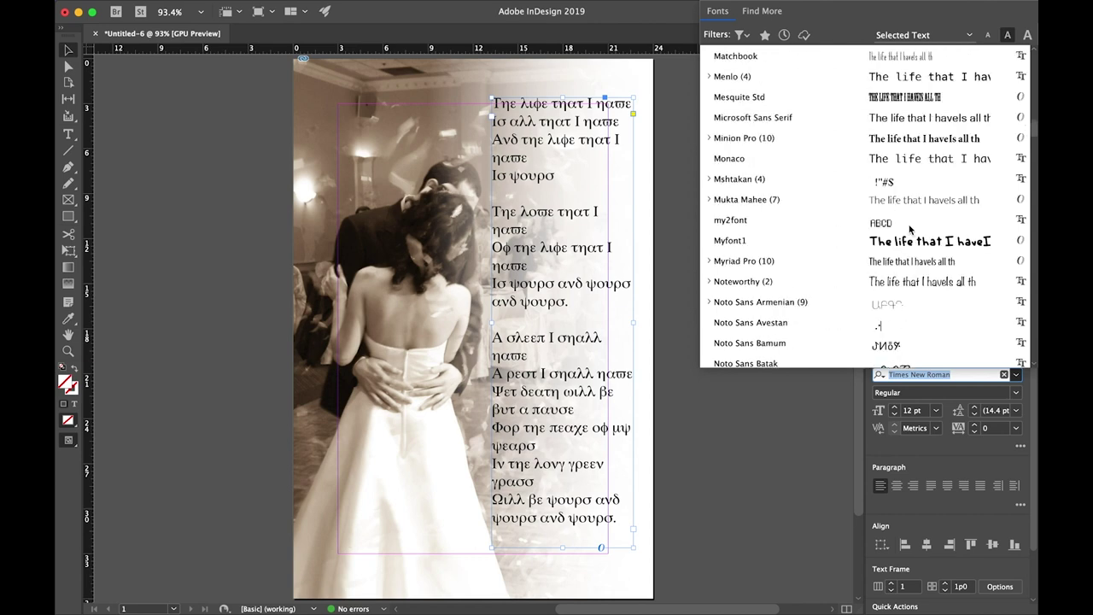
{"action": "scroll", "coordinate": [910, 227], "scroll_direction": "up", "scroll_amount": 15}
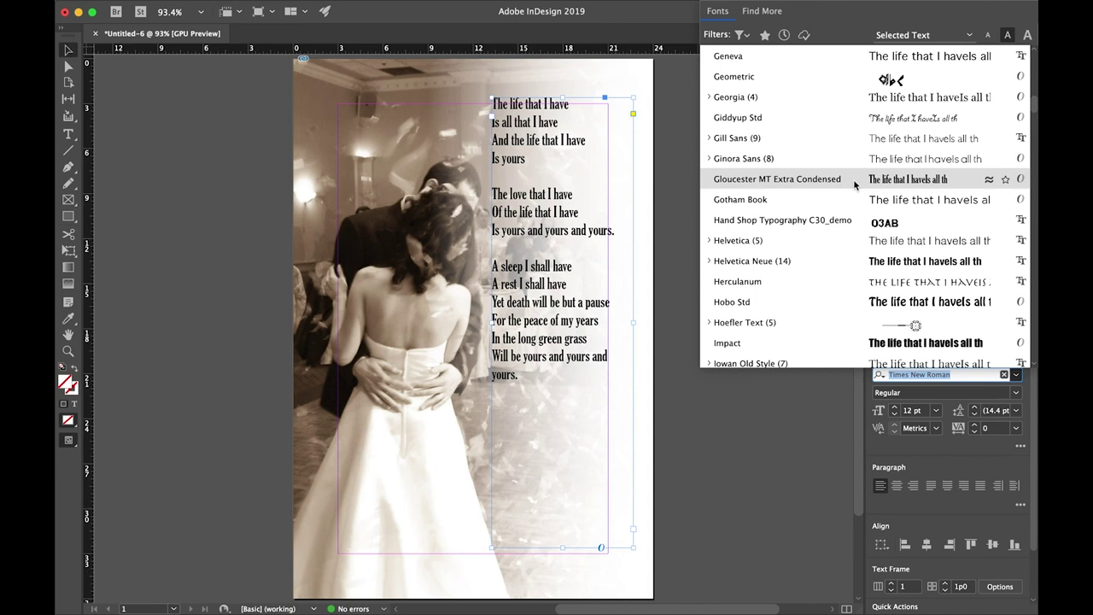
{"action": "left_click", "coordinate": [853, 183]}
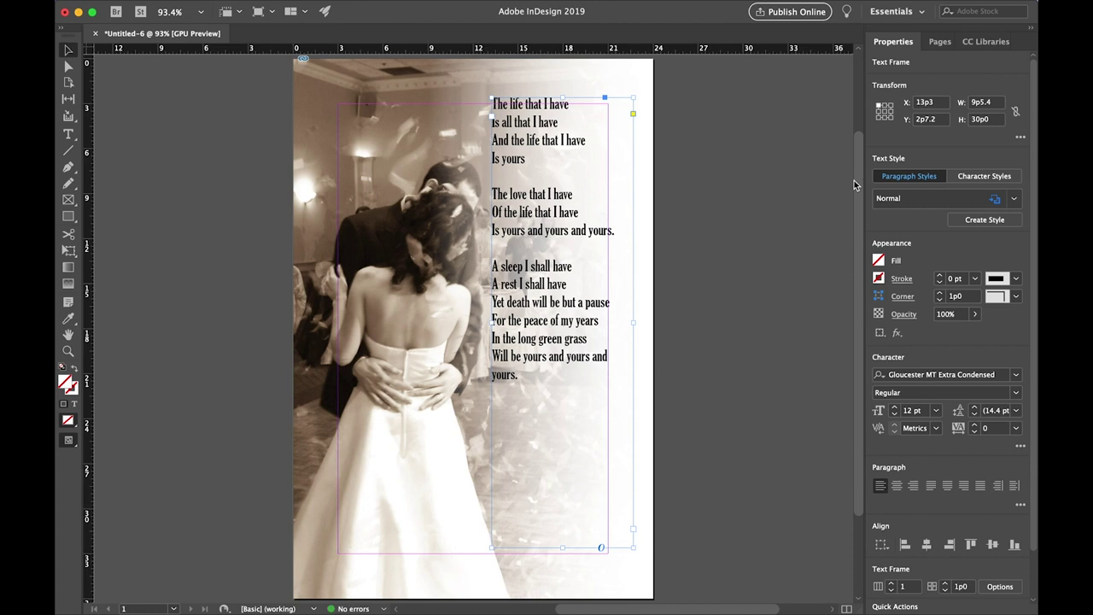
{"action": "left_click", "coordinate": [912, 489]}
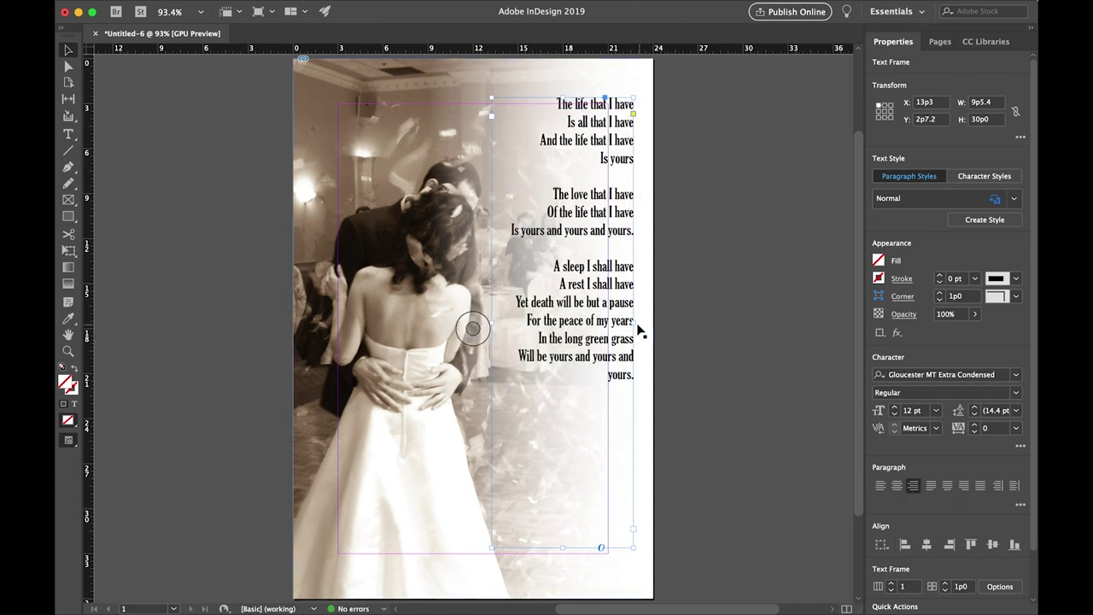
Step: Narrow the poem frame to about 8p7.2 wide and set its text to 18 pt with 24 pt leading
{"action": "left_click_drag", "start_coordinate": [634, 322], "coordinate": [622, 322]}
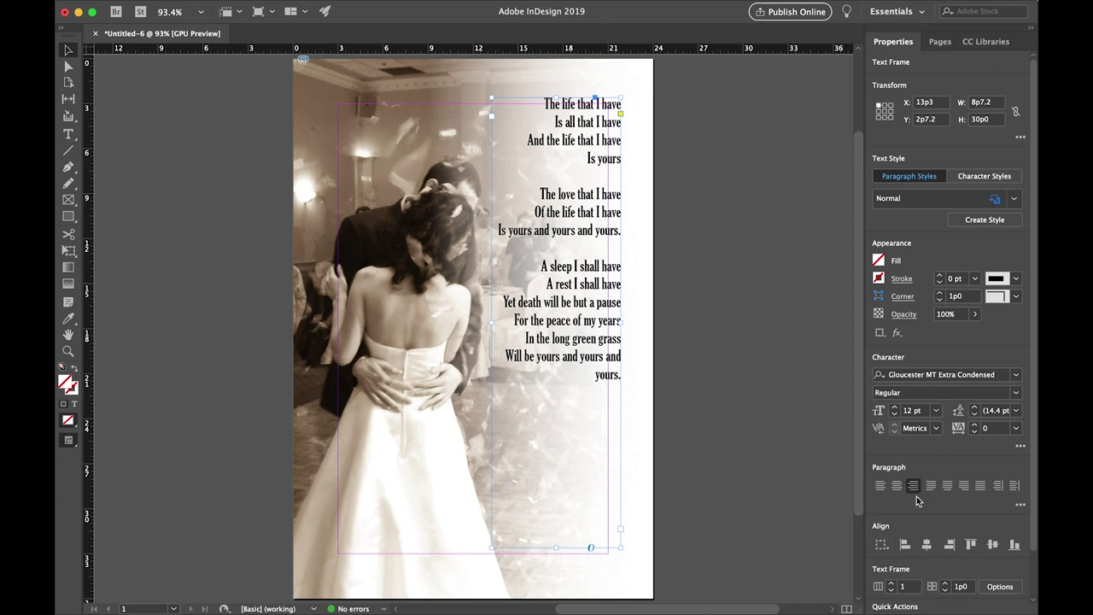
{"action": "double_click", "coordinate": [993, 411]}
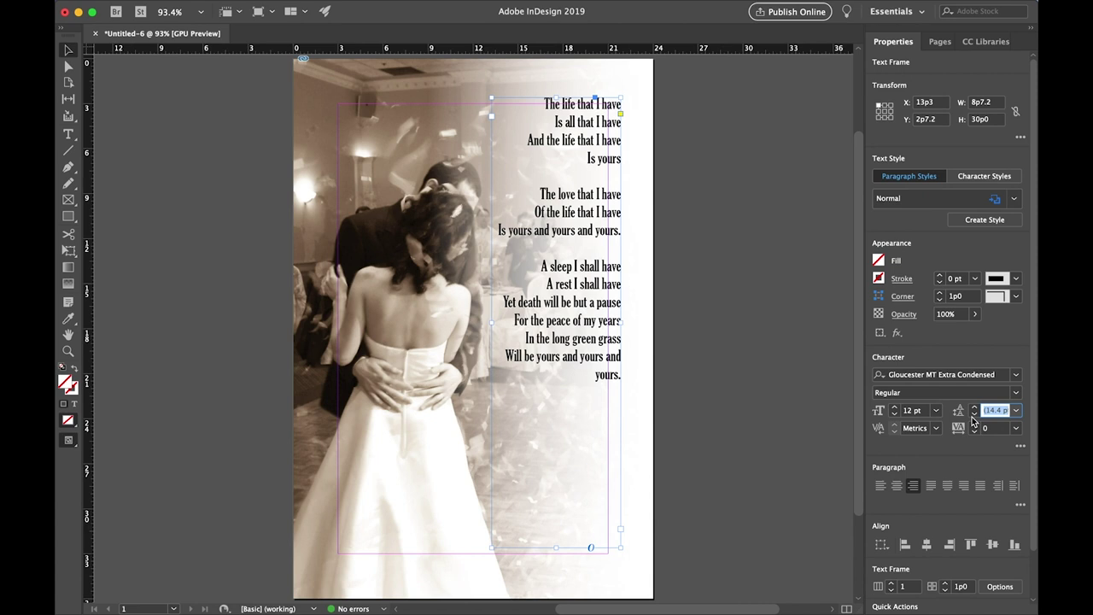
{"action": "type", "text": "24"}
{"action": "key", "text": "Return"}
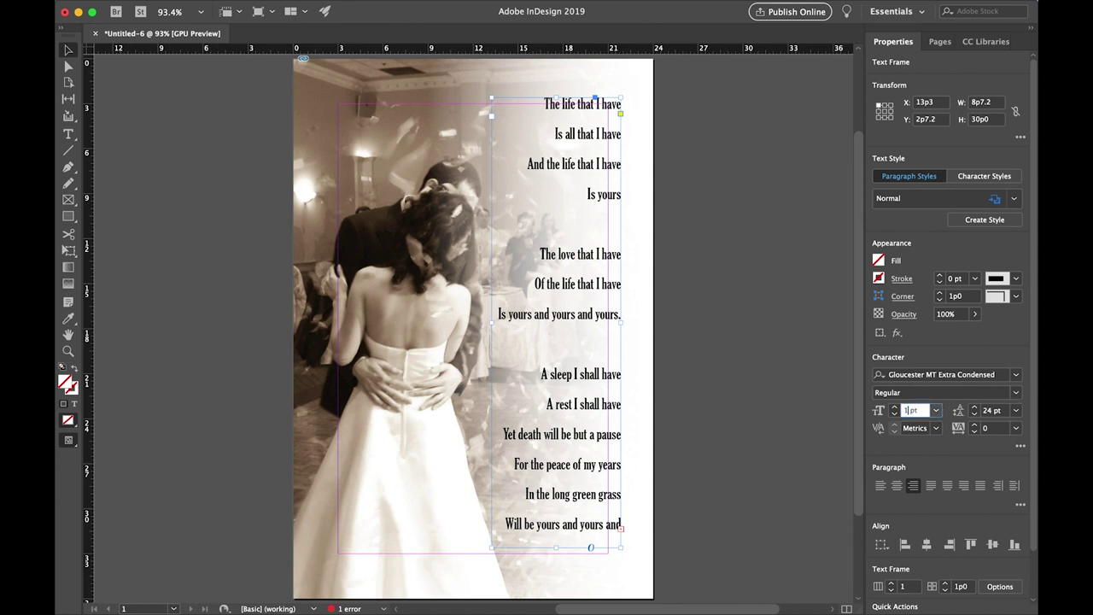
{"action": "type", "text": "18"}
{"action": "key", "text": "Return"}
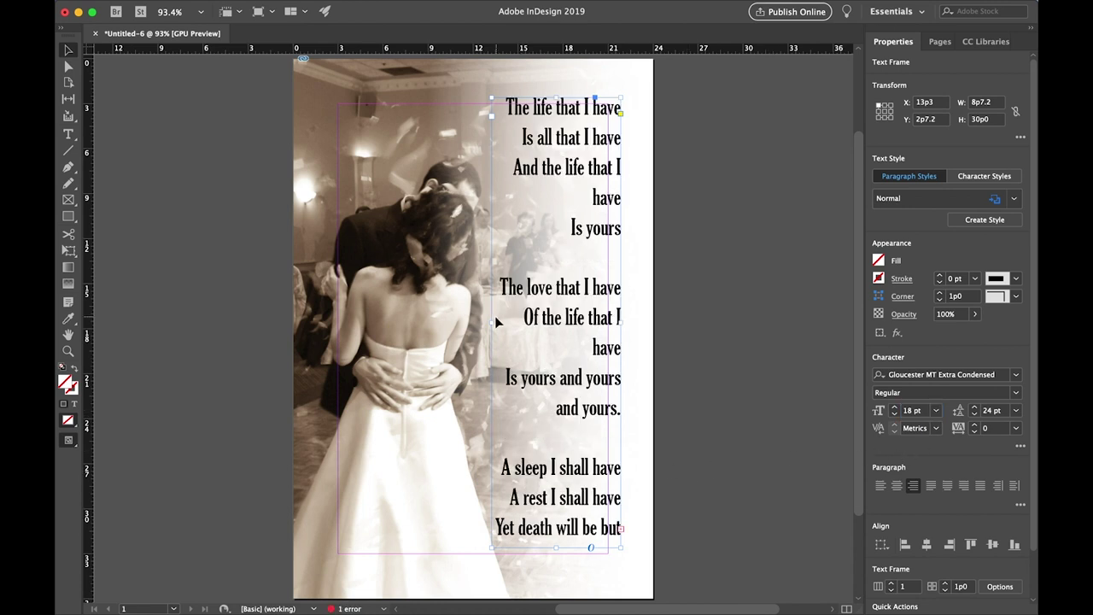
Step: Extend the poem frame's left edge to about X 6p8.4, making it about 15p1.8 wide
{"action": "left_click_drag", "start_coordinate": [487, 324], "coordinate": [426, 321]}
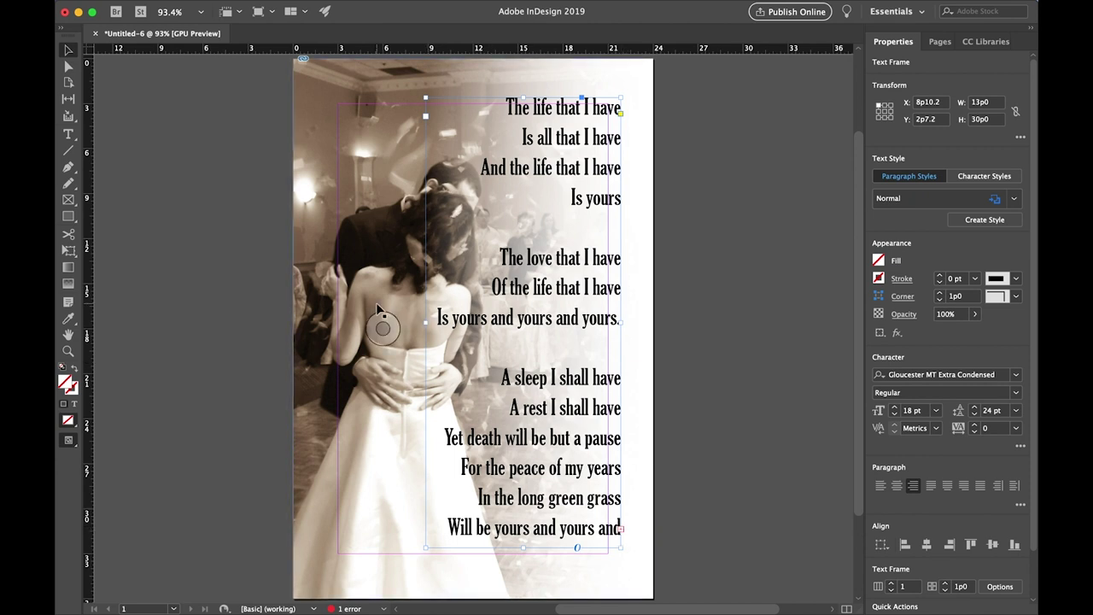
{"action": "left_click_drag", "start_coordinate": [426, 322], "coordinate": [394, 323]}
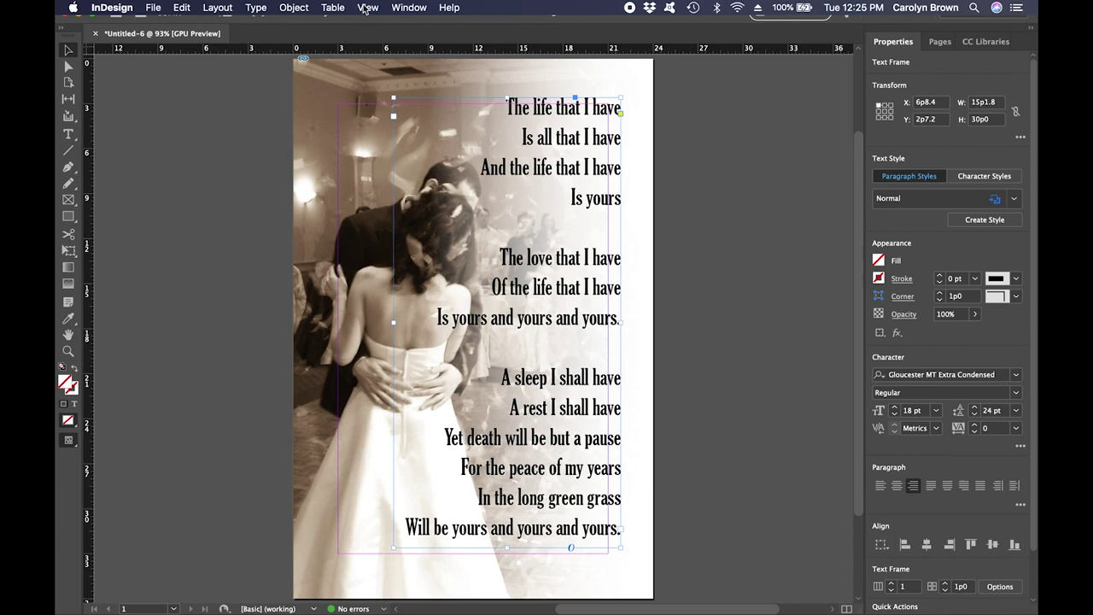
Step: Hide the guides and the frame edges, with nothing selected on the wedding page
{"action": "left_click", "coordinate": [365, 7]}
{"action": "mouse_move", "coordinate": [404, 278]}
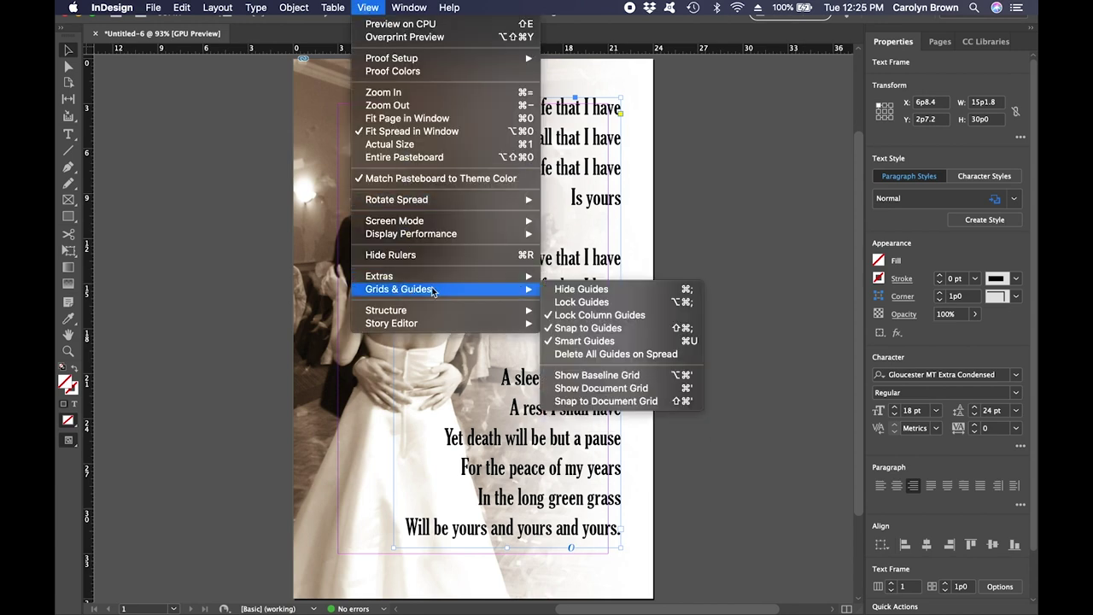
{"action": "left_click", "coordinate": [575, 290]}
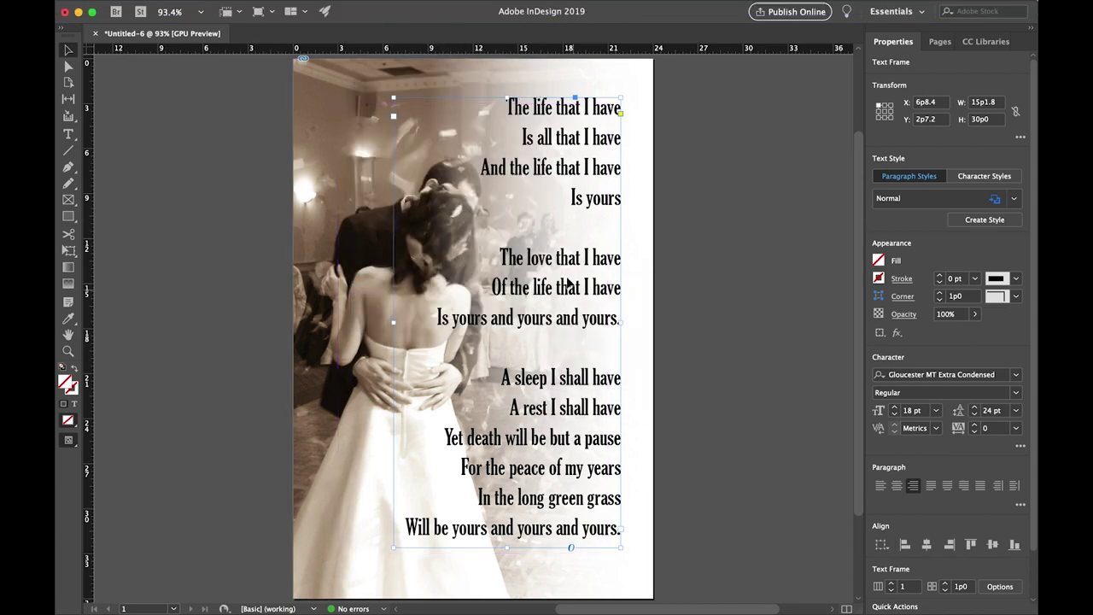
{"action": "left_click", "coordinate": [700, 159]}
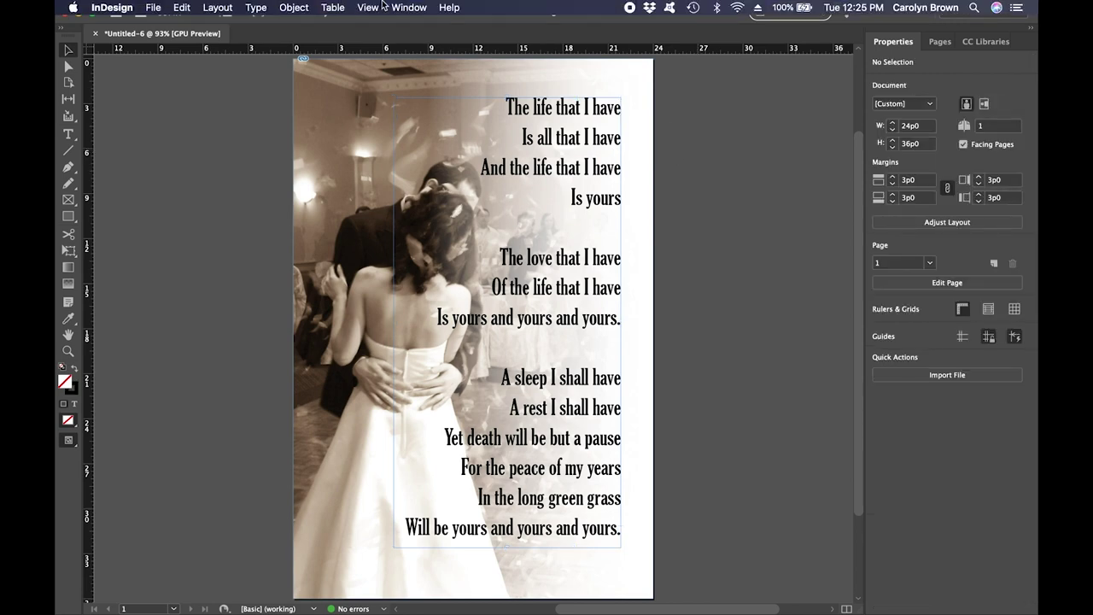
{"action": "left_click", "coordinate": [380, 6]}
{"action": "mouse_move", "coordinate": [399, 276]}
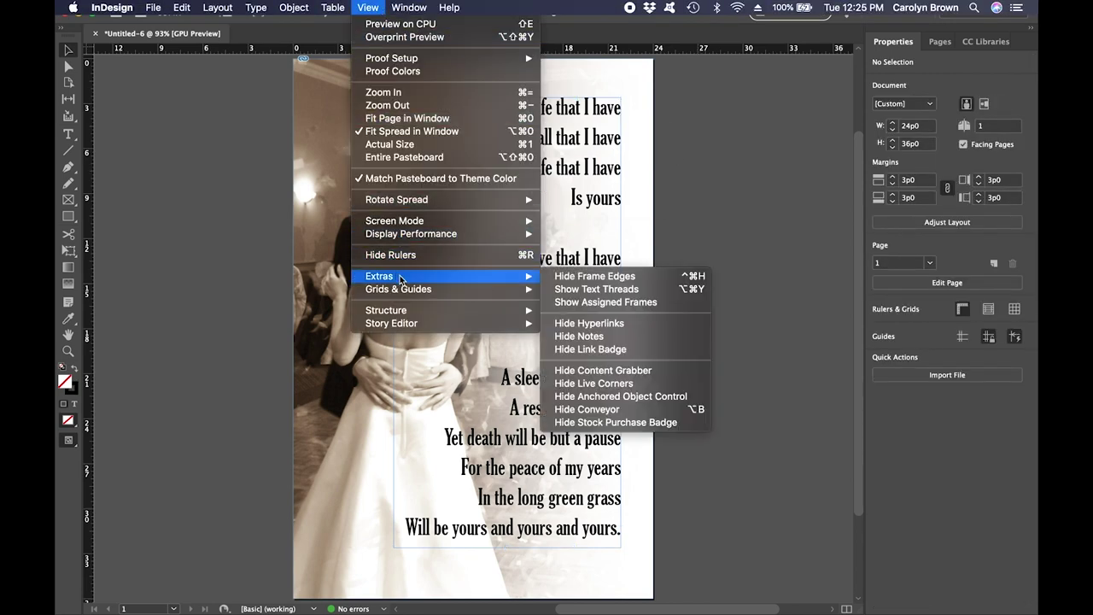
{"action": "left_click", "coordinate": [563, 276]}
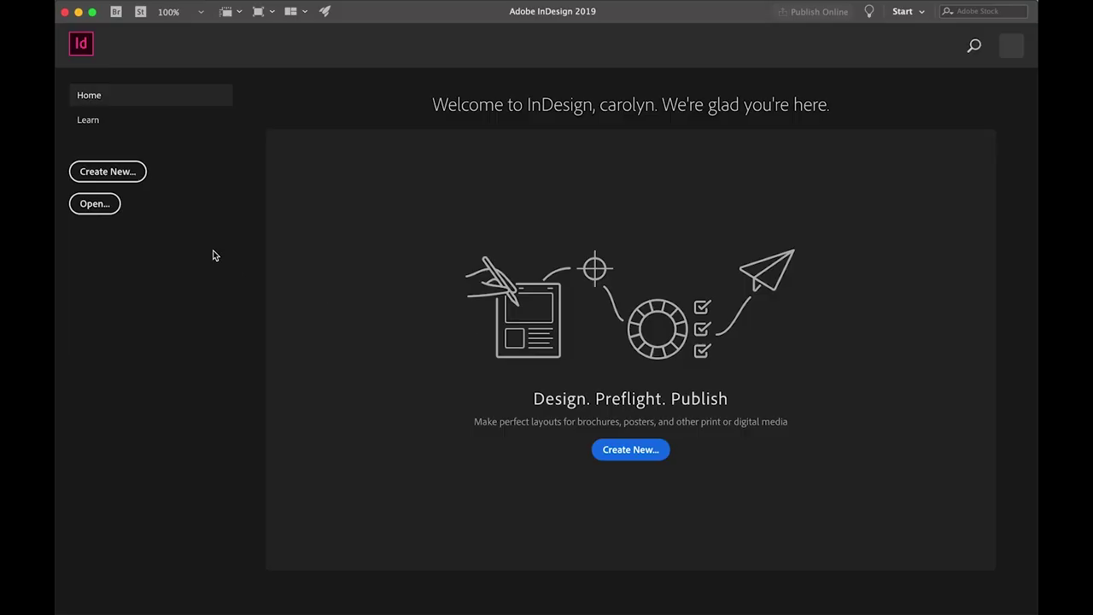
Step: Create a new one-page Letter print document in landscape orientation, 66p0 wide and 51p0 high
{"action": "left_click", "coordinate": [125, 179]}
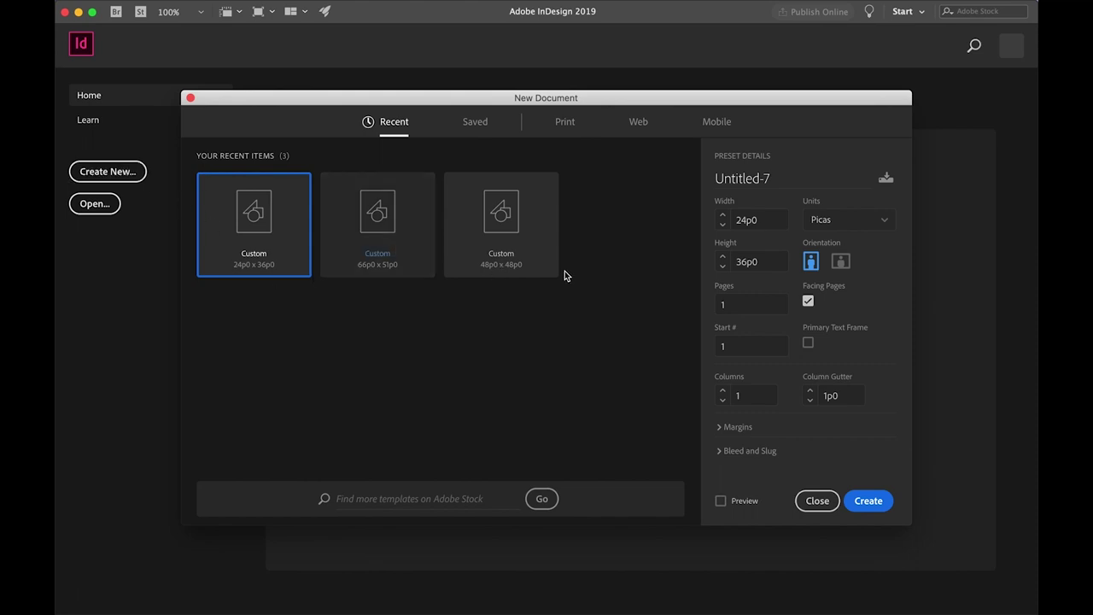
{"action": "left_click", "coordinate": [564, 122]}
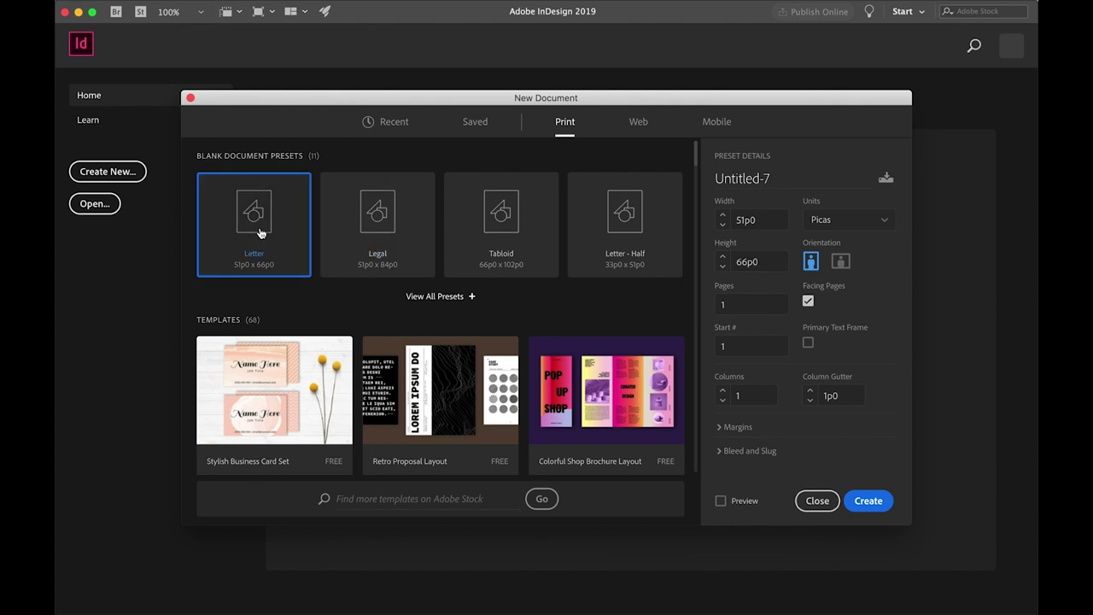
{"action": "left_click", "coordinate": [841, 264]}
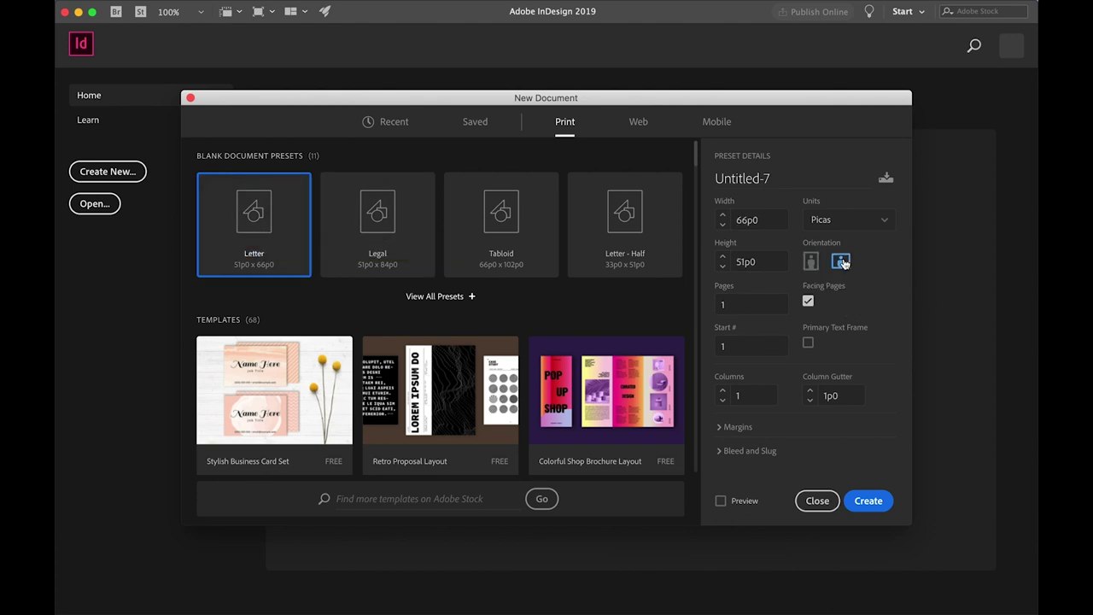
{"action": "left_click", "coordinate": [868, 501]}
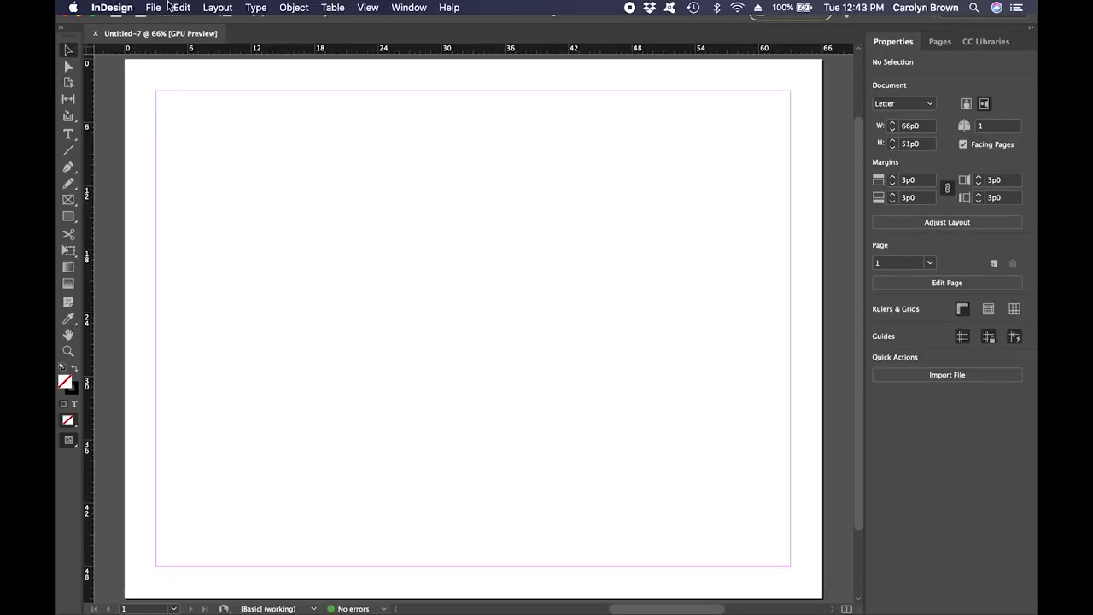
Step: Place 04_stirring.jpg from the page's upper-left corner across the full page width, about 44p0 high, and deselect it
{"action": "left_click", "coordinate": [157, 9]}
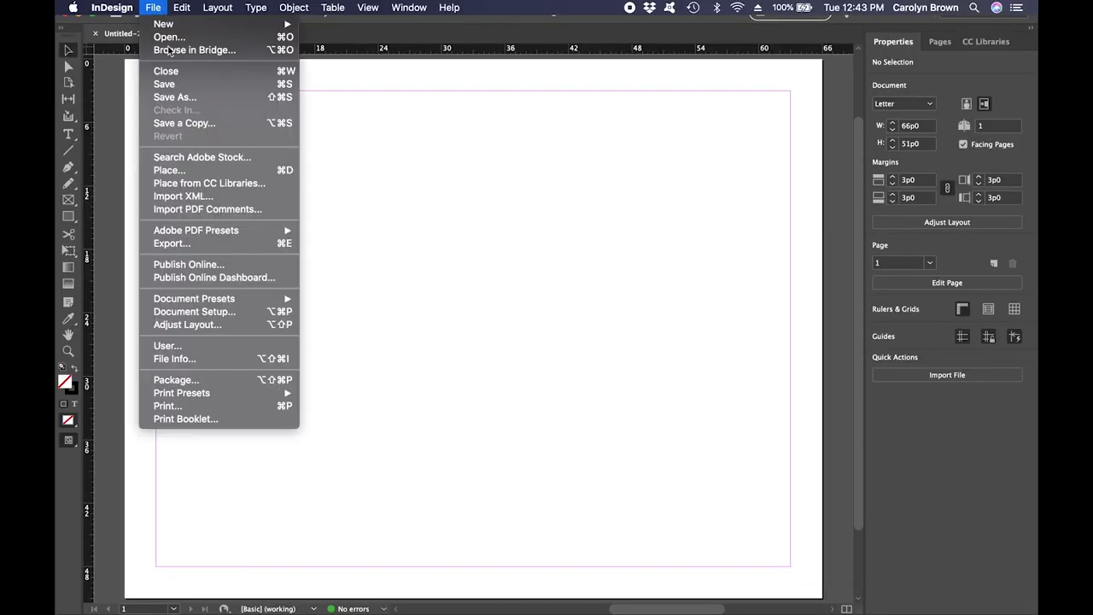
{"action": "left_click", "coordinate": [183, 171]}
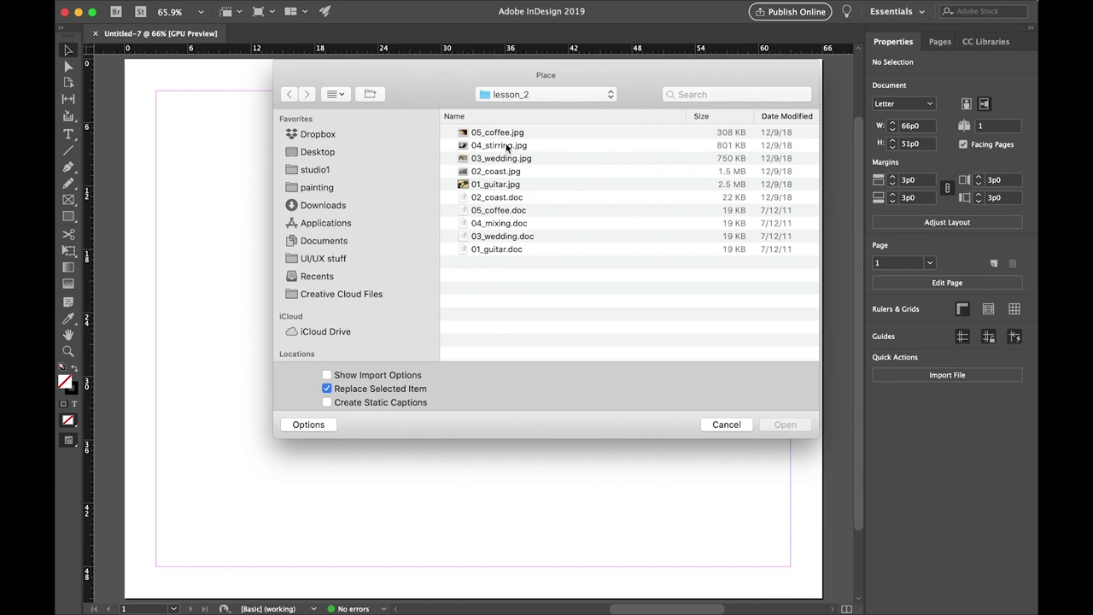
{"action": "left_click", "coordinate": [507, 147]}
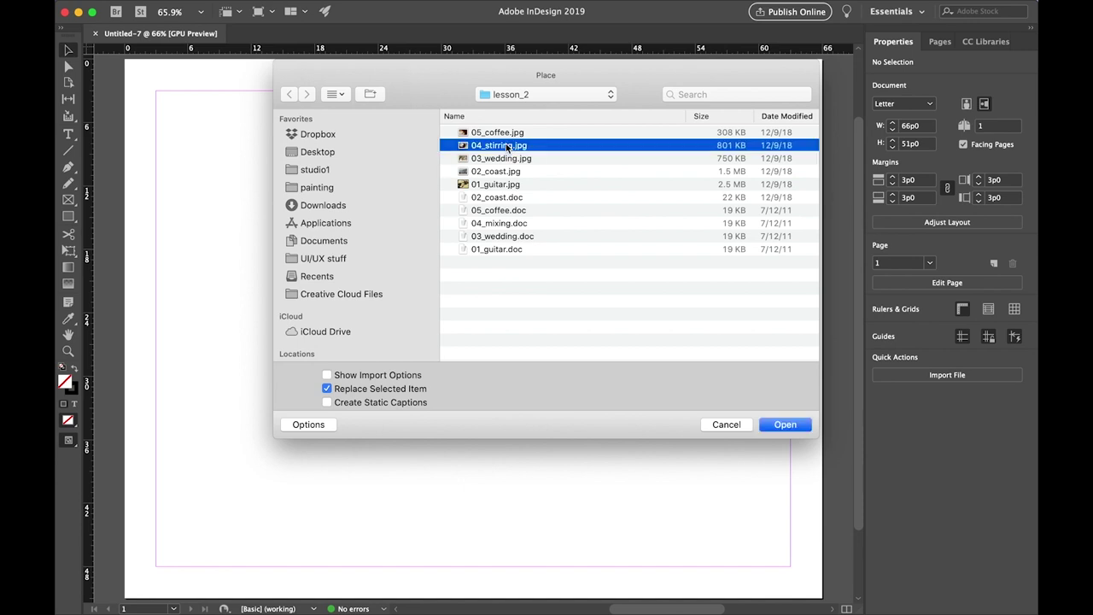
{"action": "left_click", "coordinate": [781, 425]}
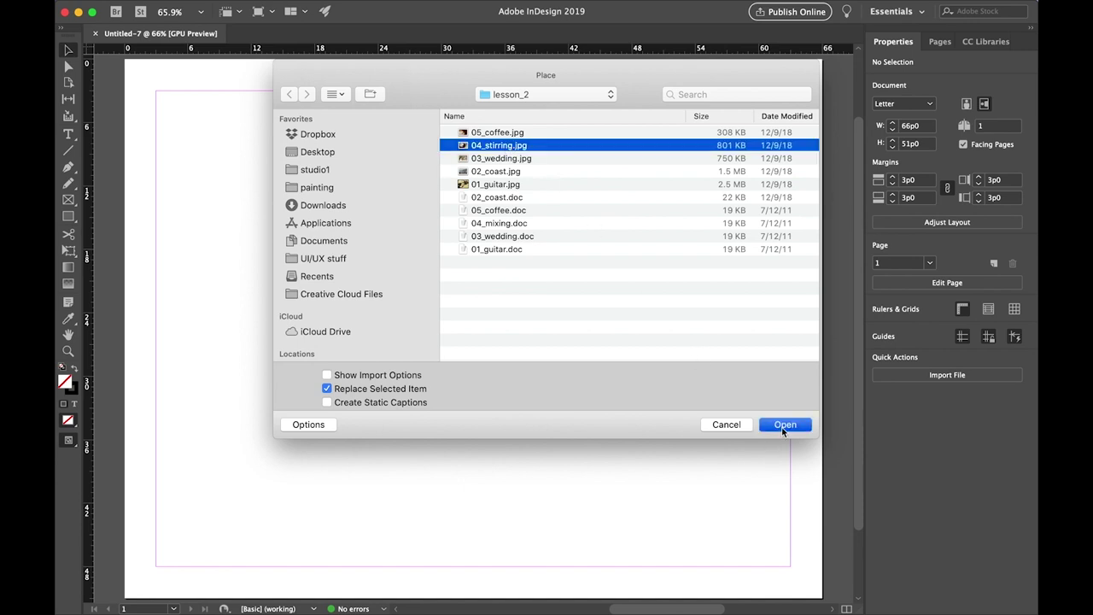
{"action": "left_click", "coordinate": [450, 219]}
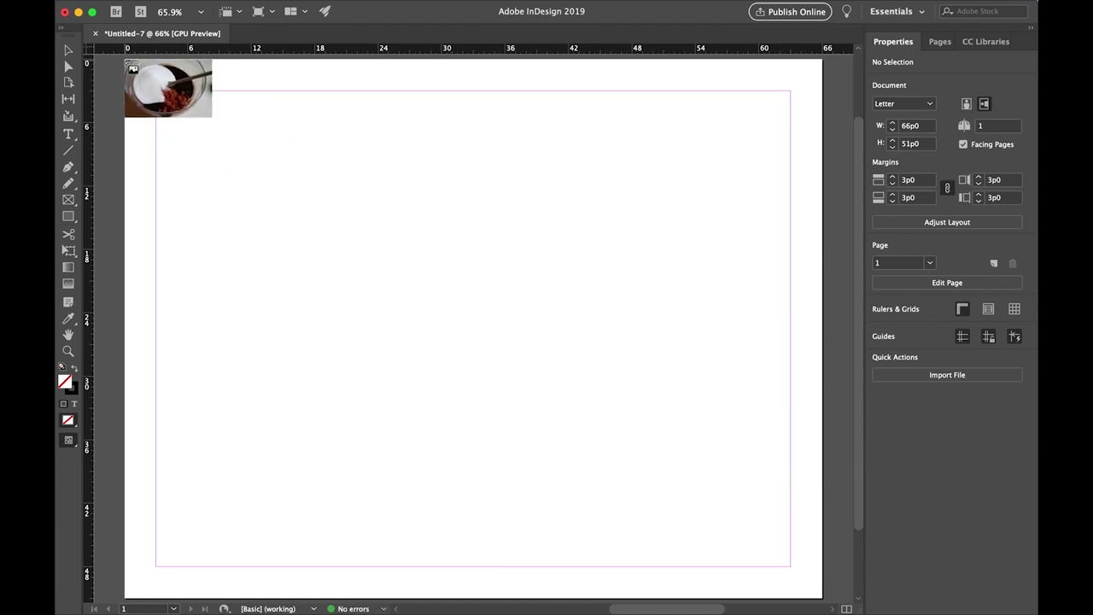
{"action": "left_click", "coordinate": [128, 64]}
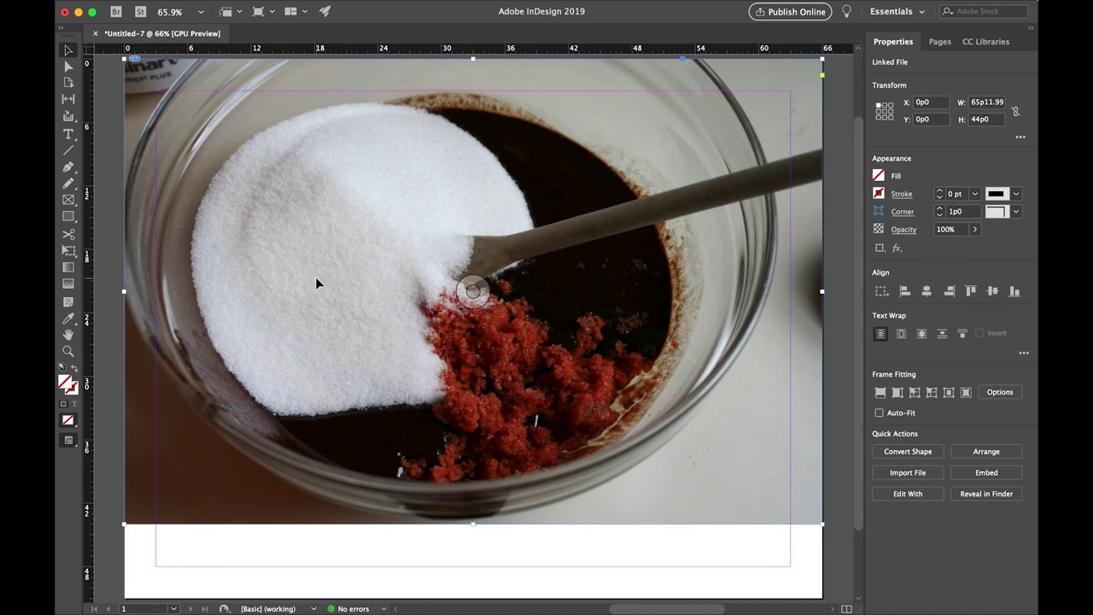
{"action": "left_click", "coordinate": [109, 271]}
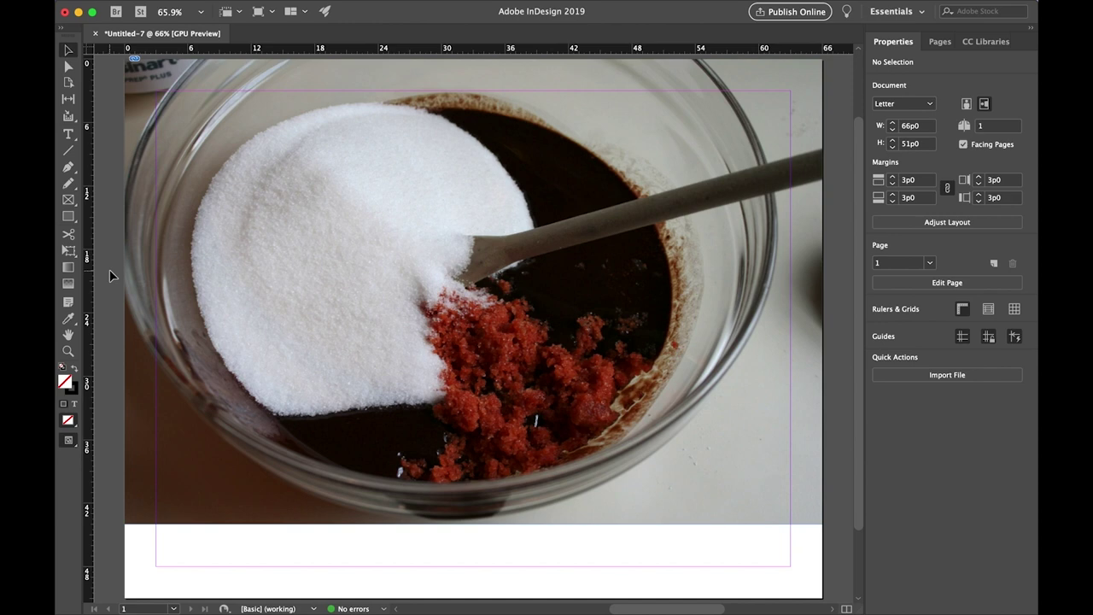
Step: Draw an unfilled circle about 22p0 in diameter with the Ellipse tool, centred on the sugar, and deselect it
{"action": "left_click", "coordinate": [68, 218]}
{"action": "left_click", "coordinate": [68, 220]}
{"action": "left_click", "coordinate": [68, 220]}
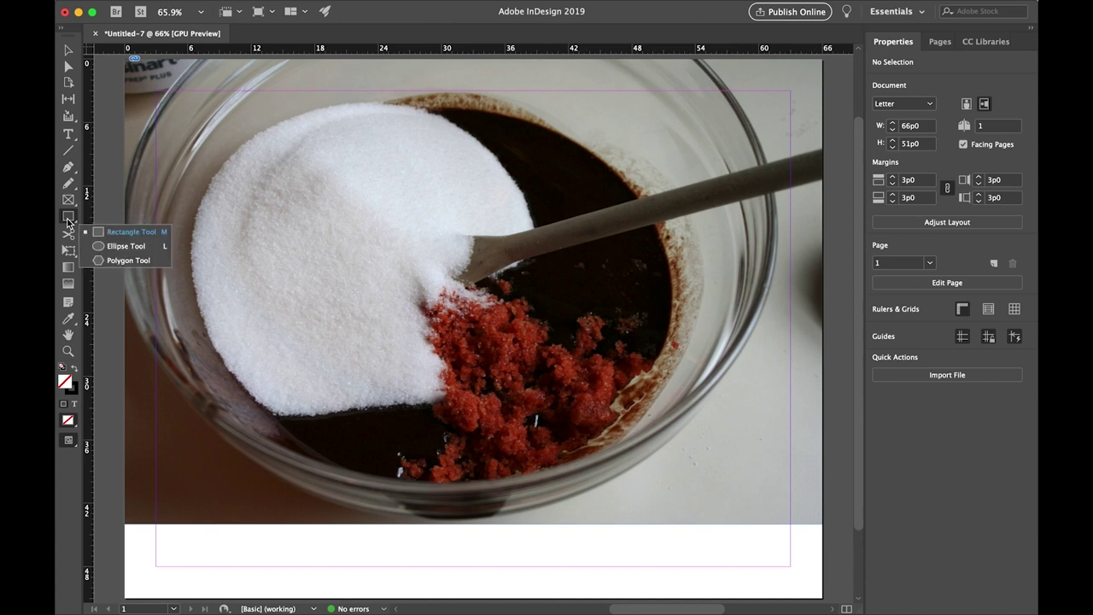
{"action": "left_click", "coordinate": [119, 246]}
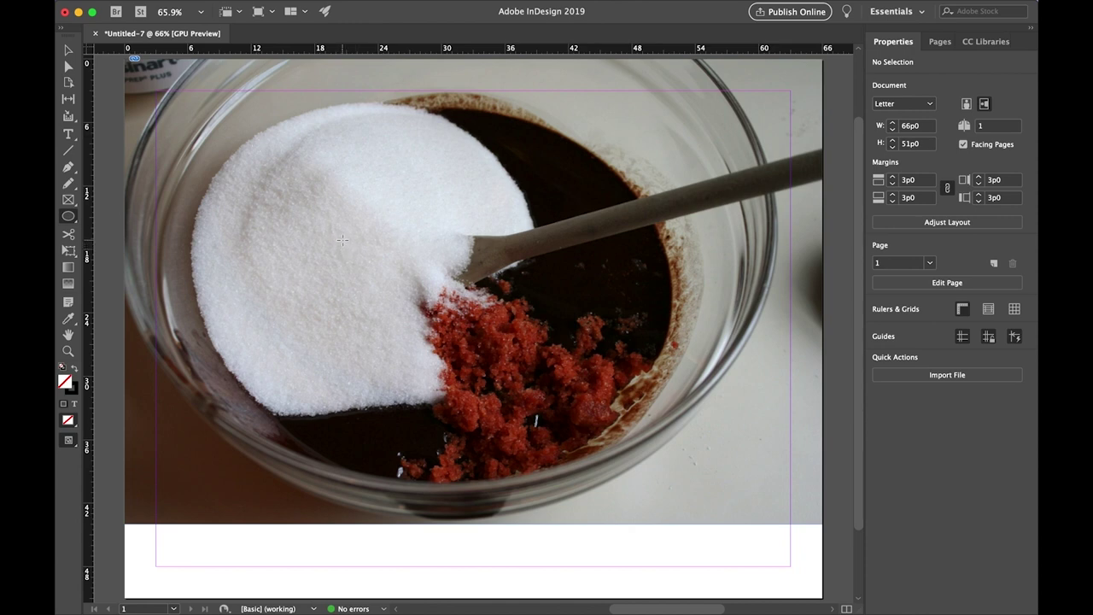
{"action": "left_click_drag", "start_coordinate": [341, 240], "coordinate": [474, 359]}
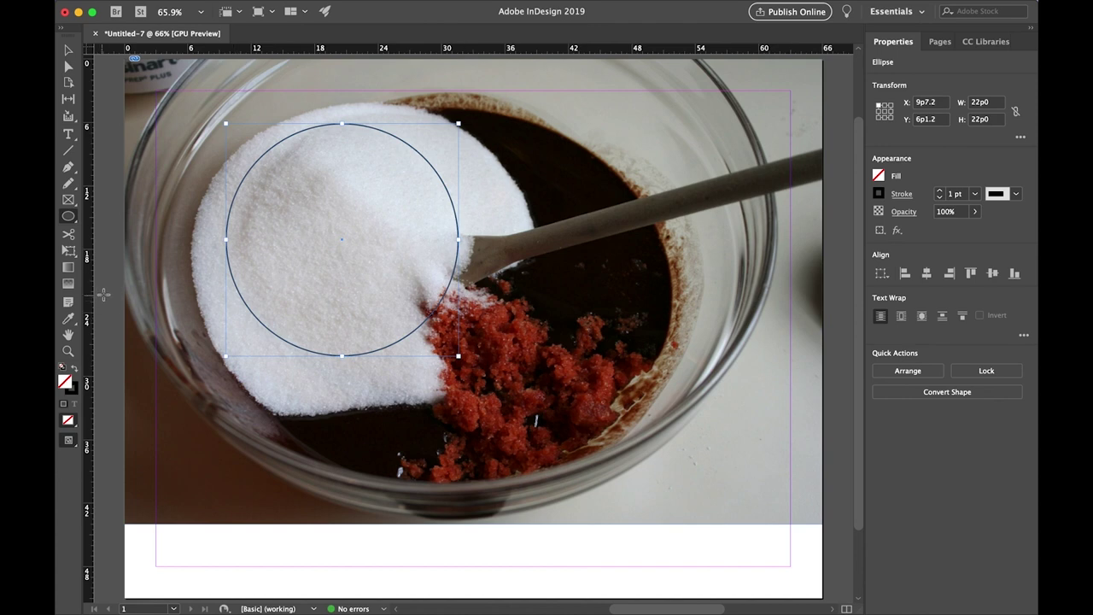
{"action": "key", "text": "super+shift+a"}
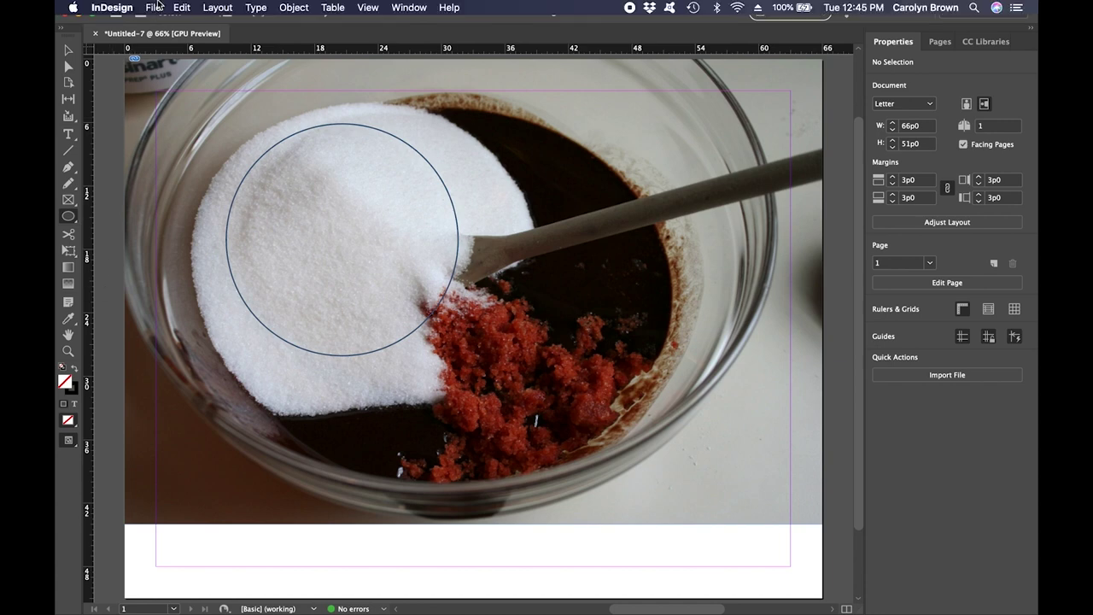
Step: Place the text of 04_mixing.doc inside the circle
{"action": "left_click", "coordinate": [153, 7]}
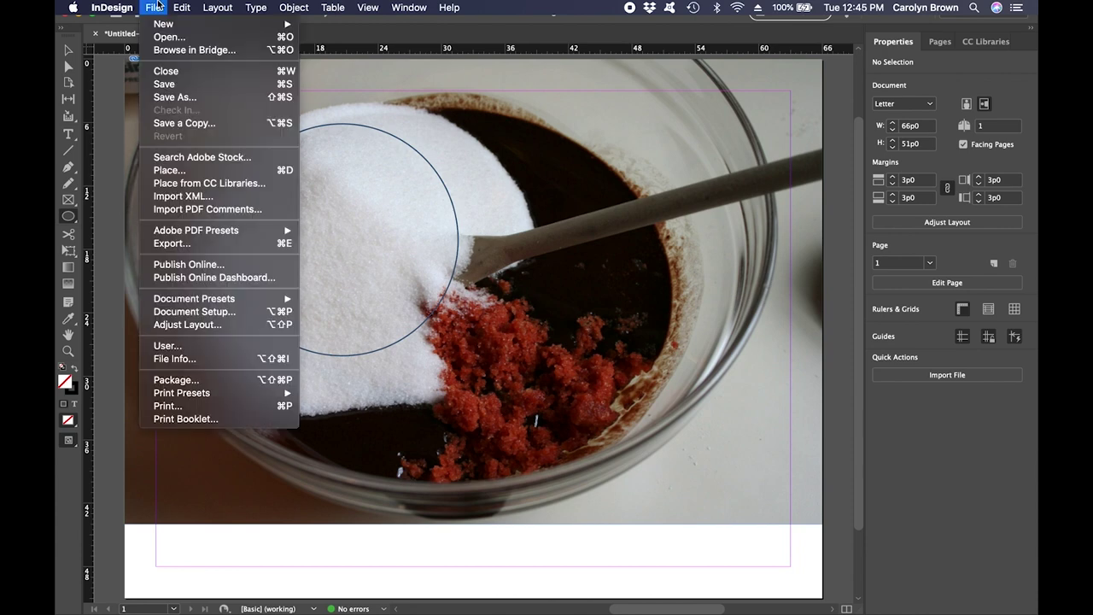
{"action": "left_click", "coordinate": [188, 173]}
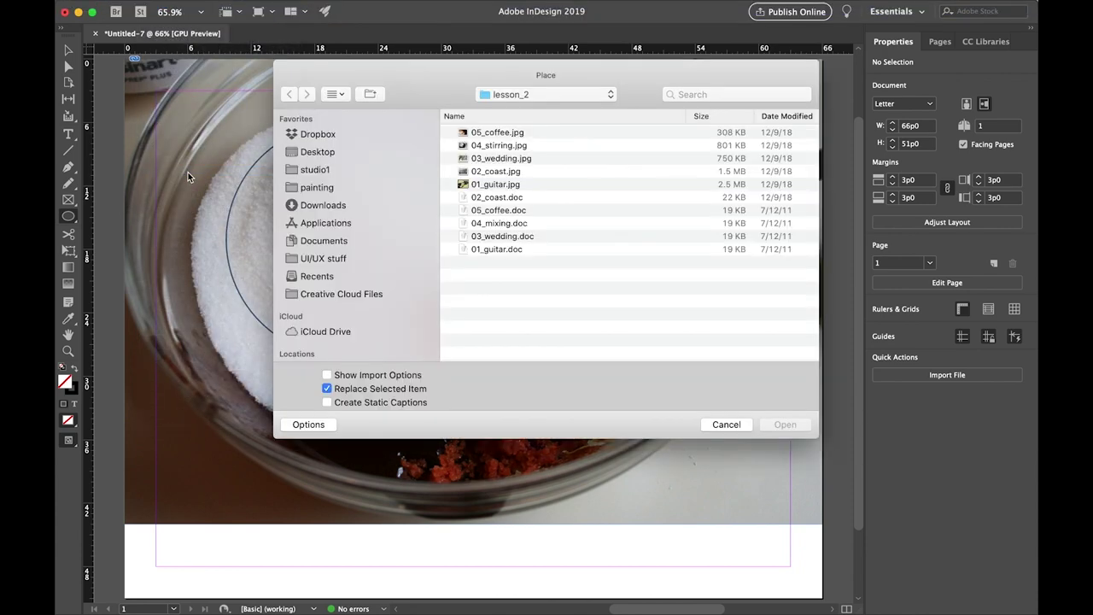
{"action": "left_click", "coordinate": [512, 223]}
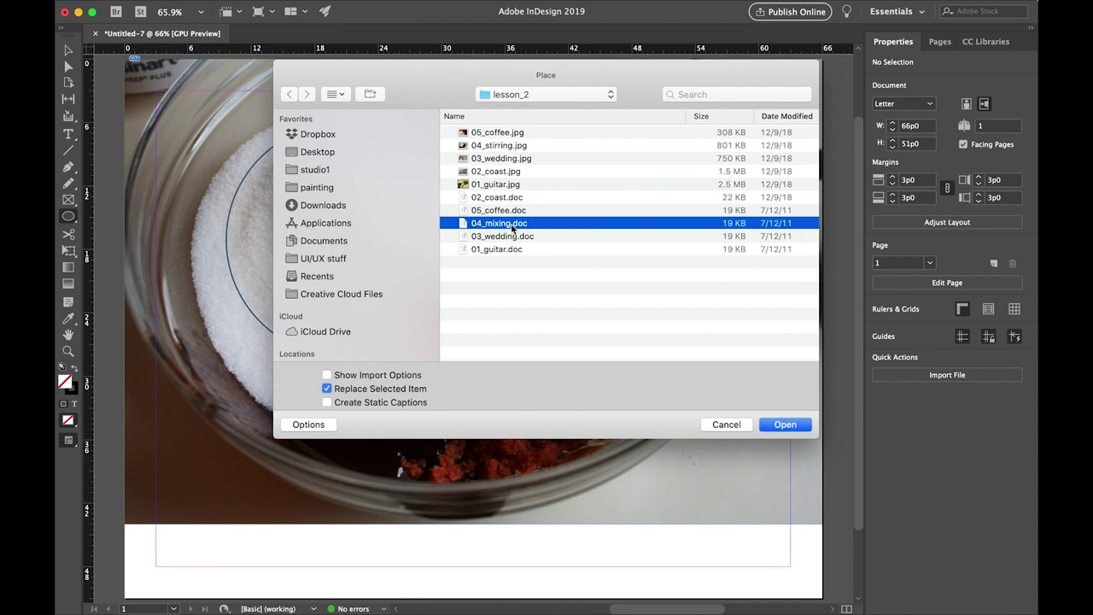
{"action": "left_click", "coordinate": [775, 424]}
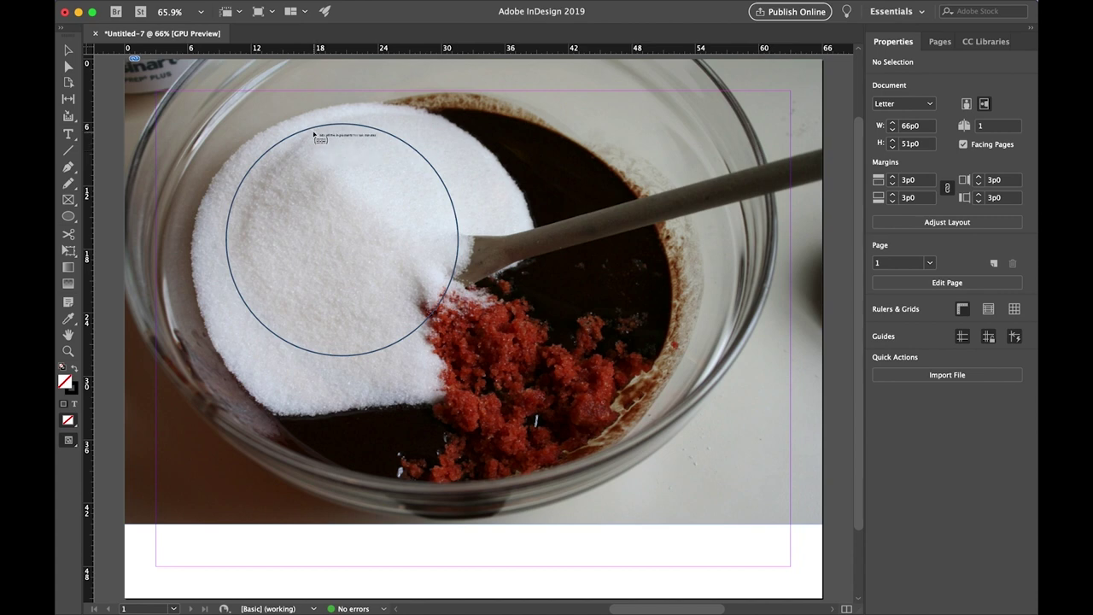
{"action": "left_click", "coordinate": [310, 132]}
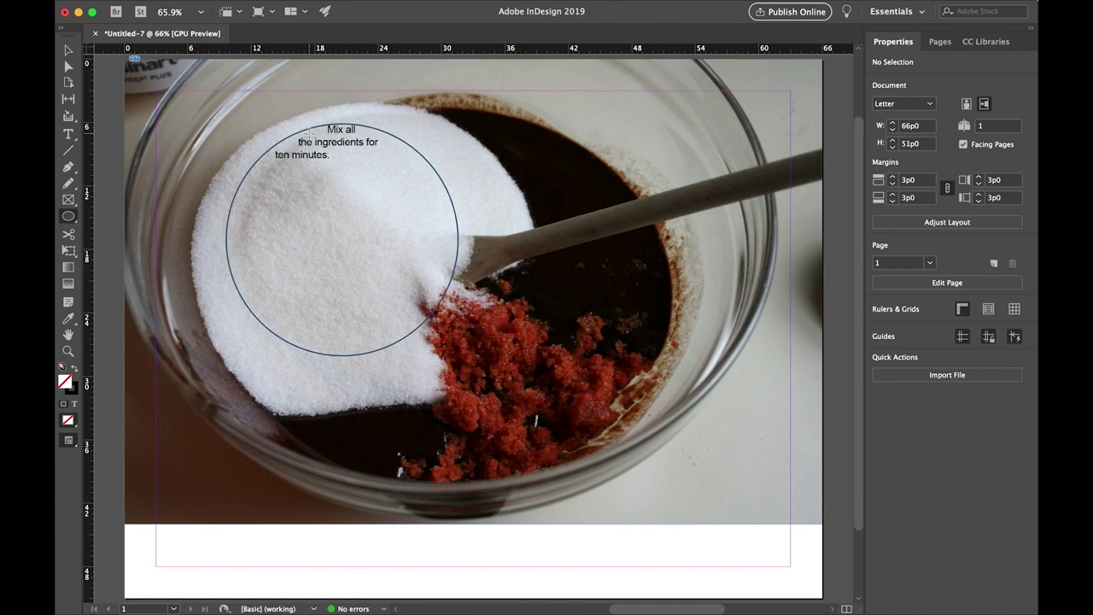
Step: Cut the entire sentence "Mix all the ingredients for ten minutes." out of the circle
{"action": "triple_click", "coordinate": [312, 155]}
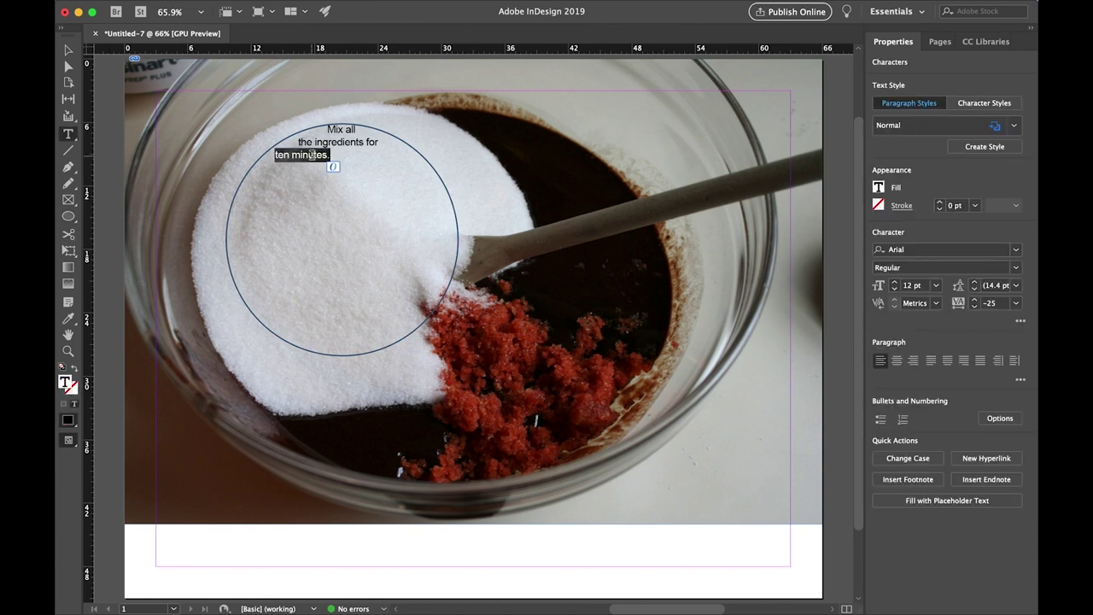
{"action": "left_click", "coordinate": [312, 155]}
{"action": "key", "text": "super+c"}
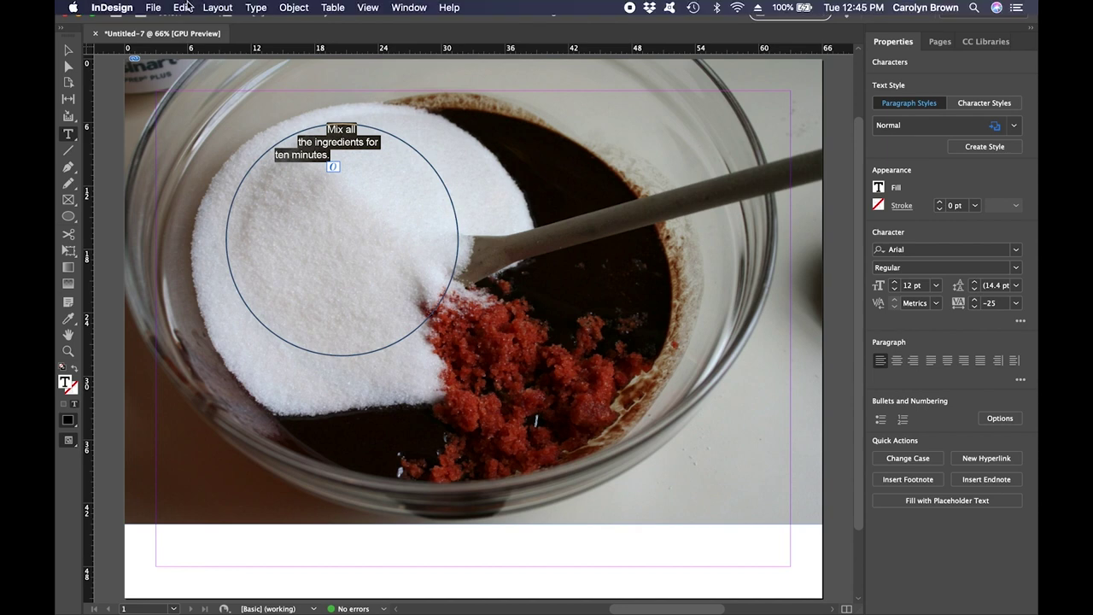
{"action": "left_click", "coordinate": [186, 7]}
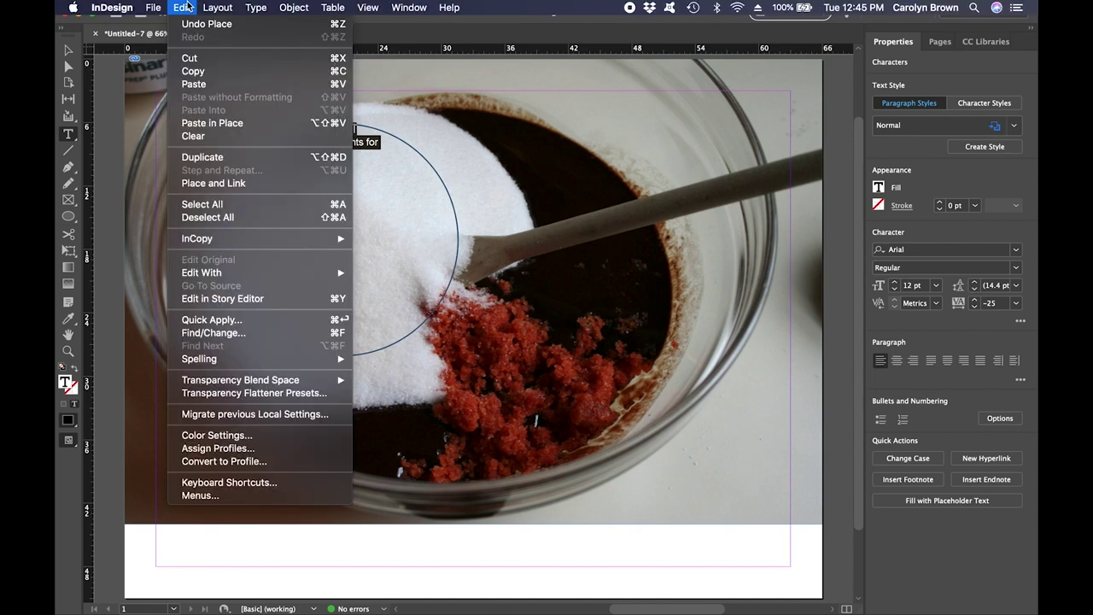
{"action": "left_click", "coordinate": [192, 59]}
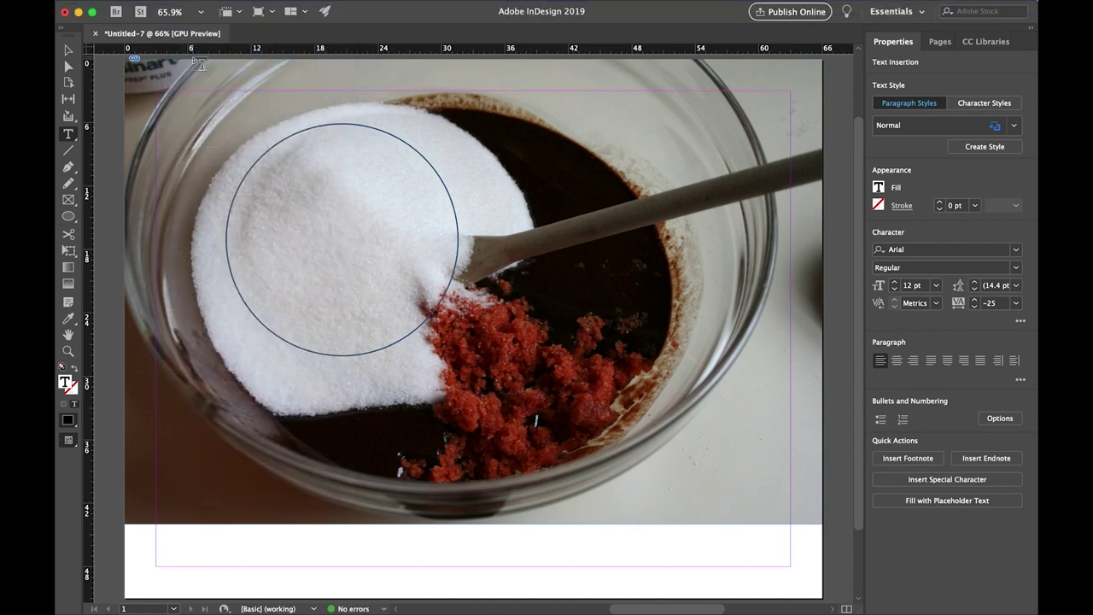
Step: Turn the circle into a type path starting at its upper-left arc and paste the cut sentence along it
{"action": "left_click", "coordinate": [69, 137]}
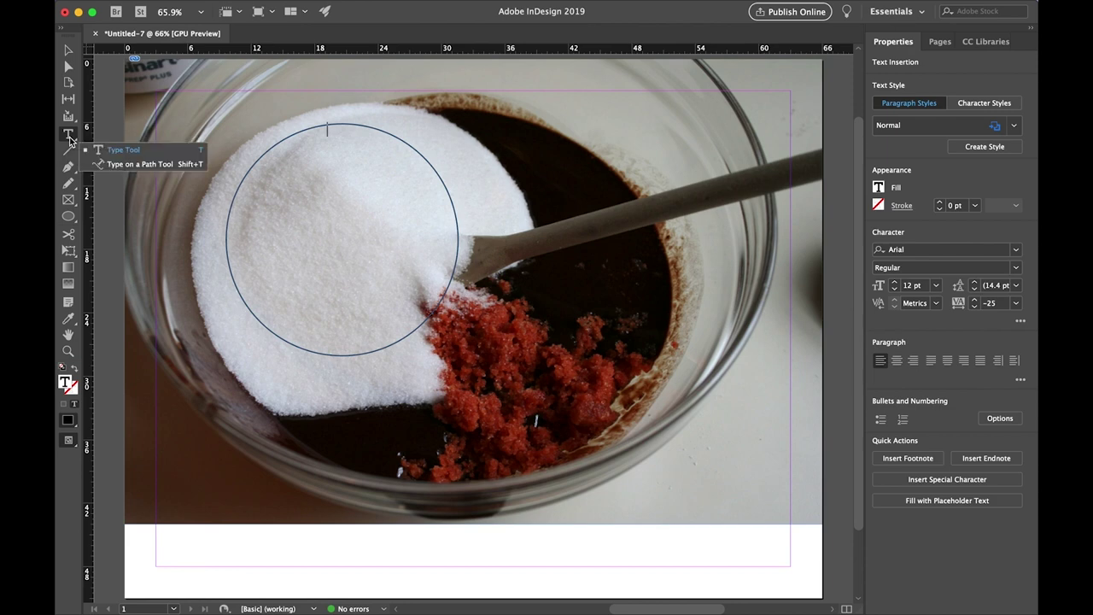
{"action": "left_click", "coordinate": [127, 166]}
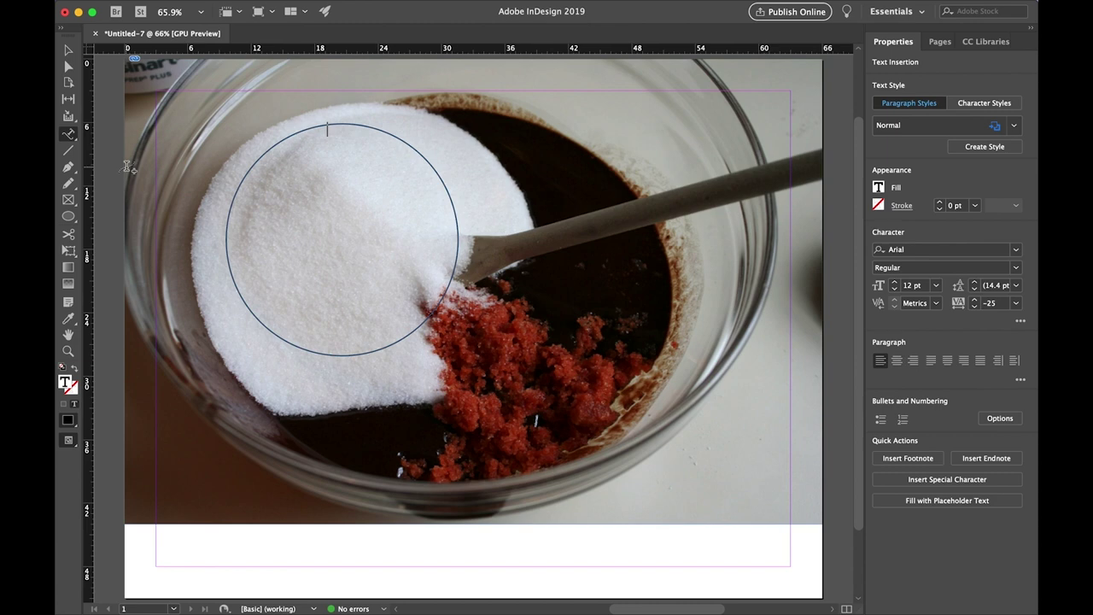
{"action": "left_click", "coordinate": [269, 147]}
{"action": "mouse_move", "coordinate": [246, 5]}
{"action": "left_click", "coordinate": [182, 7]}
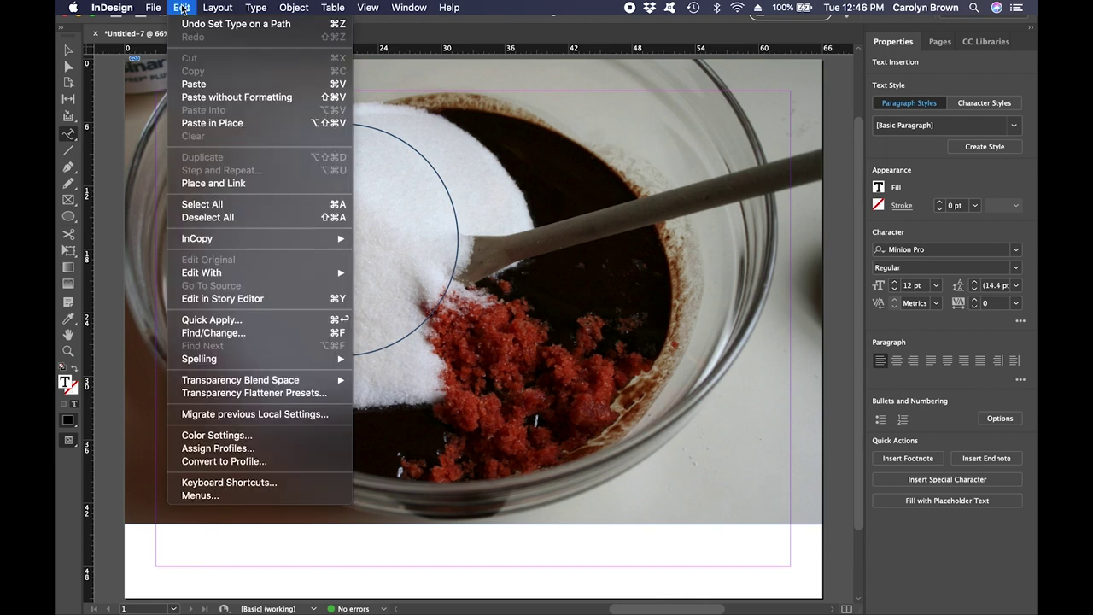
{"action": "left_click", "coordinate": [199, 80]}
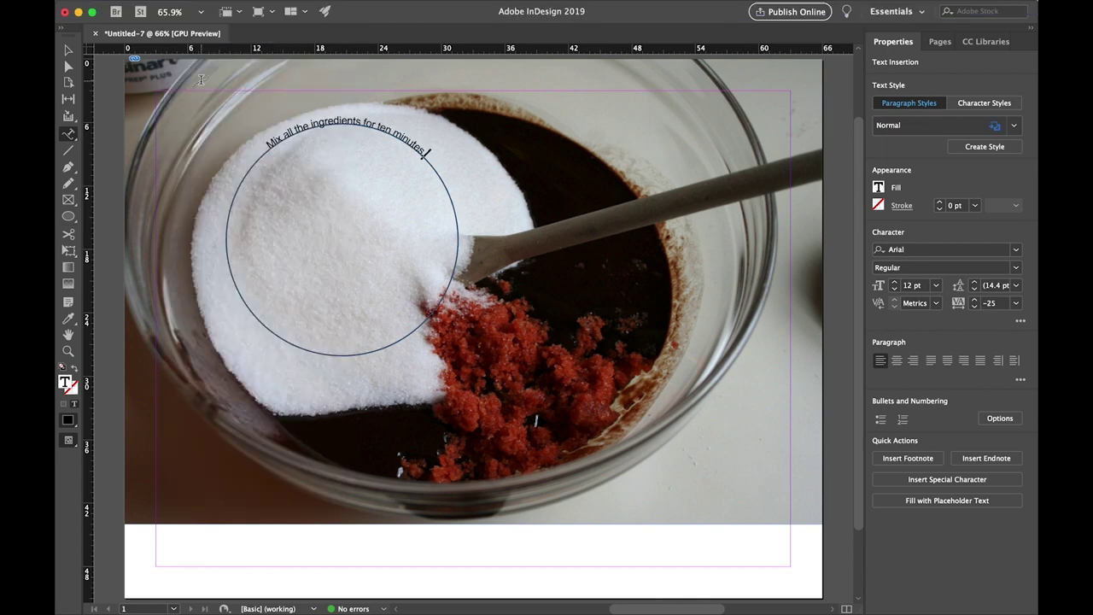
Step: Enlarge the circle by one percent, then set its path text to 18.12 pt Arial Bold
{"action": "key", "text": "super+period"}
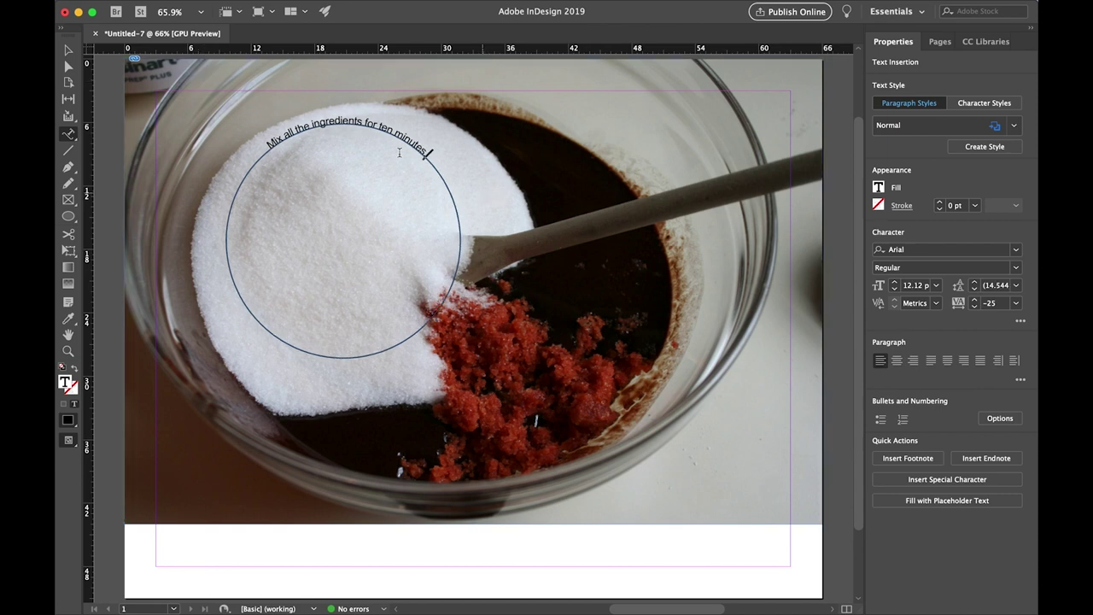
{"action": "triple_click", "coordinate": [315, 121]}
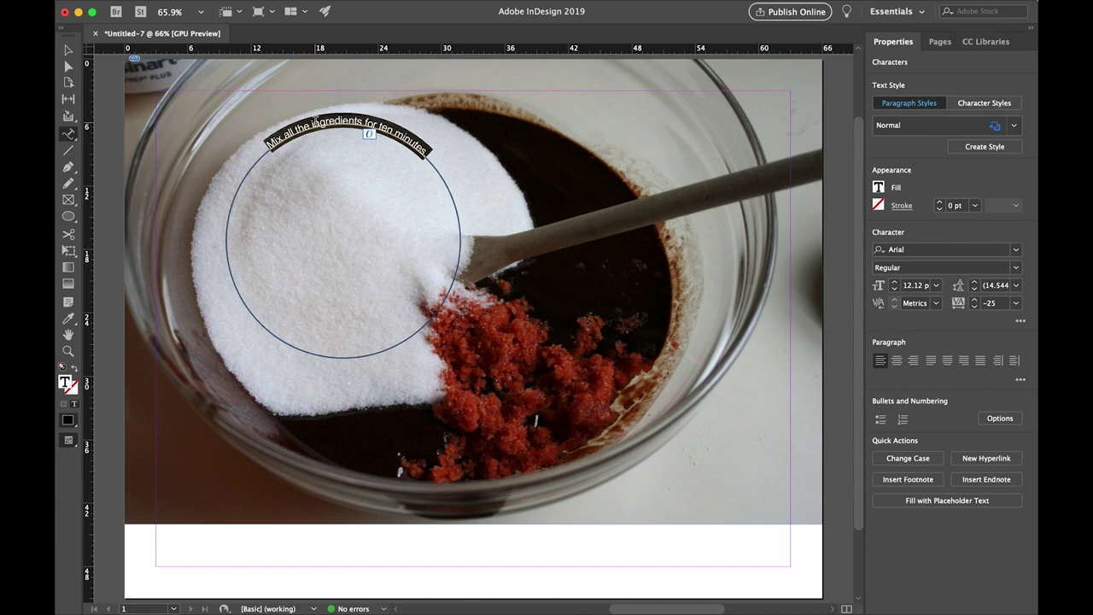
{"action": "key", "text": "super+shift+period"}
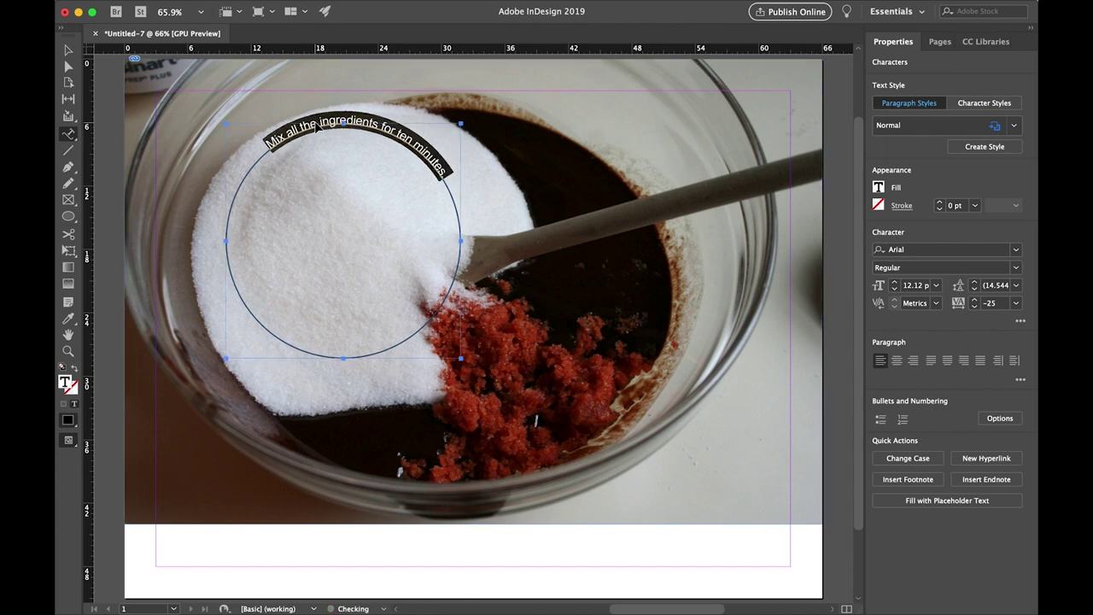
{"action": "key", "text": "super+shift+period"}
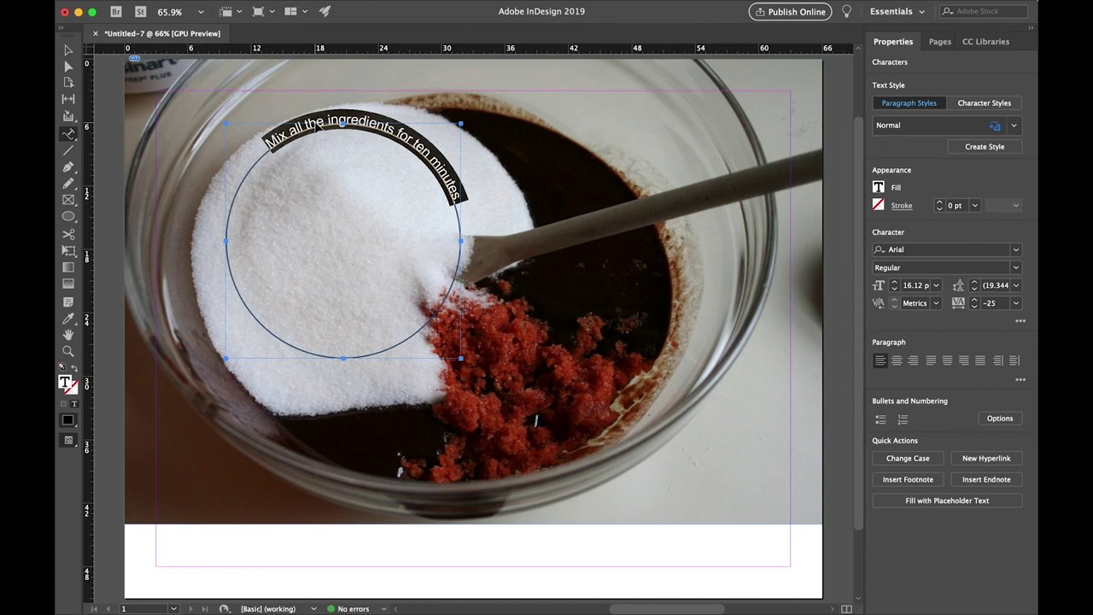
{"action": "key", "text": "super+shift+period"}
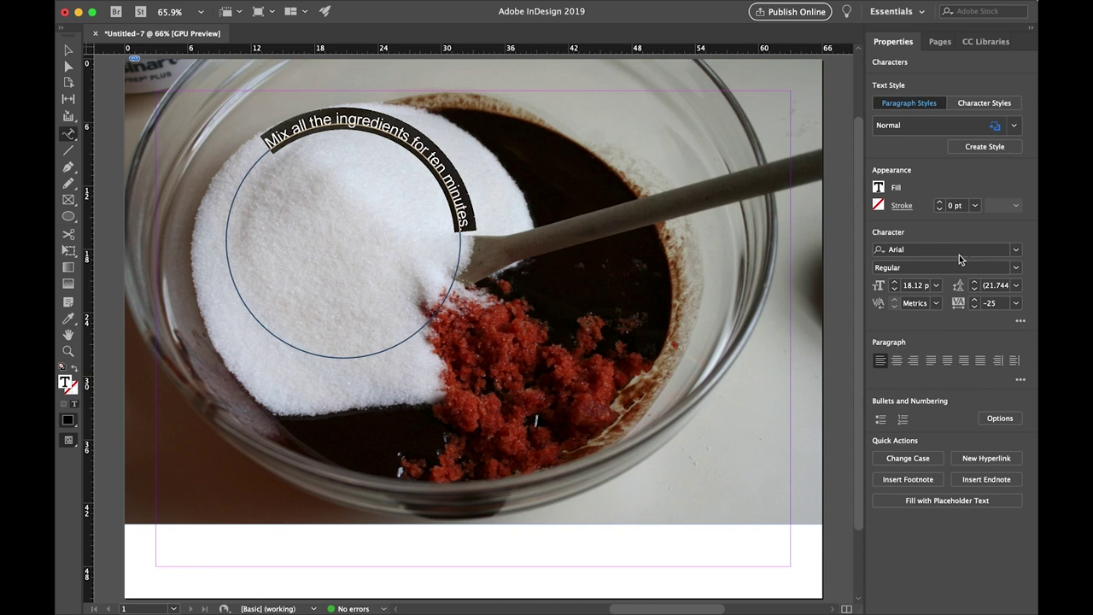
{"action": "left_click", "coordinate": [1016, 269]}
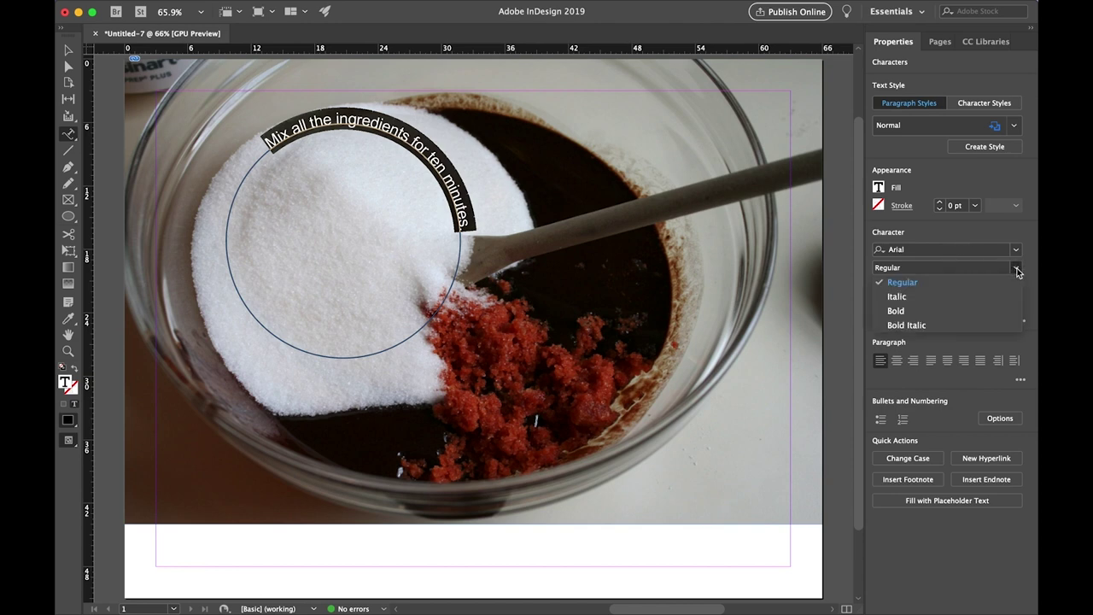
{"action": "left_click", "coordinate": [897, 311]}
{"action": "key", "text": "Escape"}
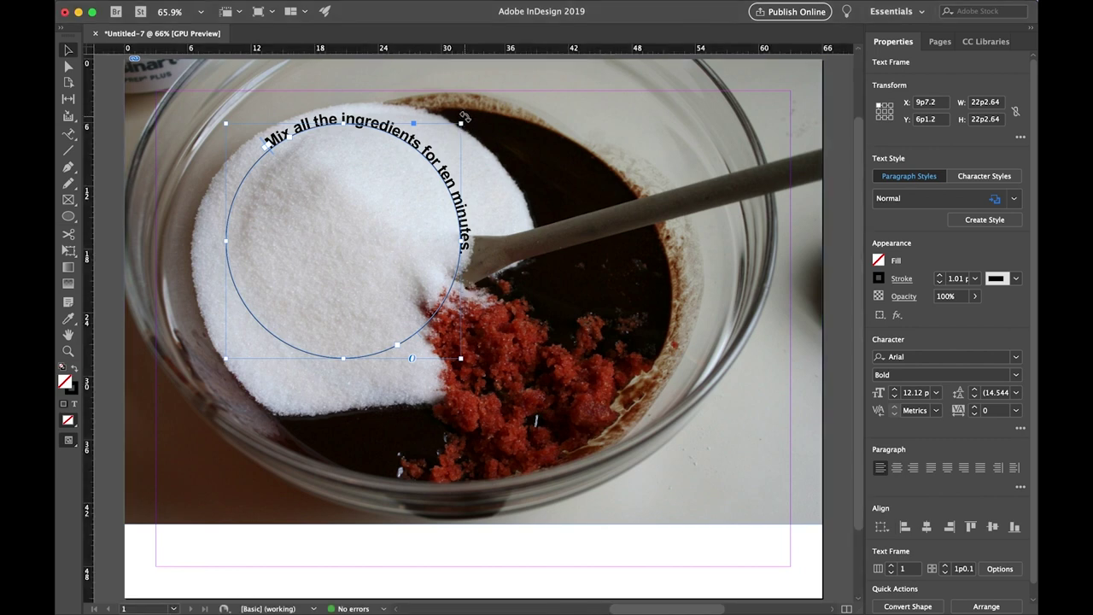
Step: Rotate the text circle counterclockwise to bring the sentence over the top of the arc, and shift it slightly down and right
{"action": "left_click_drag", "start_coordinate": [466, 117], "coordinate": [403, 76]}
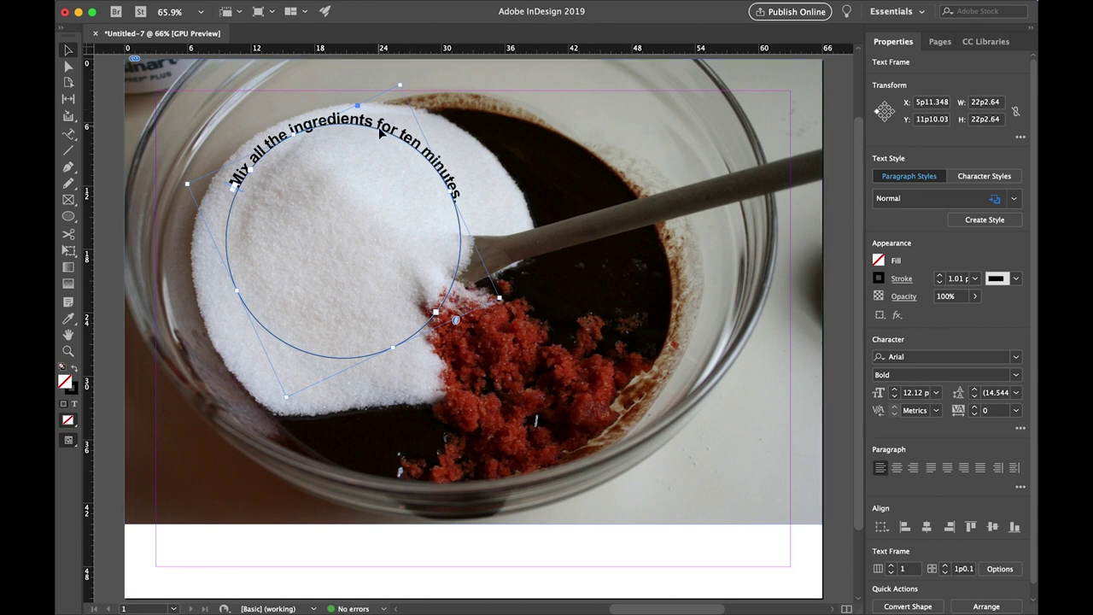
{"action": "left_click_drag", "start_coordinate": [379, 129], "coordinate": [382, 142]}
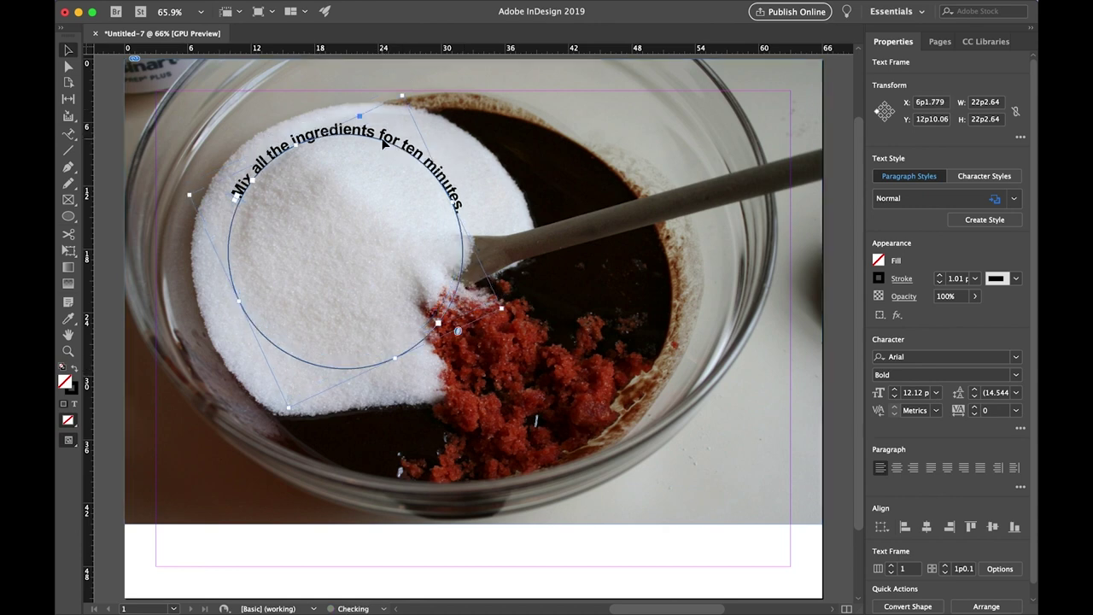
Step: Deselect the text circle and hide the layout guides and frame edges
{"action": "key", "text": "super+shift+a"}
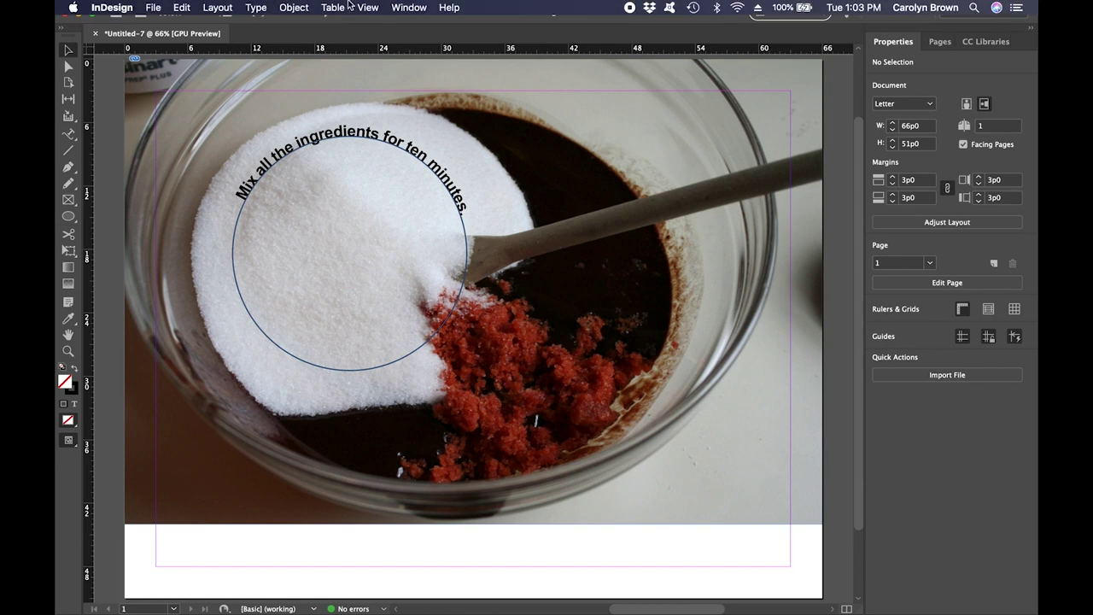
{"action": "left_click", "coordinate": [365, 8]}
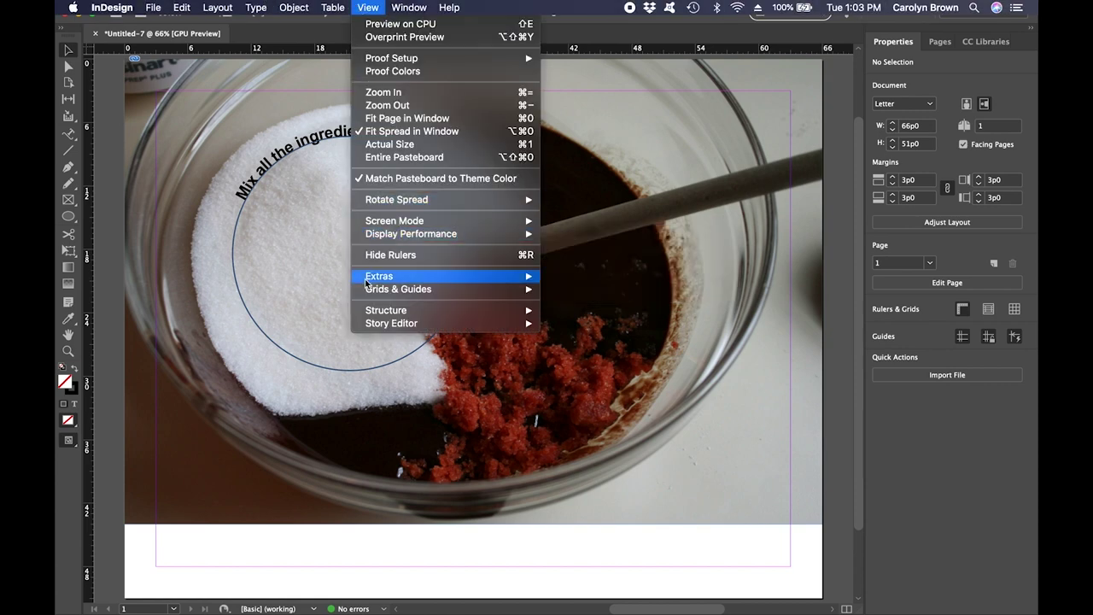
{"action": "mouse_move", "coordinate": [371, 292]}
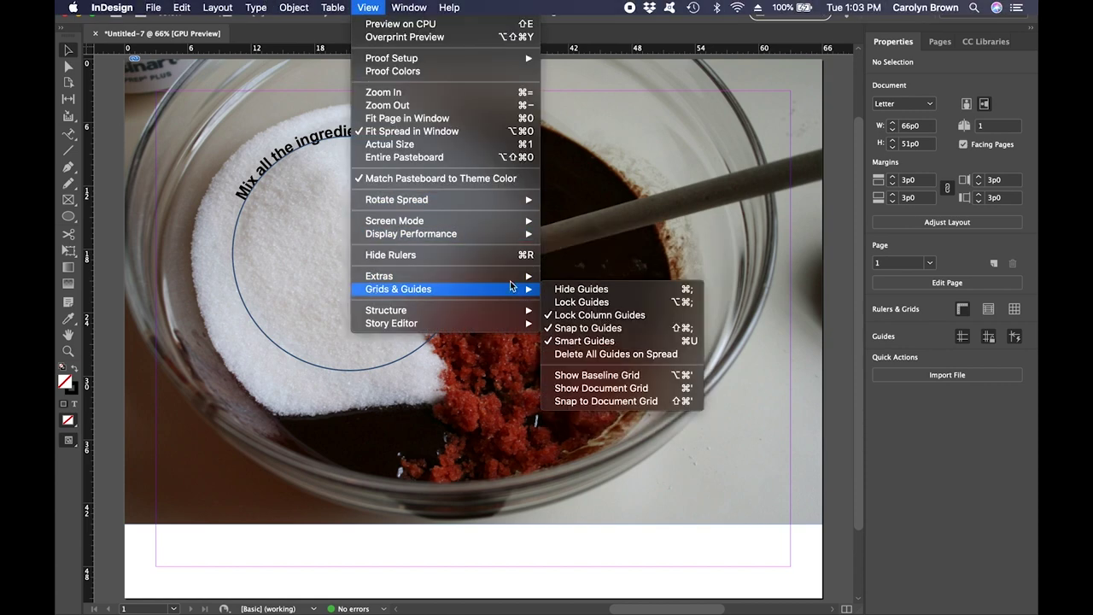
{"action": "left_click", "coordinate": [630, 290]}
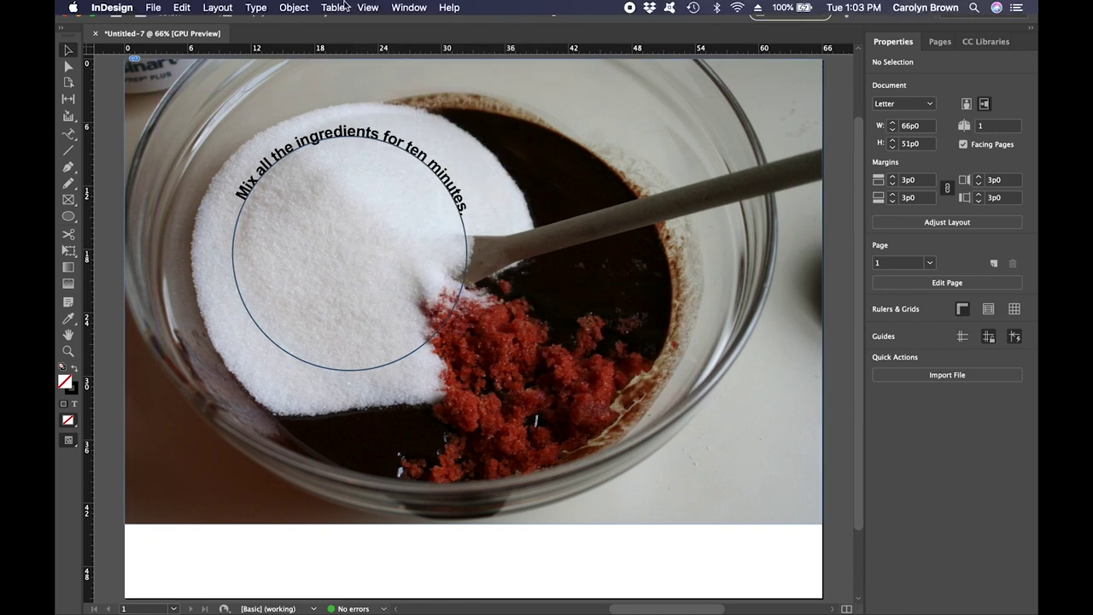
{"action": "left_click", "coordinate": [369, 10]}
{"action": "mouse_move", "coordinate": [386, 282]}
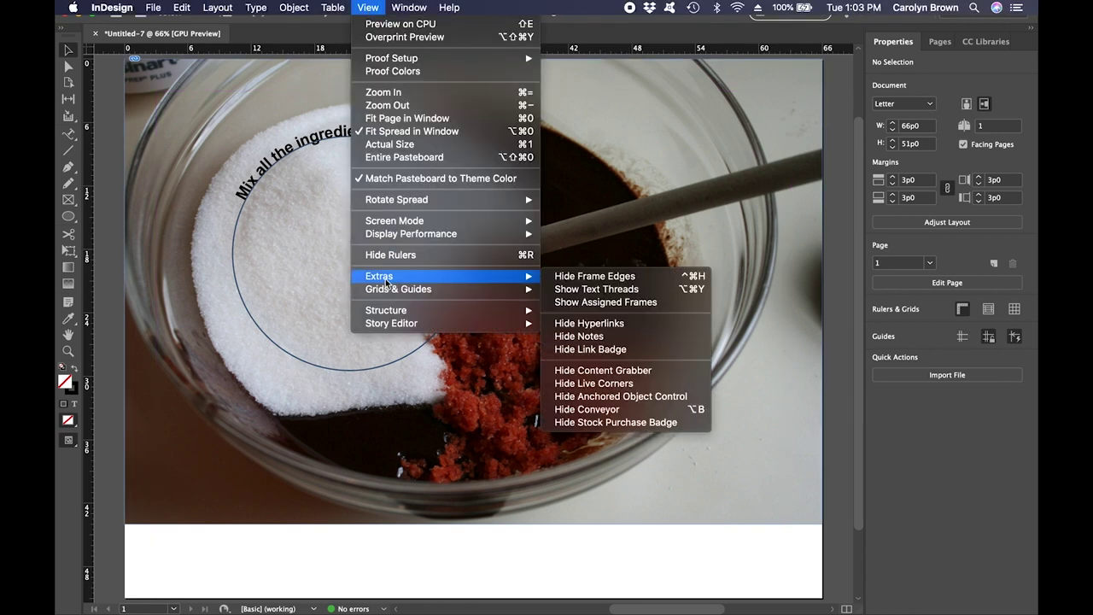
{"action": "left_click", "coordinate": [571, 277]}
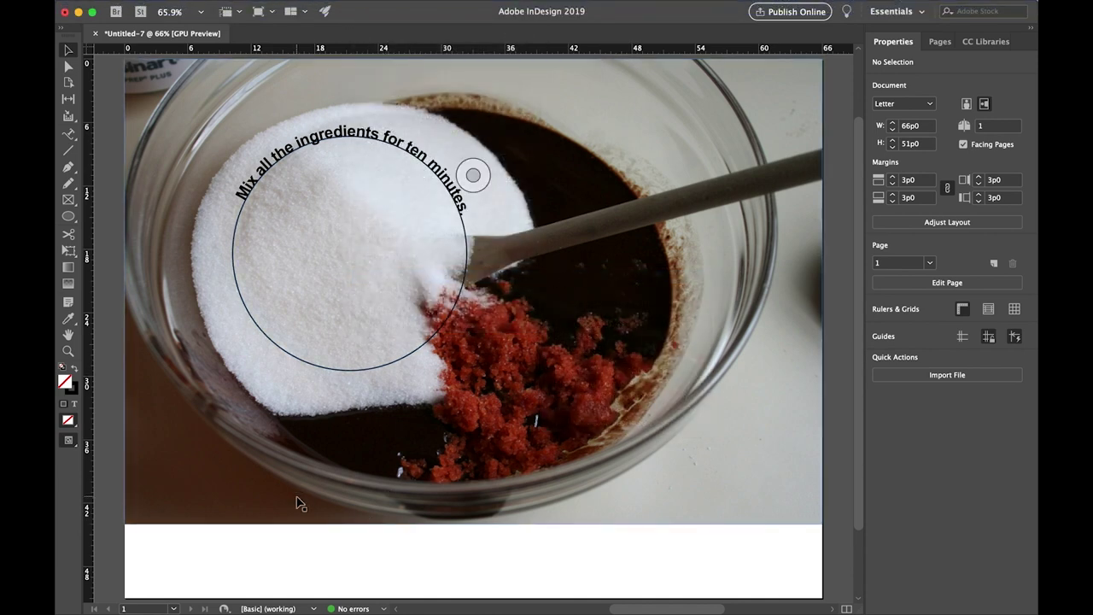
Step: Remove the stroke from the text circle so only its curved sentence shows, and deselect it
{"action": "left_click", "coordinate": [304, 360]}
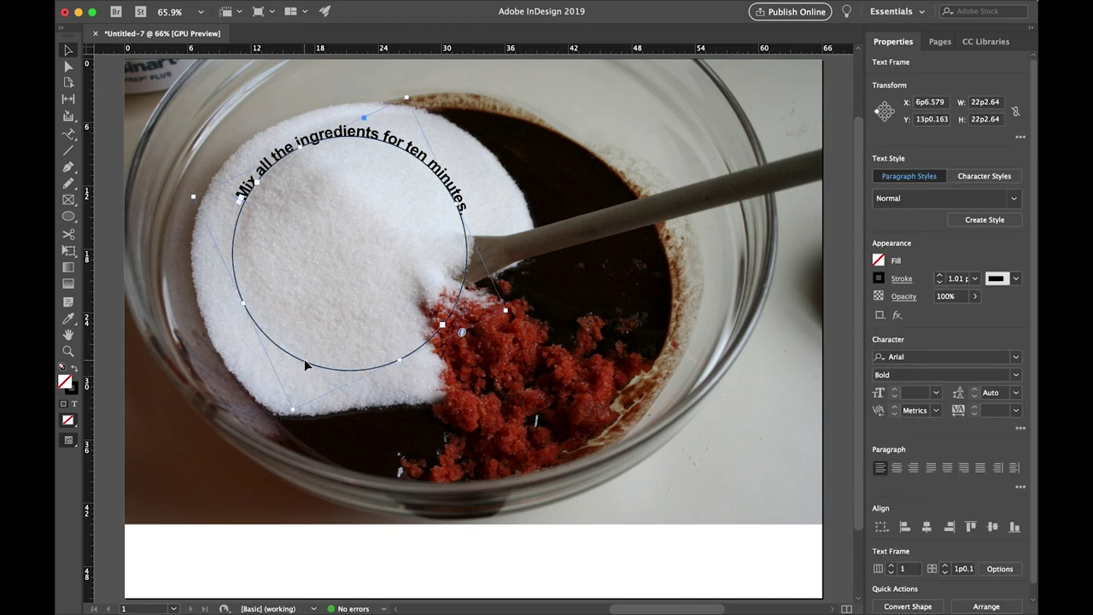
{"action": "left_click", "coordinate": [74, 395]}
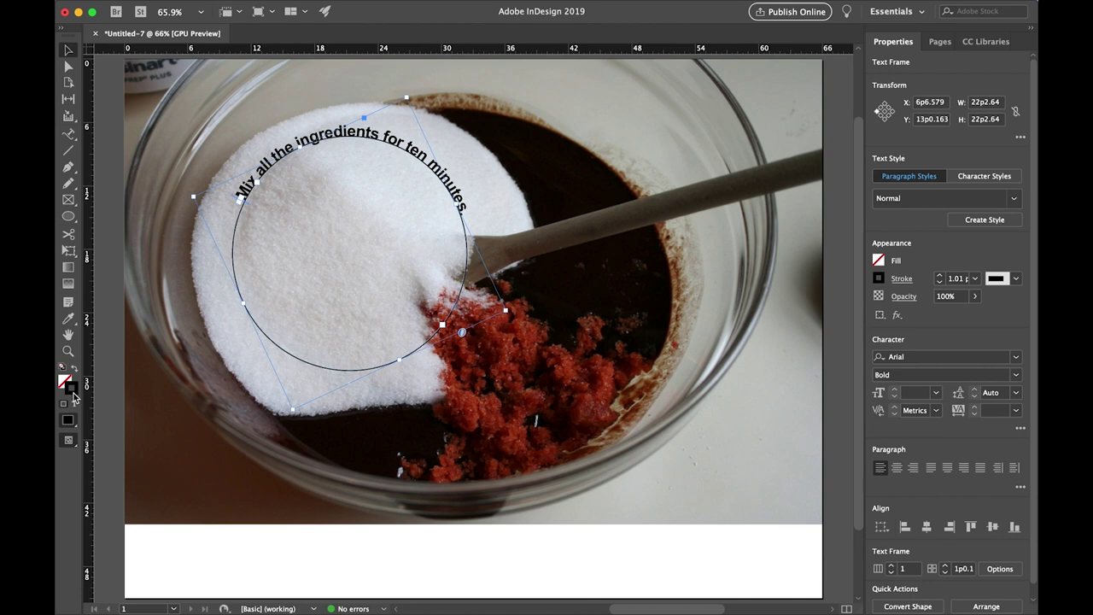
{"action": "left_click", "coordinate": [68, 439]}
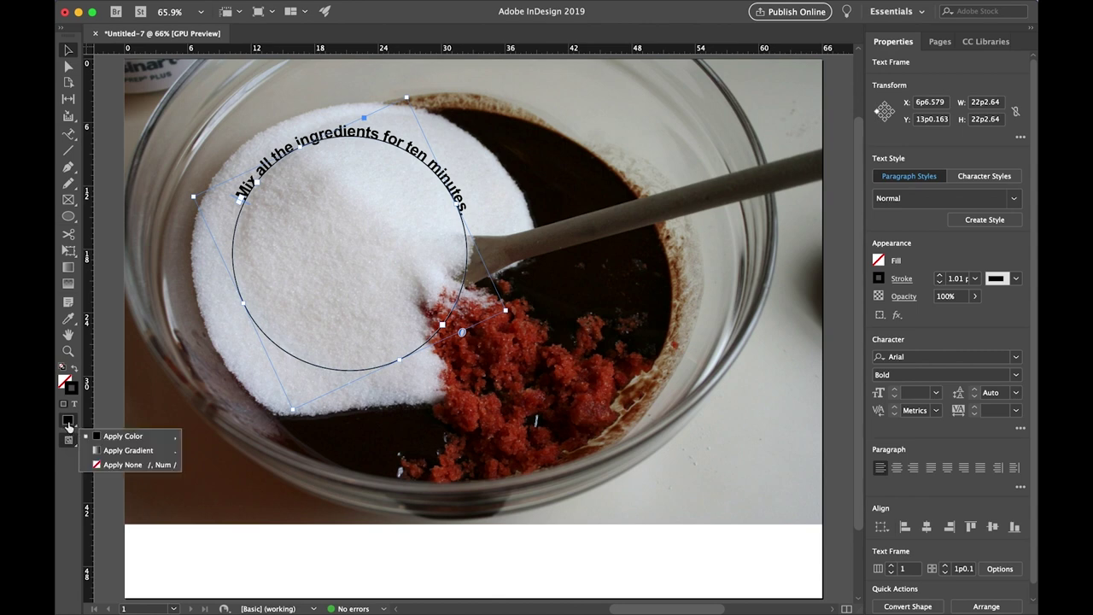
{"action": "left_click", "coordinate": [111, 464]}
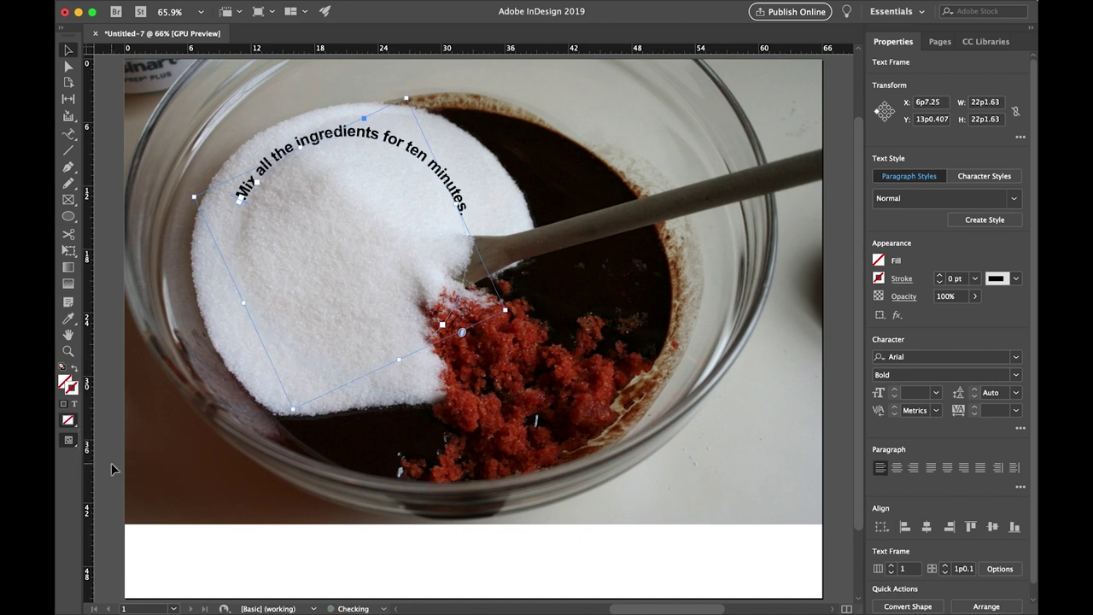
{"action": "left_click", "coordinate": [191, 550]}
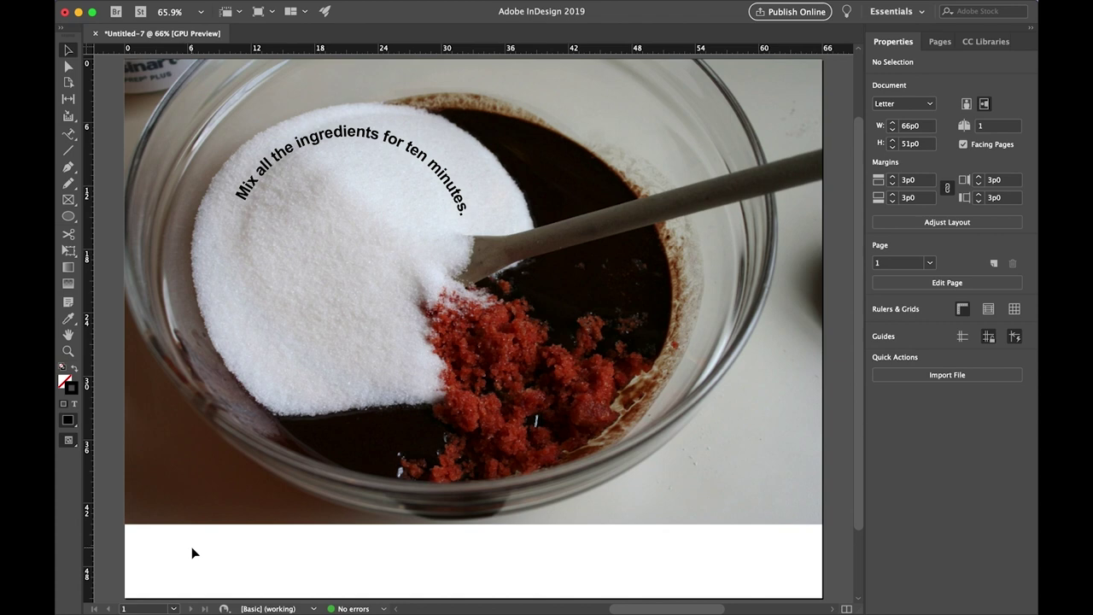
Step: Create a new landscape document 6 in wide and 4 in high
{"action": "mouse_move", "coordinate": [604, 4]}
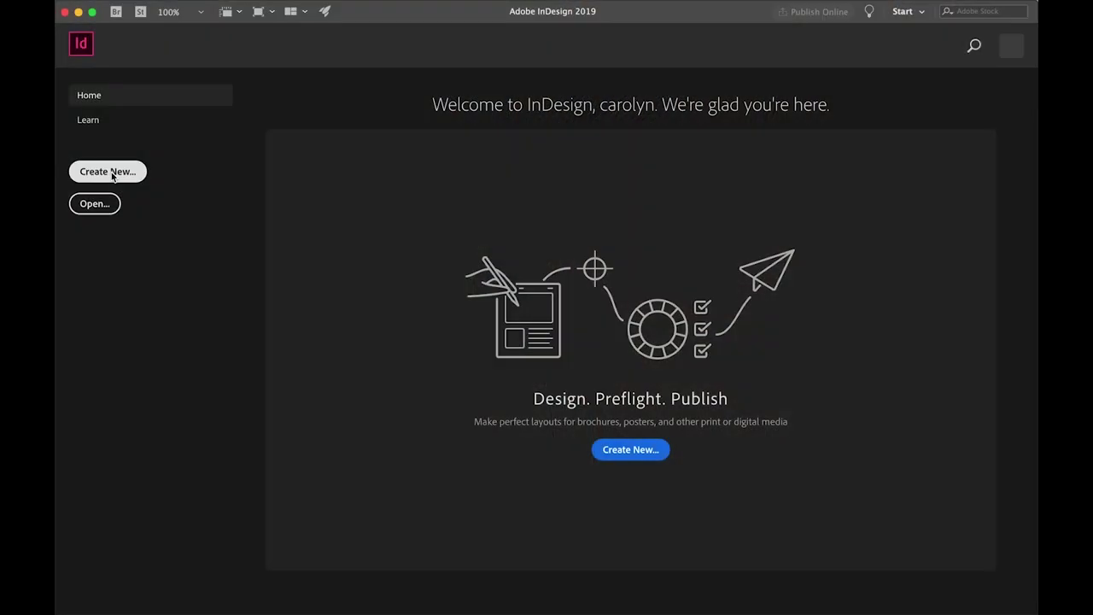
{"action": "left_click", "coordinate": [112, 172]}
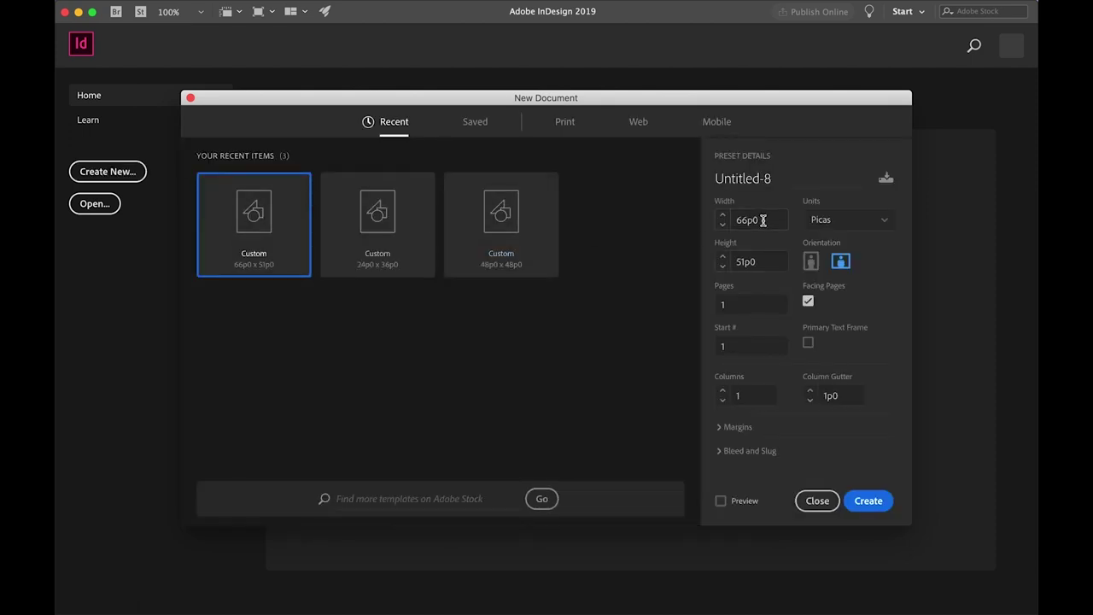
{"action": "left_click", "coordinate": [762, 221]}
{"action": "type", "text": "6"}
{"action": "key", "text": "Tab"}
{"action": "type", "text": "4"}
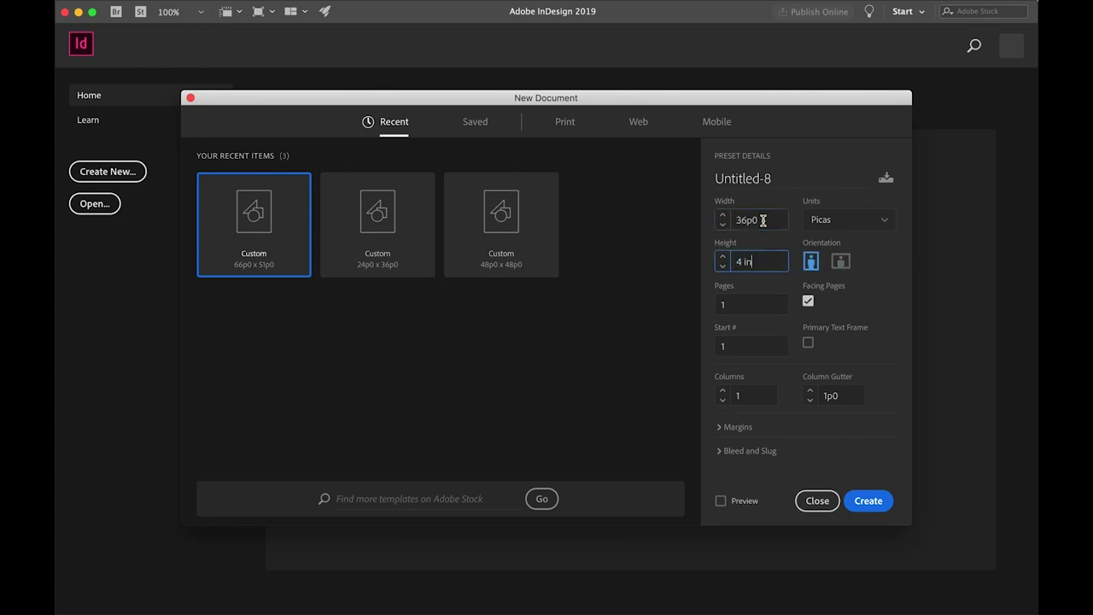
{"action": "type", "text": " in"}
{"action": "left_click", "coordinate": [839, 265]}
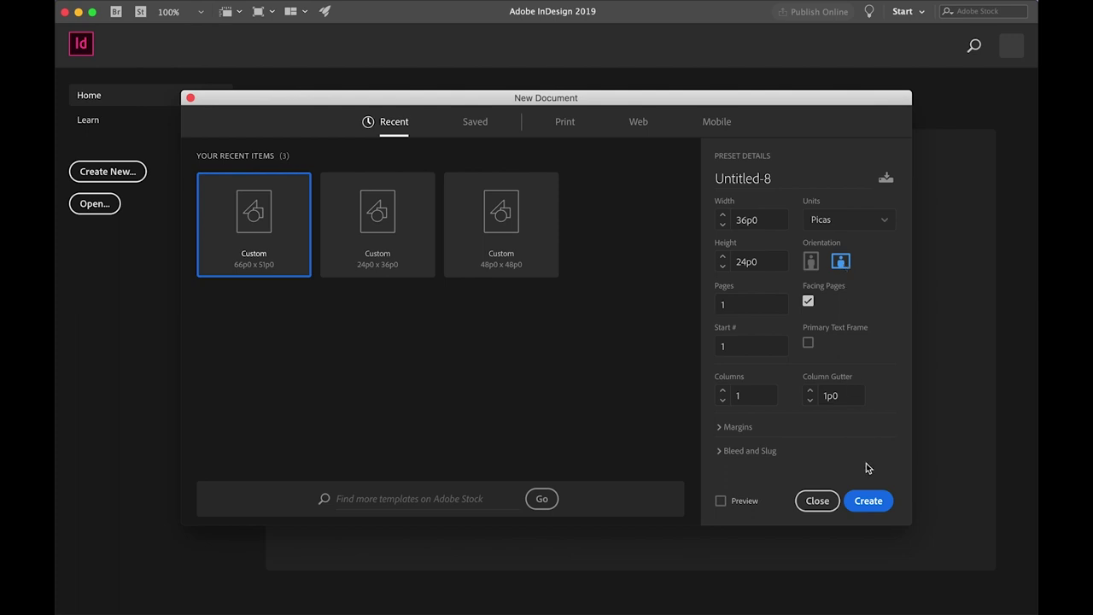
{"action": "left_click", "coordinate": [864, 502]}
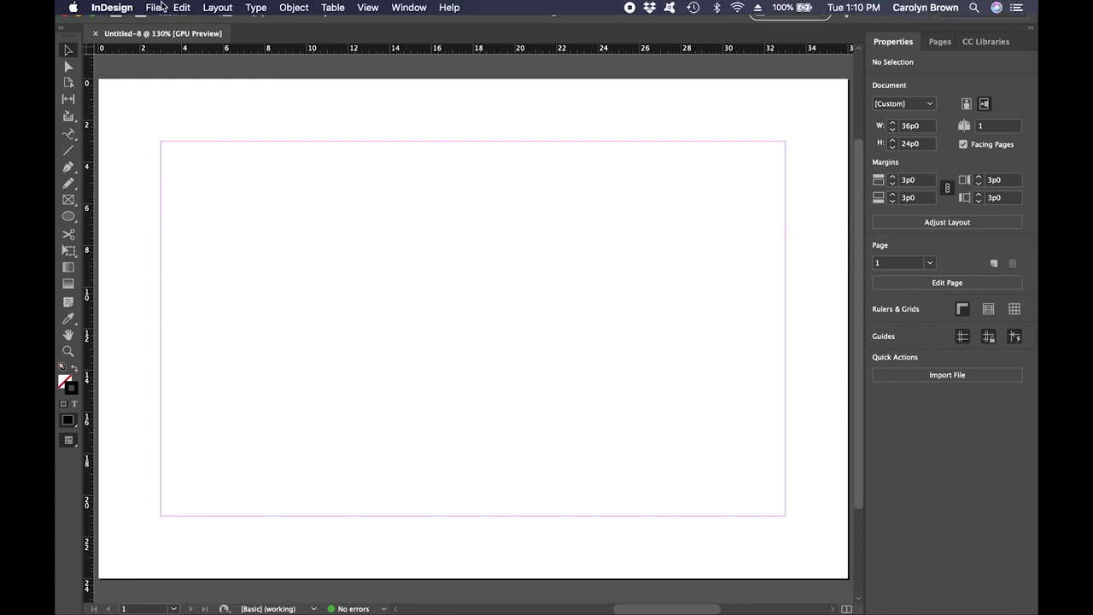
Step: Place 05_coffee.jpg with its upper-left corner on the page's upper-left corner
{"action": "left_click", "coordinate": [154, 8]}
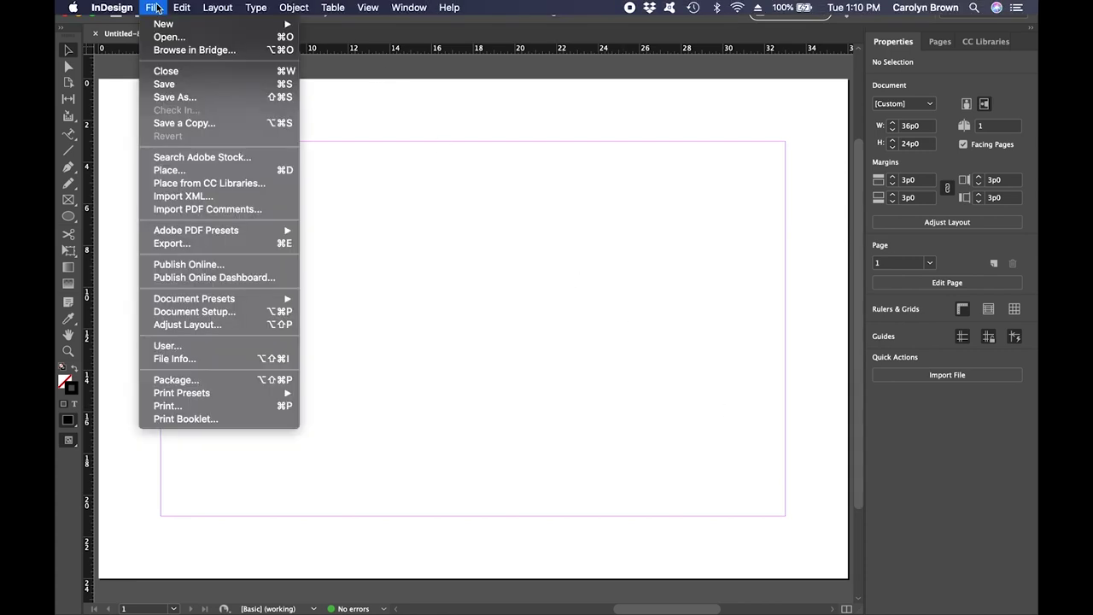
{"action": "left_click", "coordinate": [163, 171]}
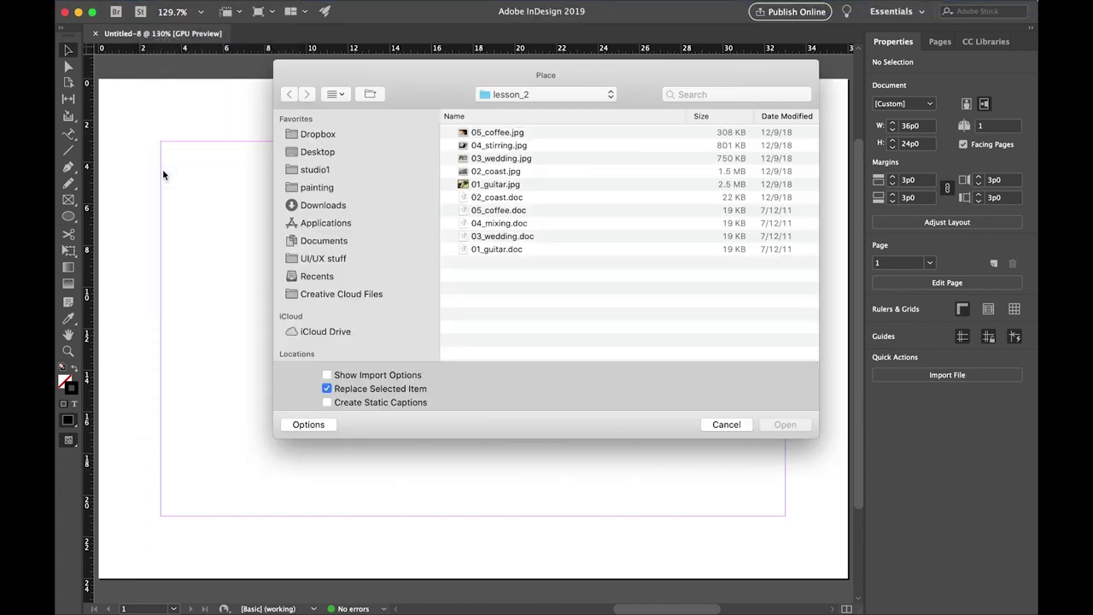
{"action": "double_click", "coordinate": [482, 137]}
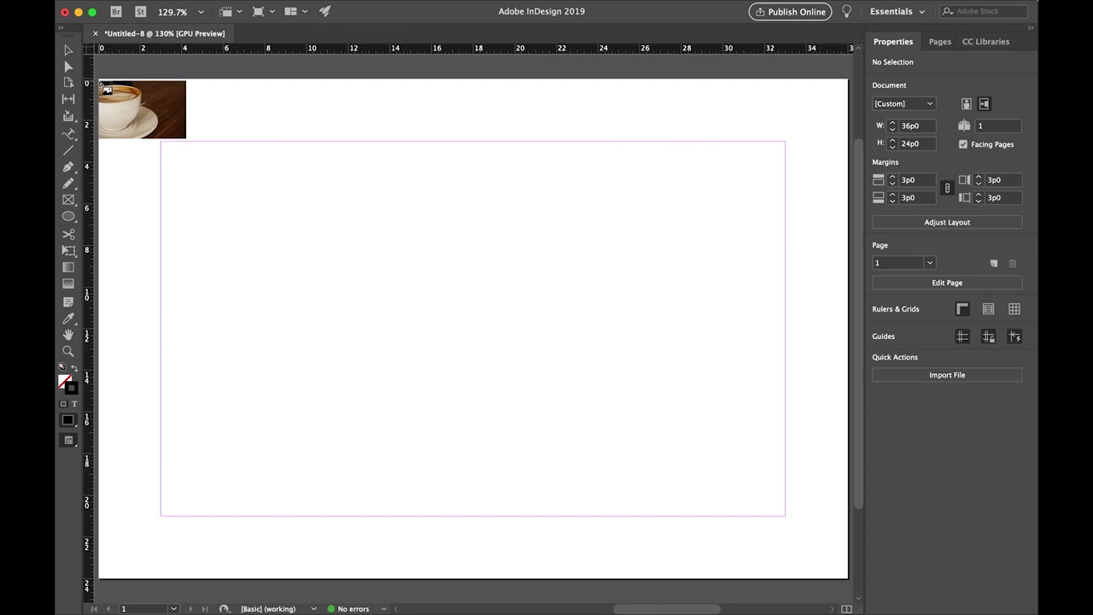
{"action": "left_click", "coordinate": [99, 81]}
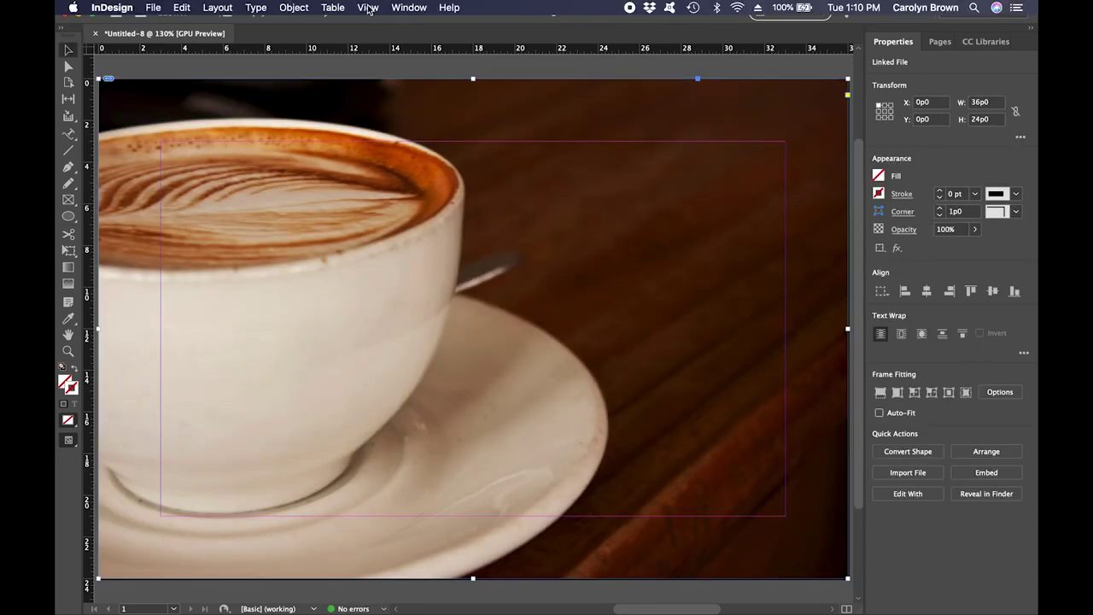
Step: Hide the layout guides on the coffee page and deselect the photo
{"action": "left_click", "coordinate": [368, 9]}
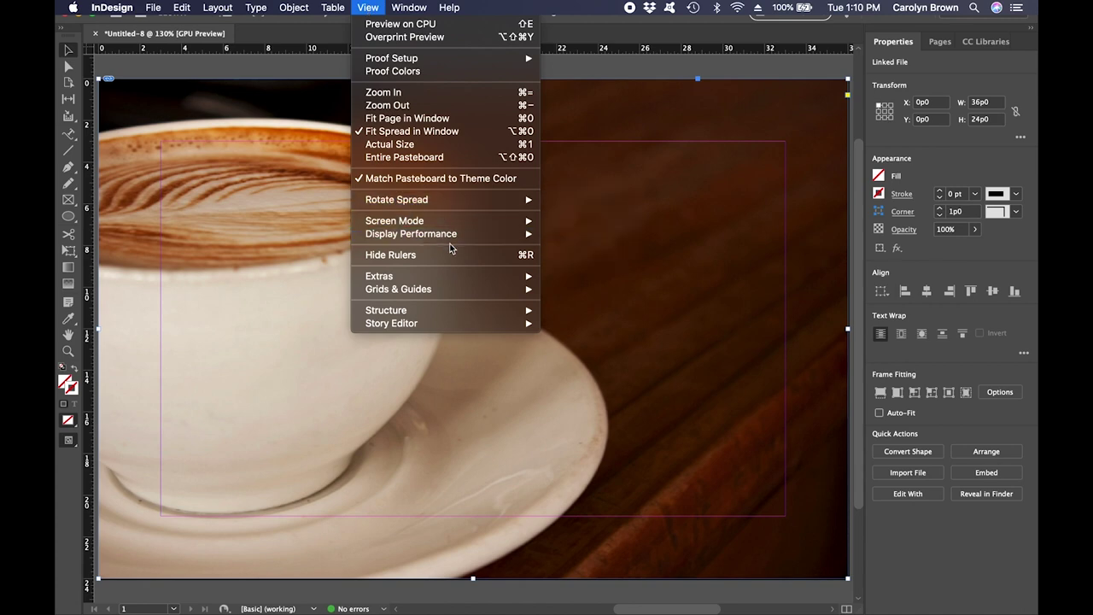
{"action": "mouse_move", "coordinate": [446, 292]}
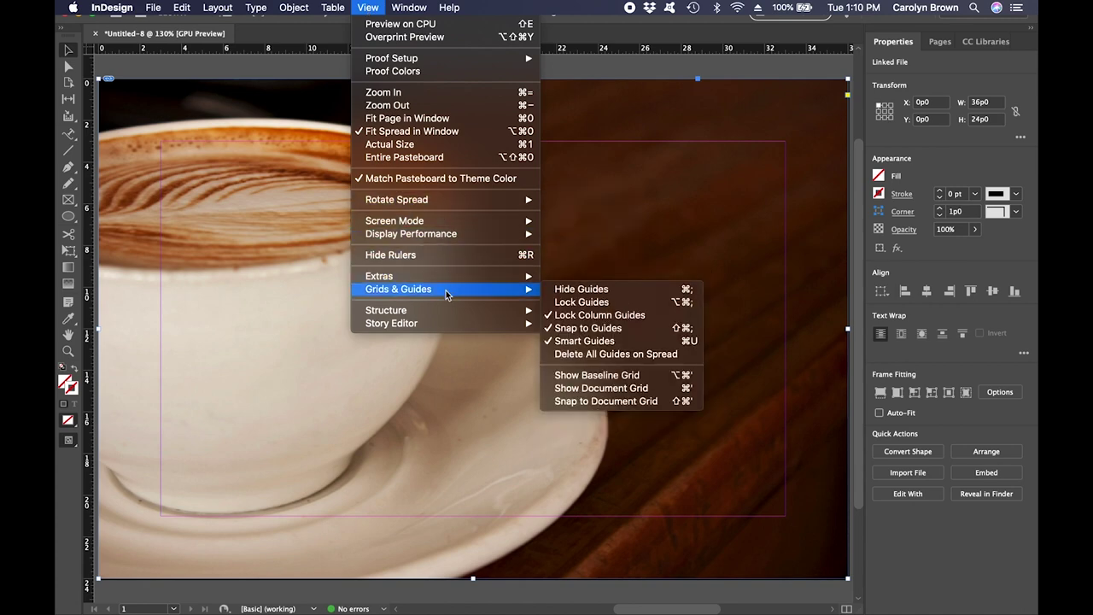
{"action": "left_click", "coordinate": [570, 289]}
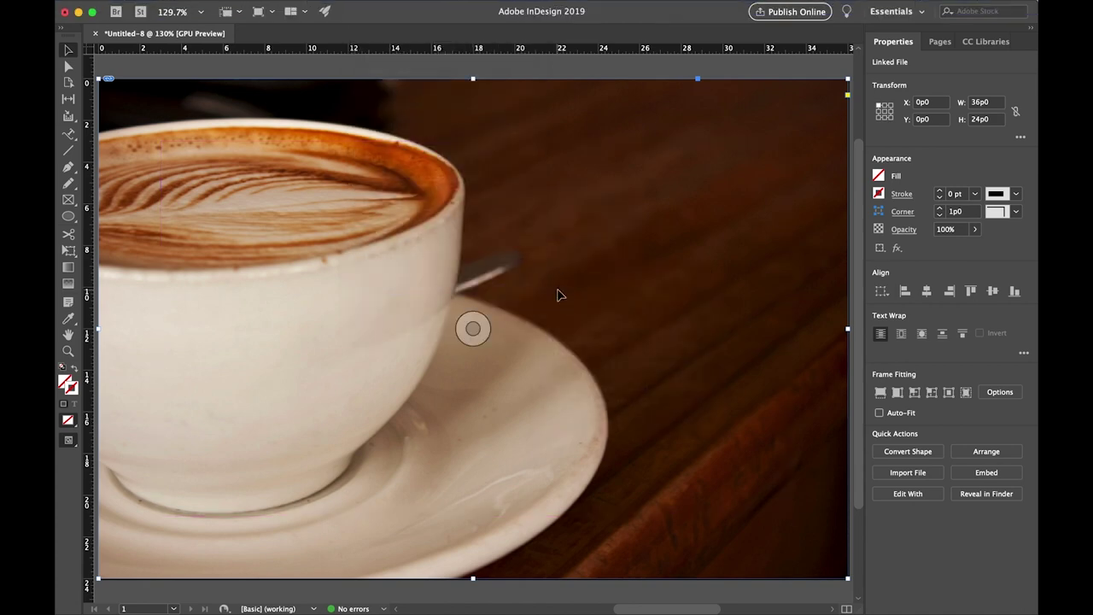
{"action": "left_click", "coordinate": [575, 75]}
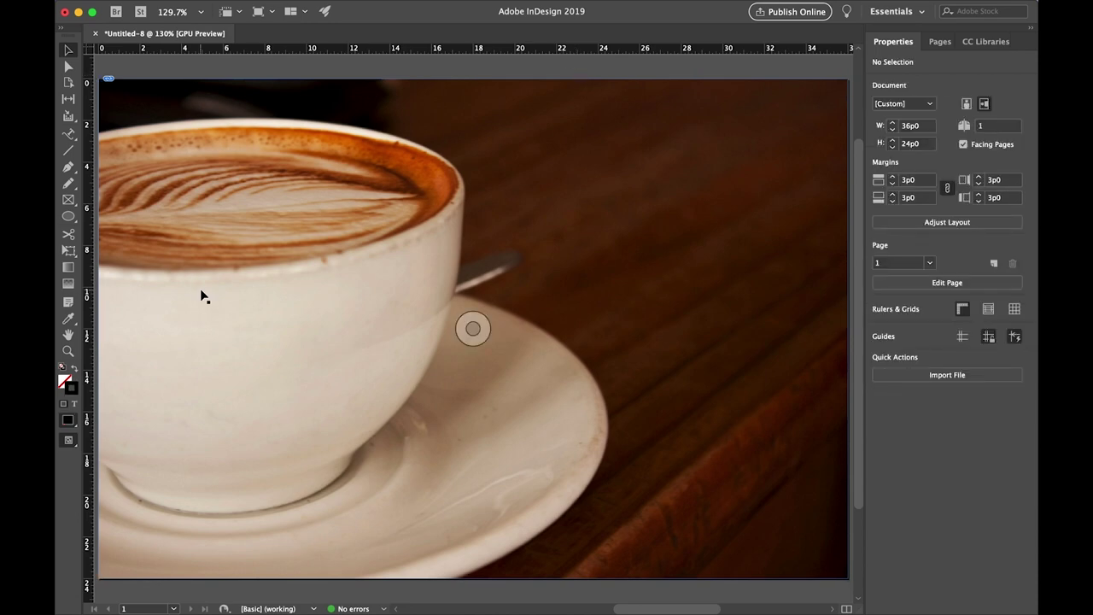
Step: Draw an open curved Pen path around the right side of the cup and saucer, from the page's top edge to its bottom edge
{"action": "left_click", "coordinate": [67, 169]}
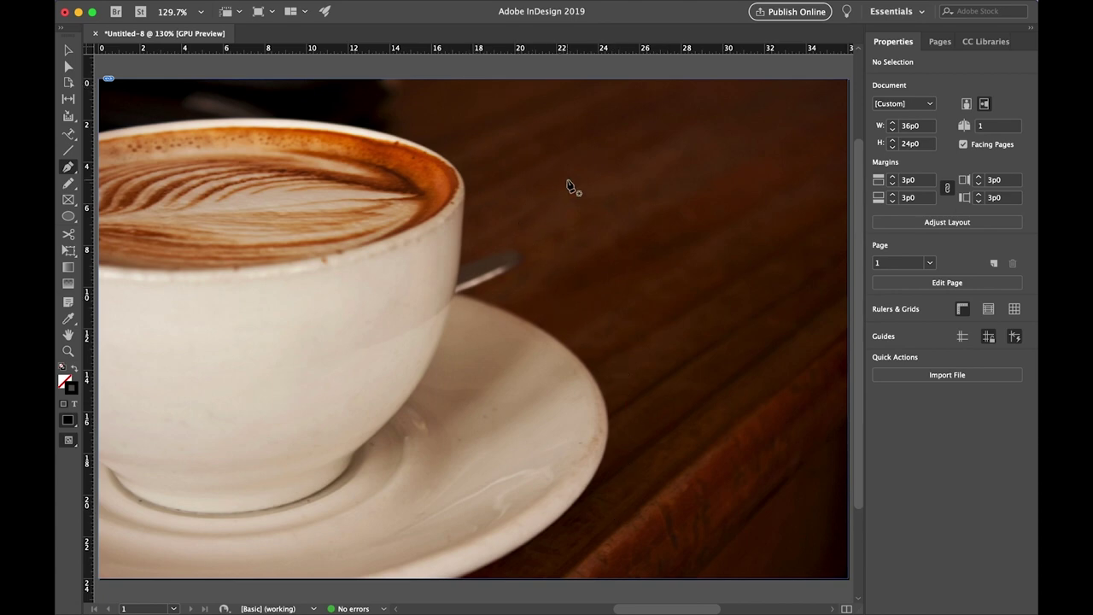
{"action": "left_click", "coordinate": [478, 83]}
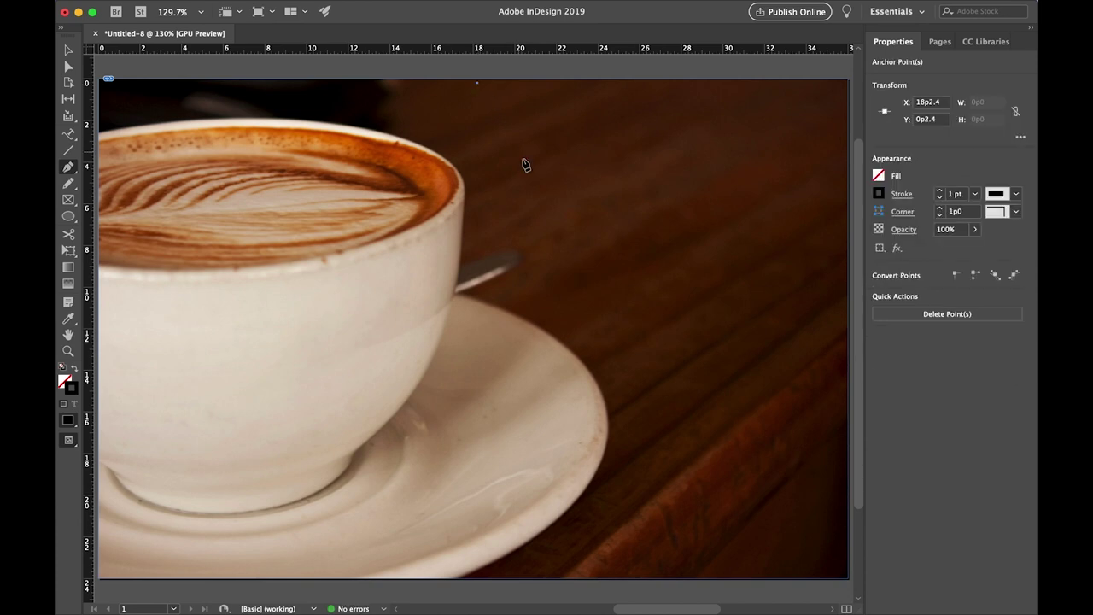
{"action": "left_click_drag", "start_coordinate": [532, 180], "coordinate": [533, 244]}
{"action": "left_click", "coordinate": [528, 271]}
{"action": "left_click", "coordinate": [649, 421]}
{"action": "left_click_drag", "start_coordinate": [649, 421], "coordinate": [625, 522]}
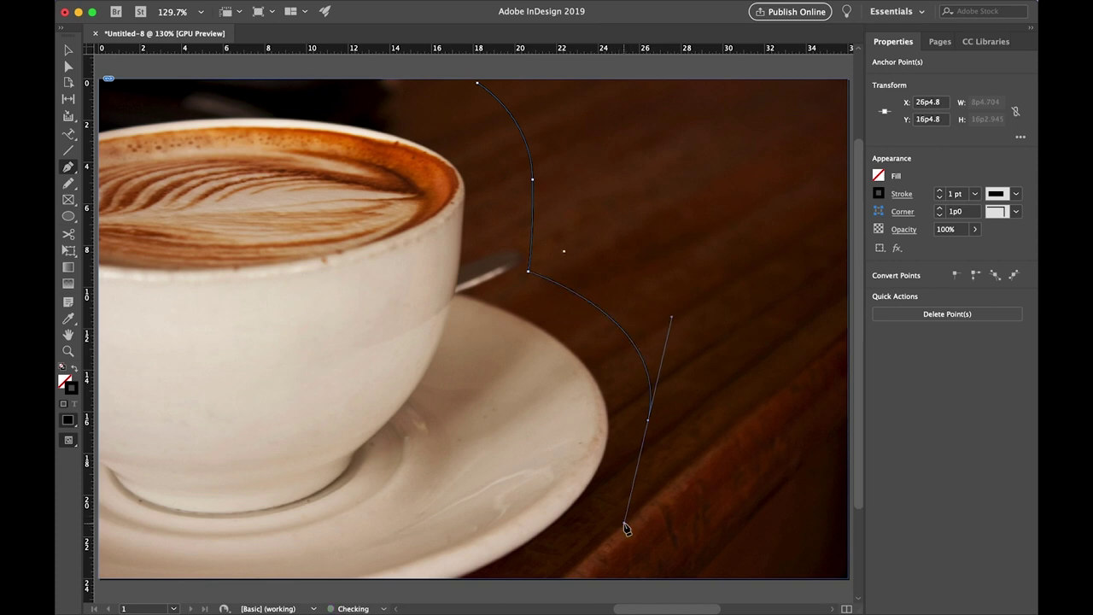
{"action": "left_click_drag", "start_coordinate": [547, 583], "coordinate": [520, 558]}
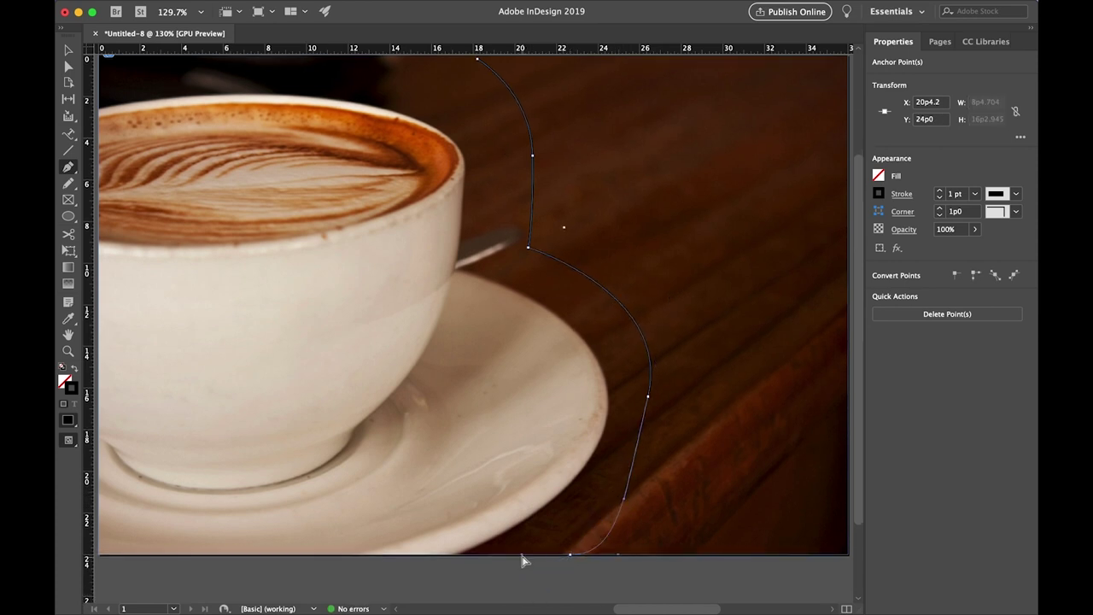
{"action": "key", "text": "v"}
{"action": "key", "text": "super+shift+a"}
{"action": "scroll", "coordinate": [504, 127], "scroll_direction": "up", "scroll_amount": 1}
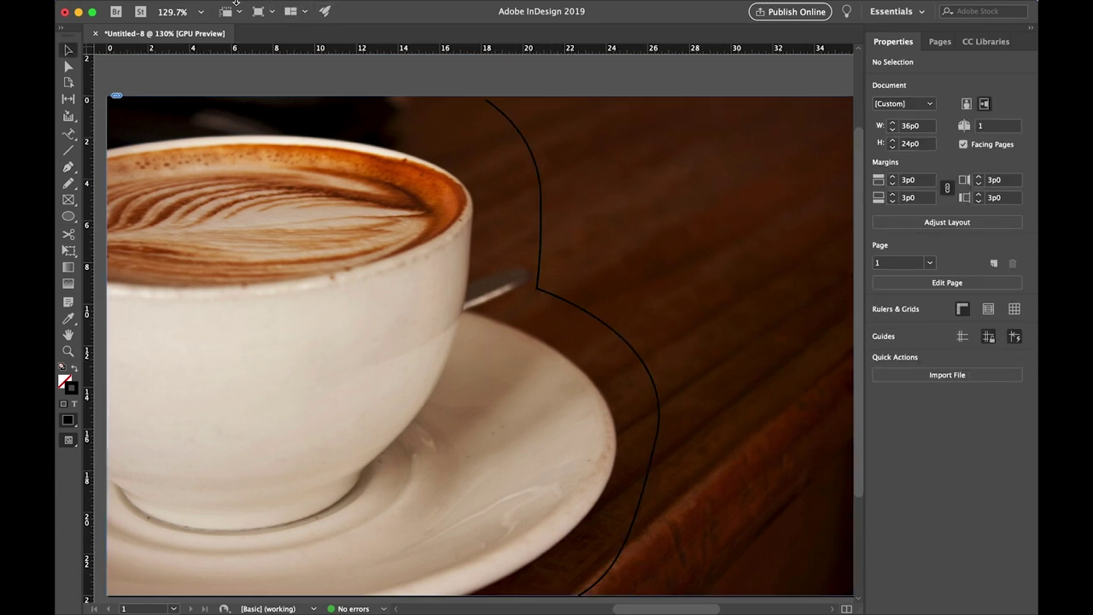
Step: Place the text of 05_coffee.doc over the dark wood beside the cup, starting near the upper end of the curved path
{"action": "mouse_move", "coordinate": [218, 4]}
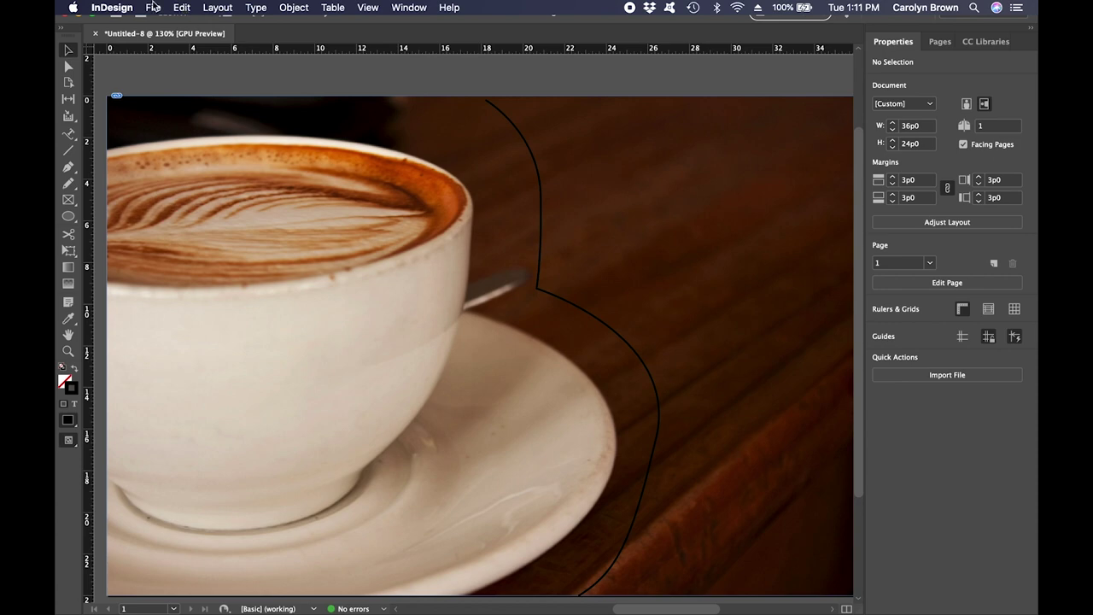
{"action": "left_click", "coordinate": [154, 8]}
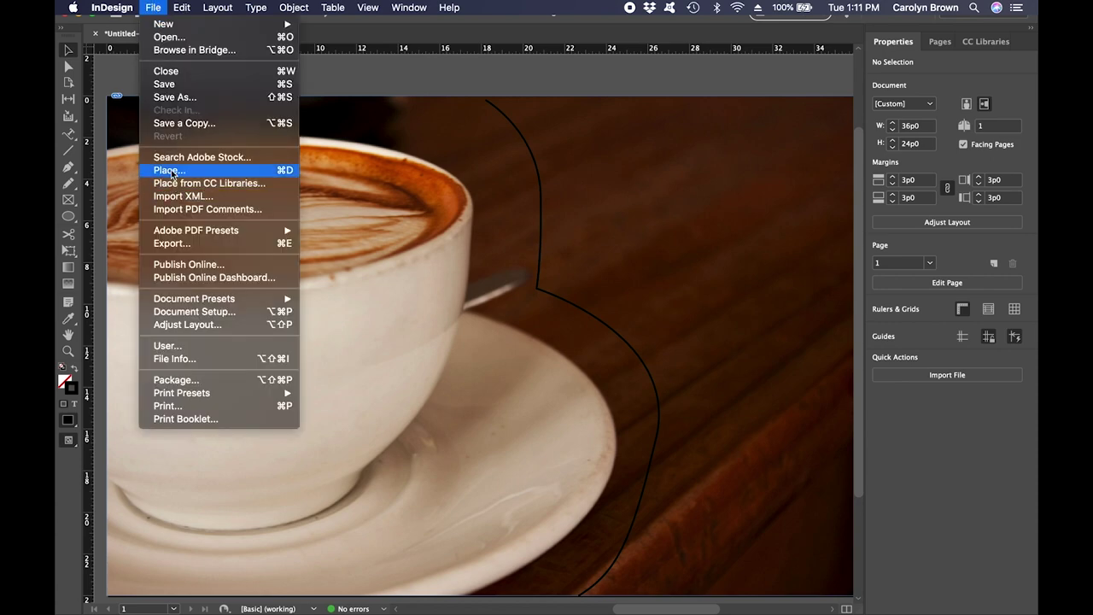
{"action": "left_click", "coordinate": [170, 170]}
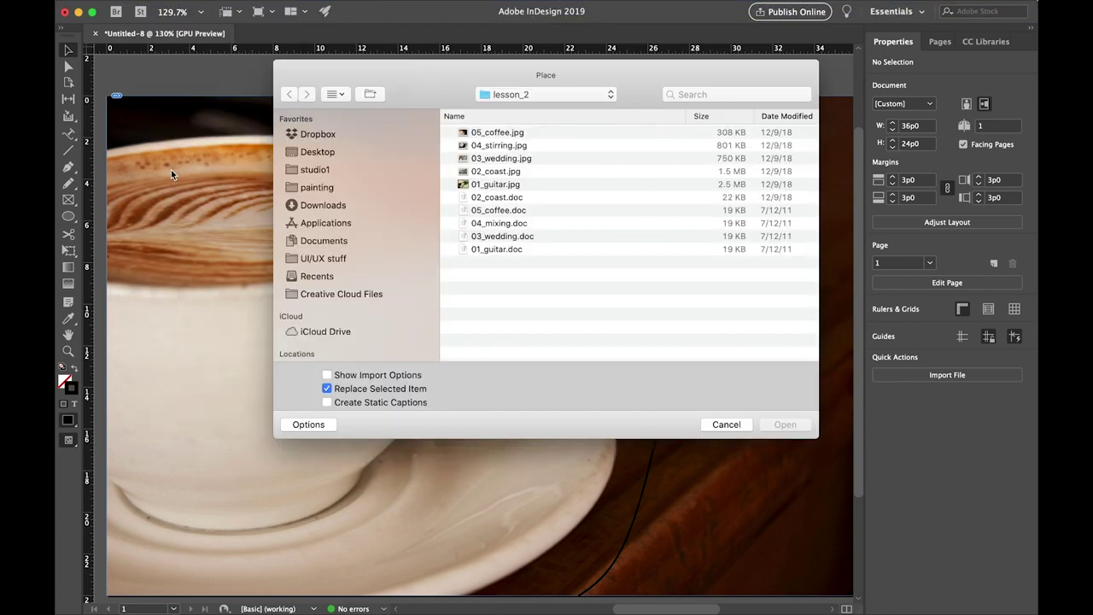
{"action": "left_click", "coordinate": [510, 214]}
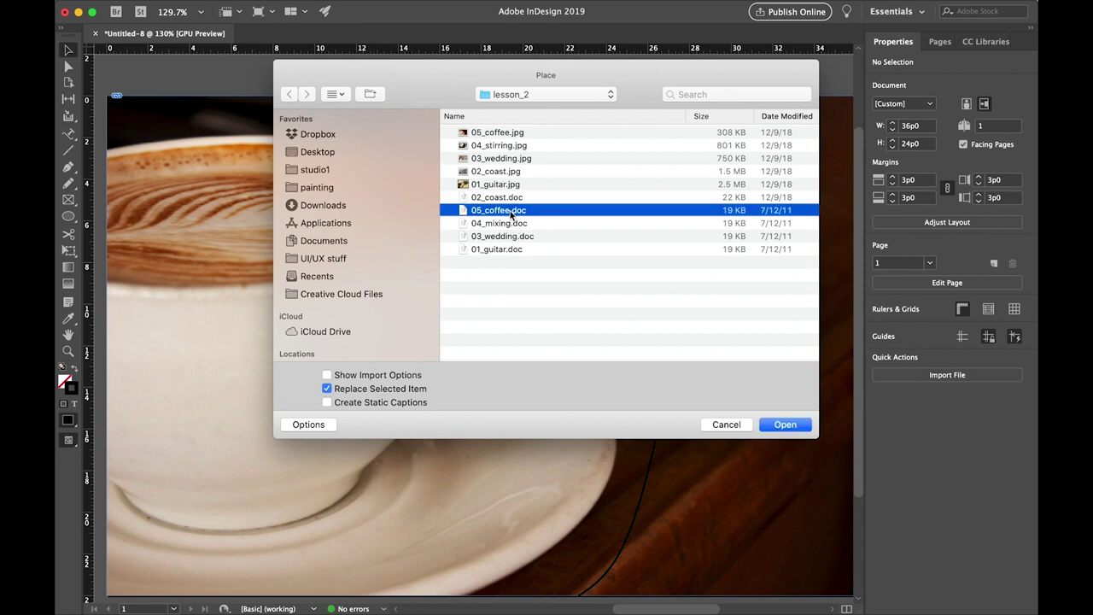
{"action": "left_click", "coordinate": [797, 426]}
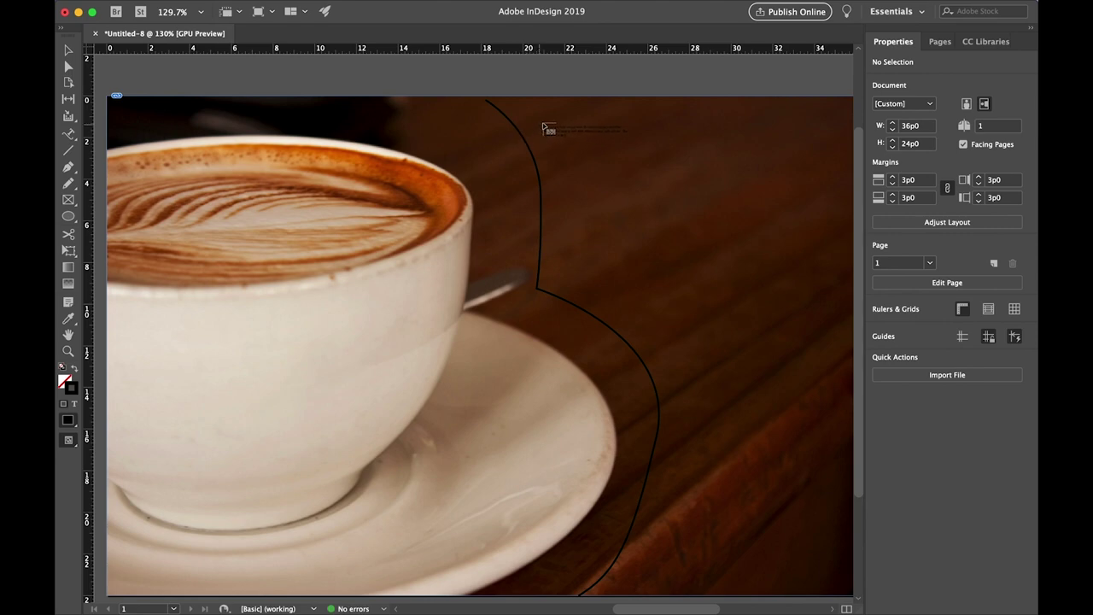
{"action": "left_click", "coordinate": [485, 130]}
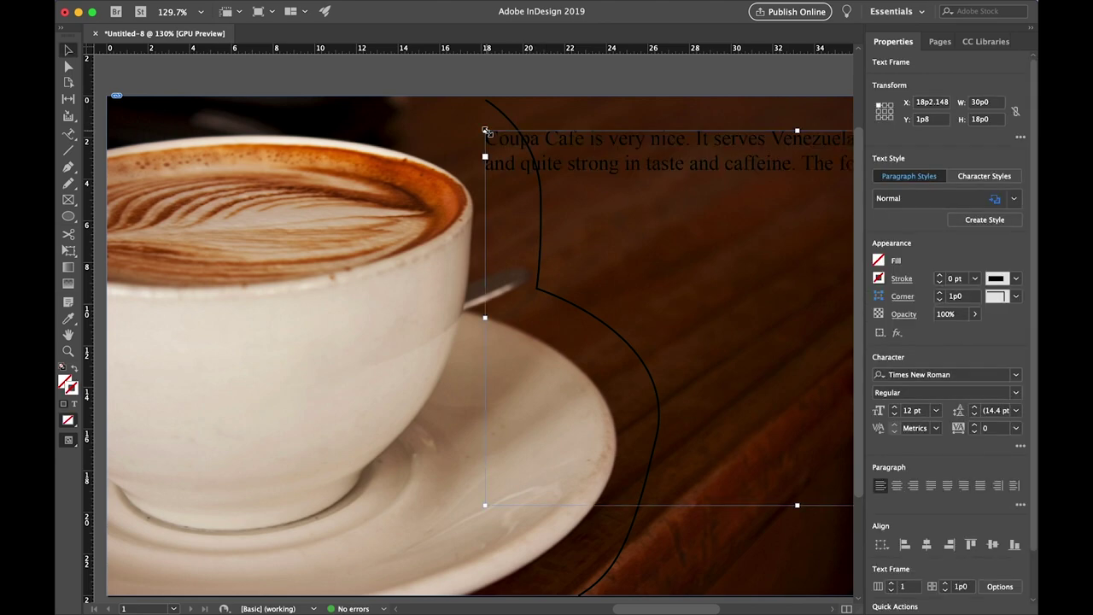
Step: Narrow the coffee text frame to about 16 picas wide so its right edge sits inside the page
{"action": "scroll", "coordinate": [486, 131], "scroll_direction": "right", "scroll_amount": 4}
{"action": "scroll", "coordinate": [486, 131], "scroll_direction": "down", "scroll_amount": 2}
{"action": "scroll", "coordinate": [486, 131], "scroll_direction": "up", "scroll_amount": 4}
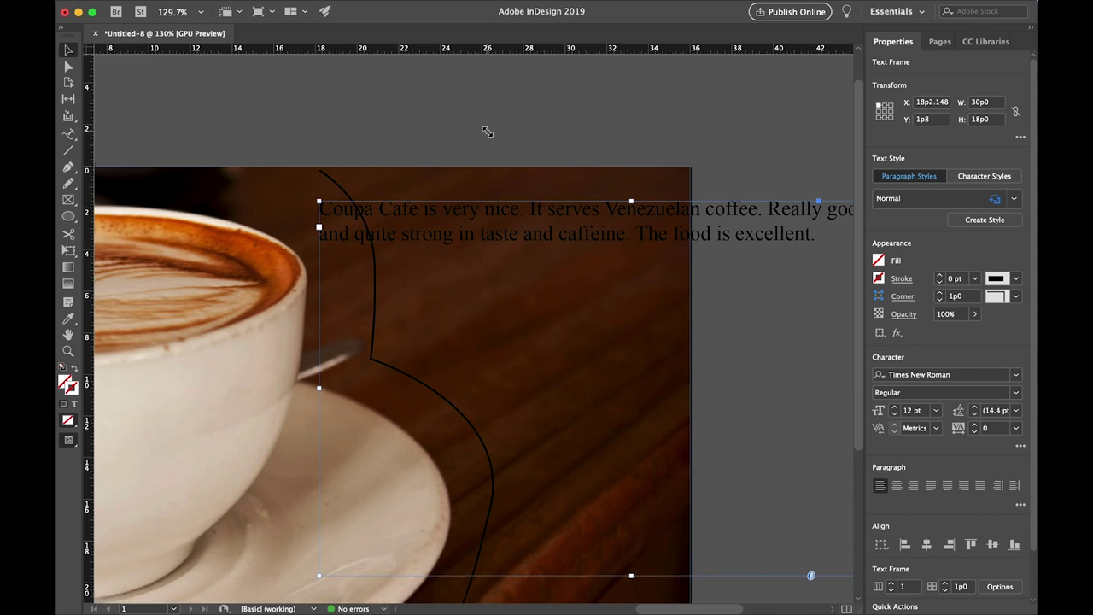
{"action": "scroll", "coordinate": [487, 132], "scroll_direction": "down", "scroll_amount": 3}
{"action": "scroll", "coordinate": [487, 131], "scroll_direction": "right", "scroll_amount": 1}
{"action": "key", "text": "super+minus"}
{"action": "scroll", "coordinate": [487, 132], "scroll_direction": "up", "scroll_amount": 2}
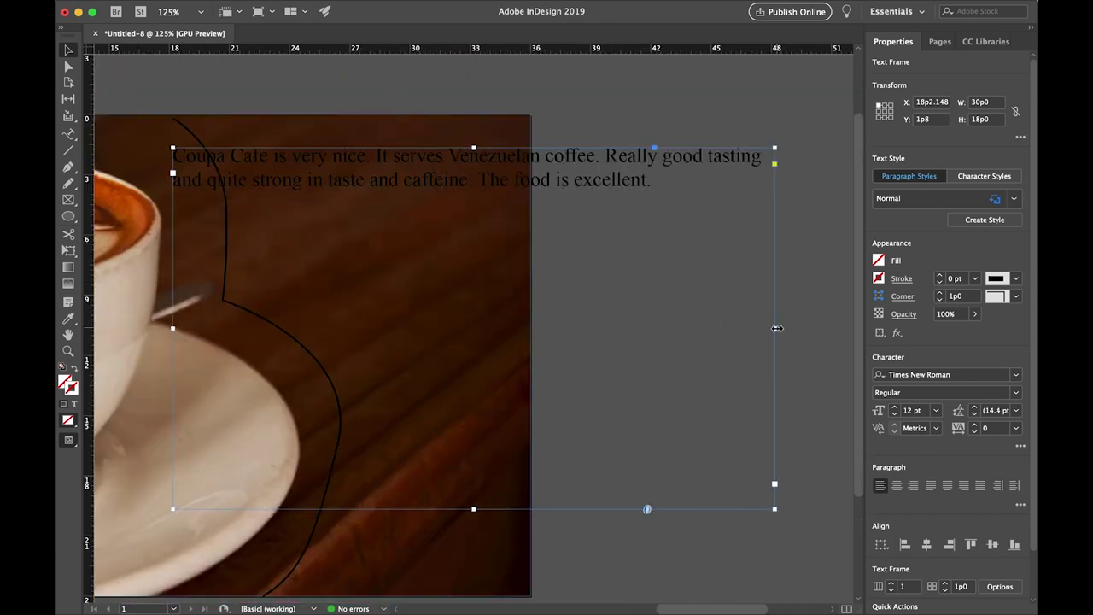
{"action": "left_click_drag", "start_coordinate": [775, 328], "coordinate": [493, 328]}
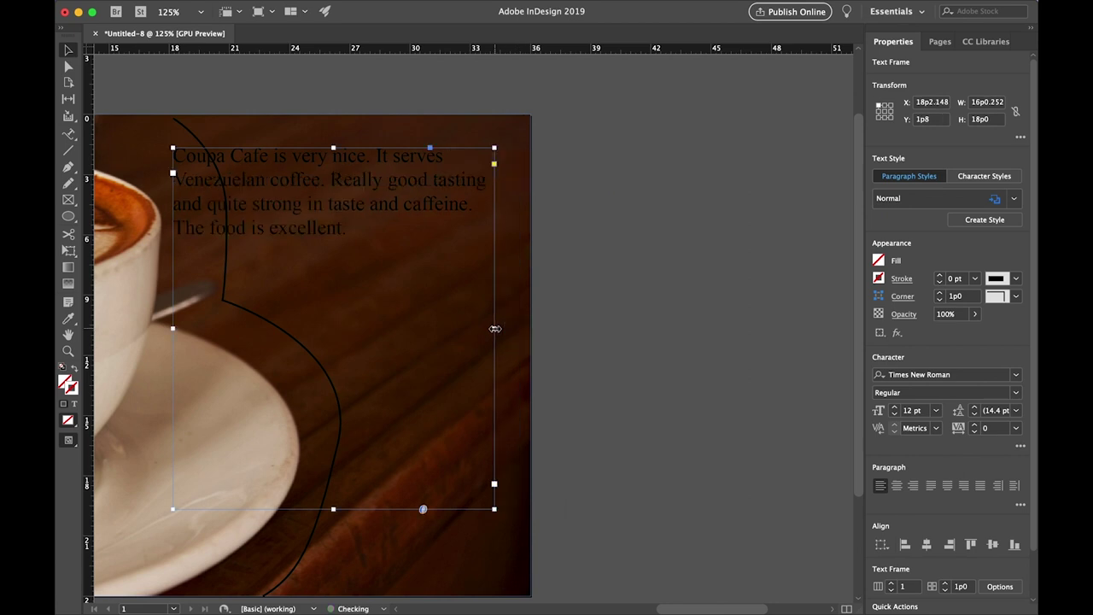
Step: Apply a text wrap around the object's shape to the curved path beside the cup and saucer
{"action": "scroll", "coordinate": [576, 334], "scroll_direction": "left", "scroll_amount": 5}
{"action": "scroll", "coordinate": [576, 334], "scroll_direction": "up", "scroll_amount": 2}
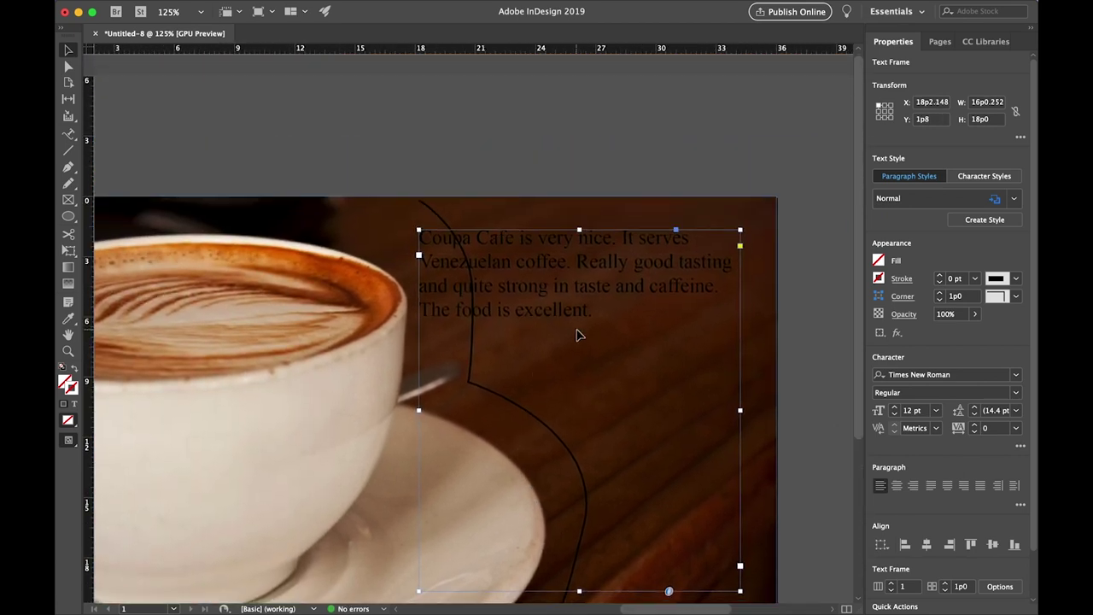
{"action": "scroll", "coordinate": [577, 335], "scroll_direction": "down", "scroll_amount": 2}
{"action": "scroll", "coordinate": [576, 335], "scroll_direction": "up", "scroll_amount": 1}
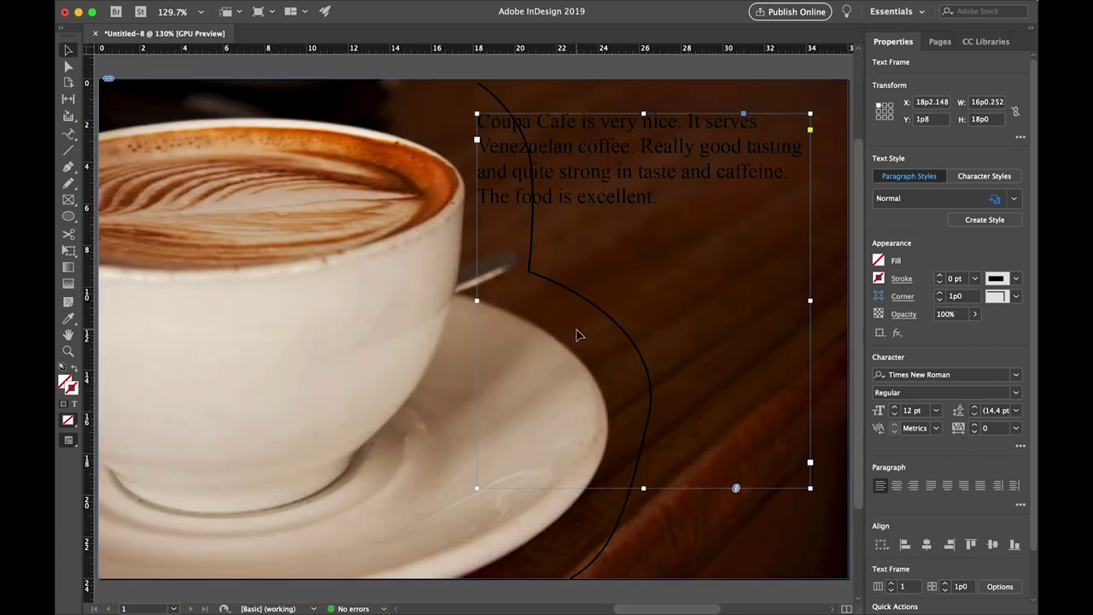
{"action": "left_click", "coordinate": [494, 98]}
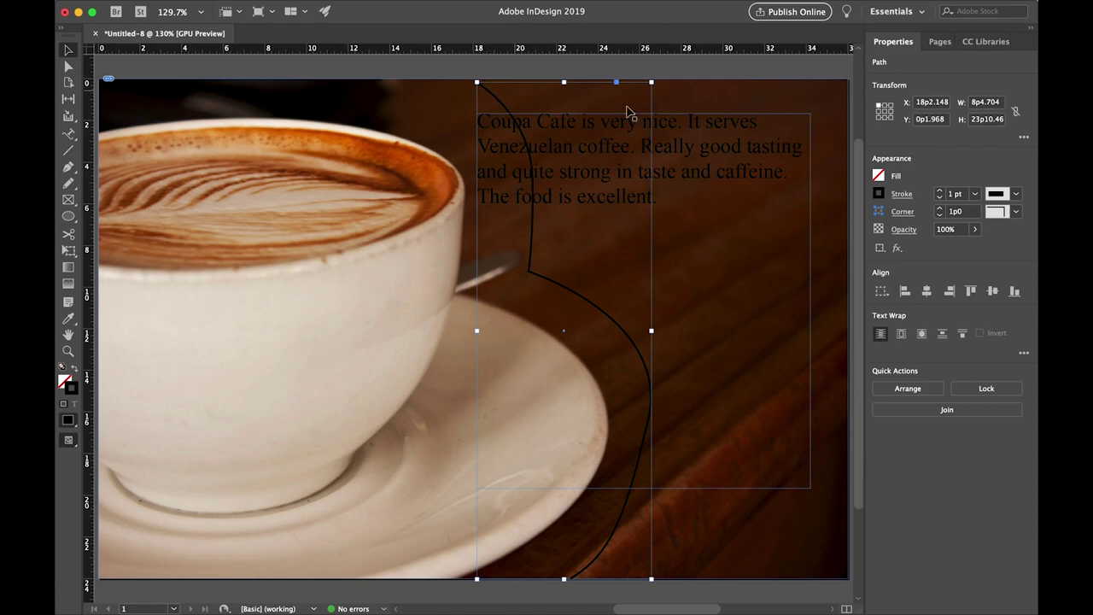
{"action": "left_click", "coordinate": [922, 334]}
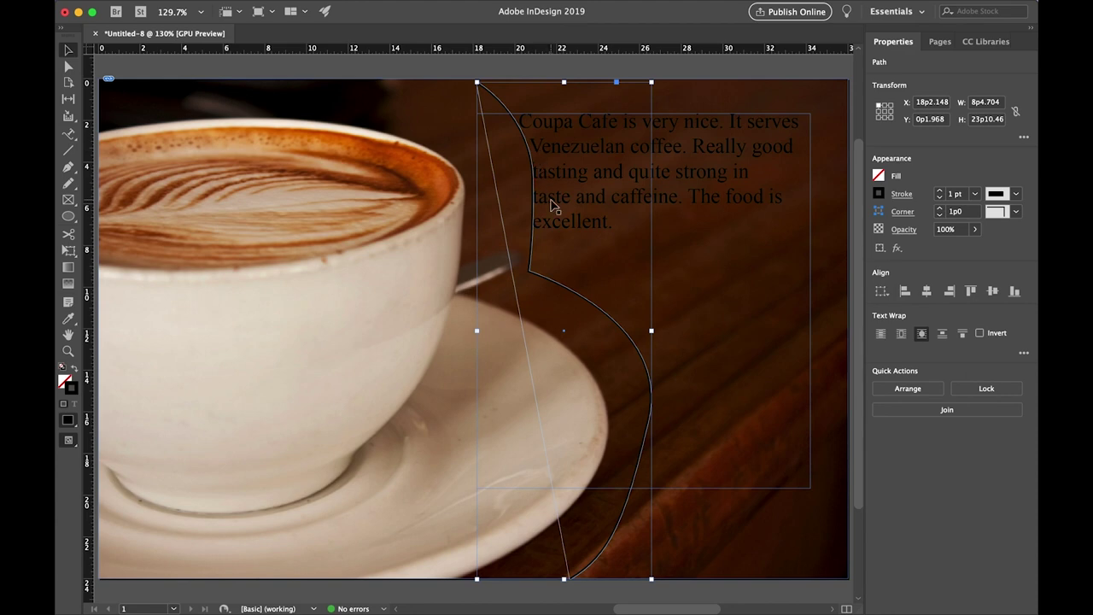
Step: Enlarge all the text in the coffee text frame to 18 pt
{"action": "left_click", "coordinate": [694, 180]}
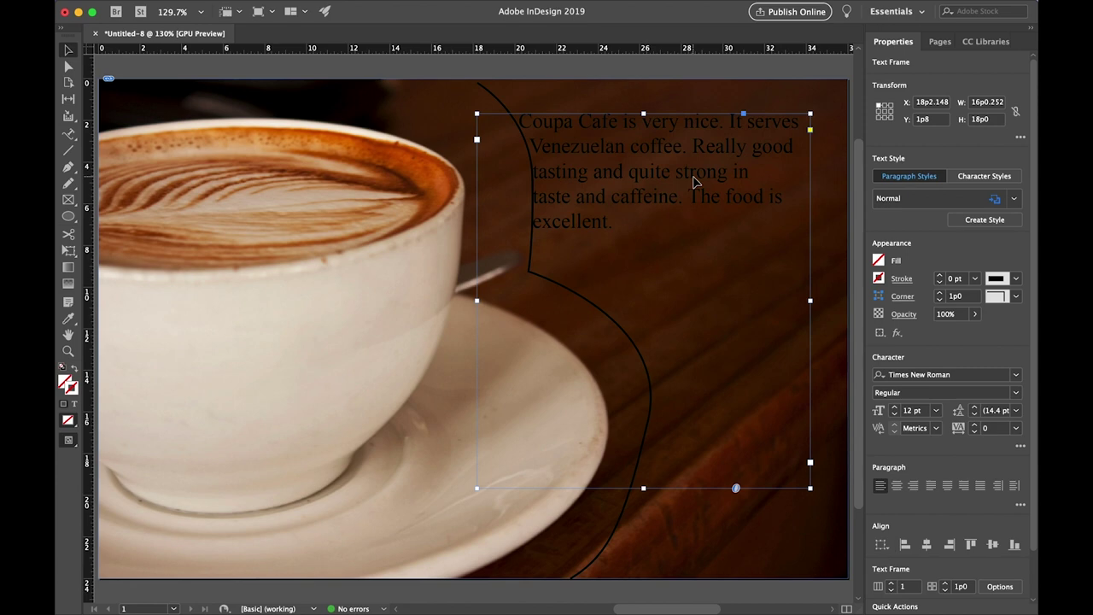
{"action": "key", "text": "super+shift+period"}
{"action": "key", "text": "super+shift+period"}
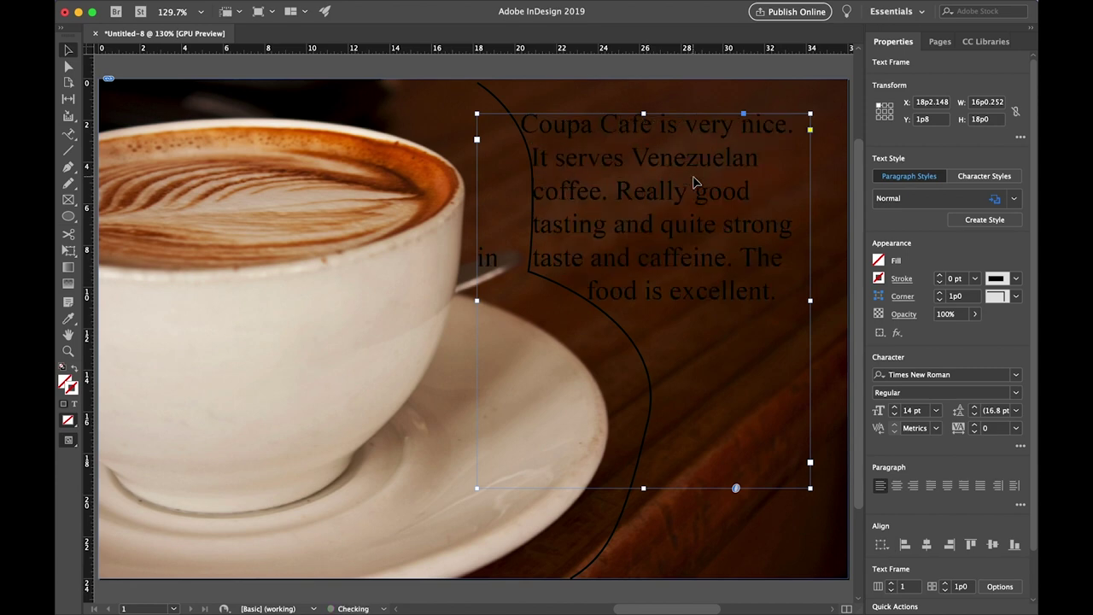
{"action": "key", "text": "super+shift+period"}
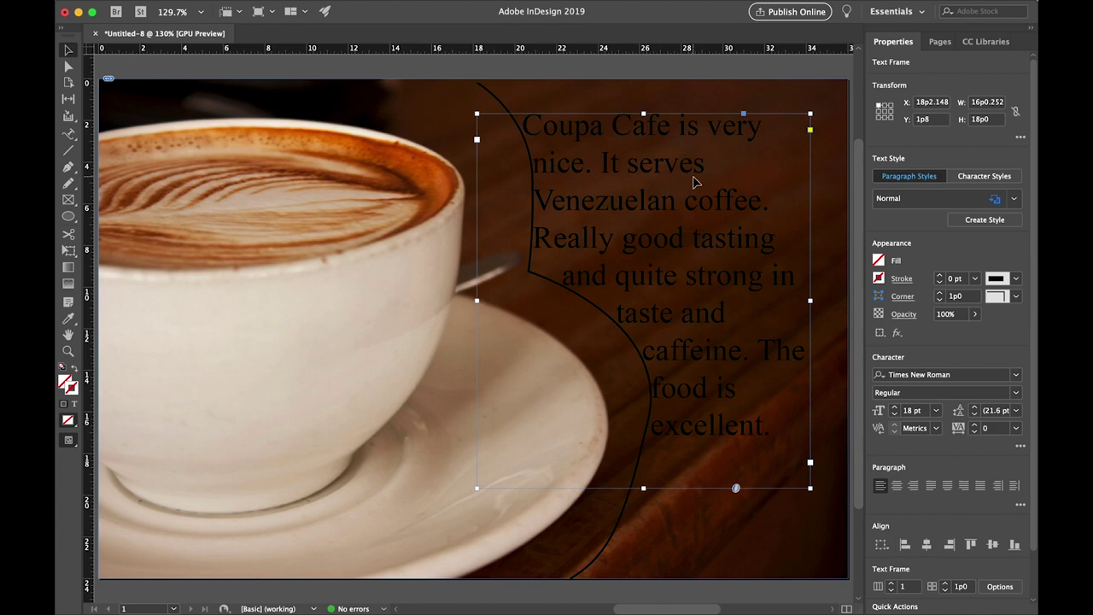
Step: Color the coffee text with a light tan sampled from the latte foam using the Eyedropper, and deselect the frame
{"action": "scroll", "coordinate": [690, 195], "scroll_direction": "right", "scroll_amount": 2}
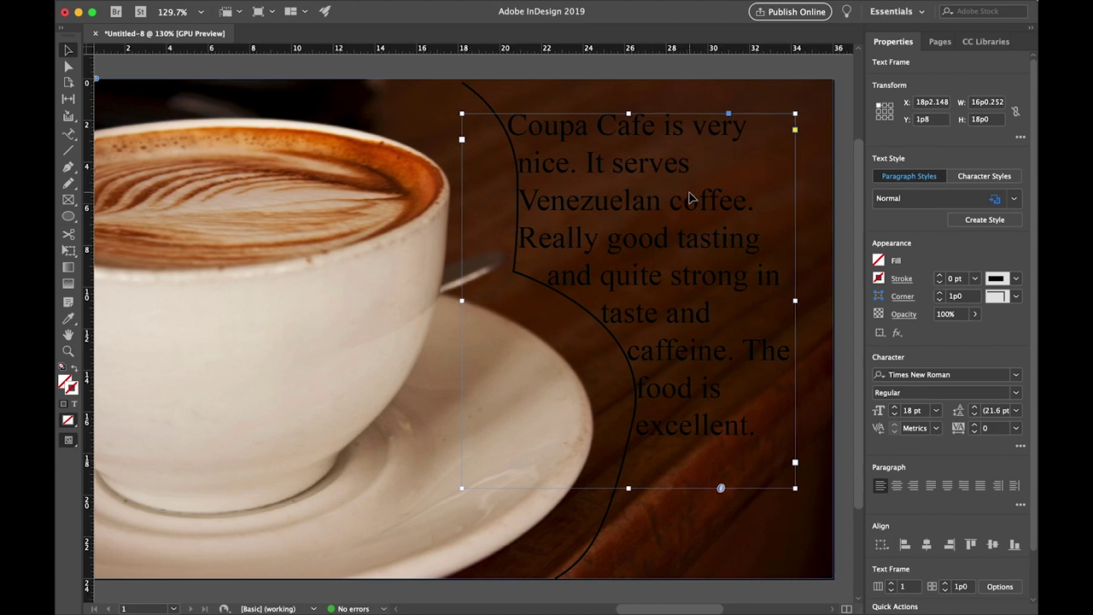
{"action": "key", "text": "i"}
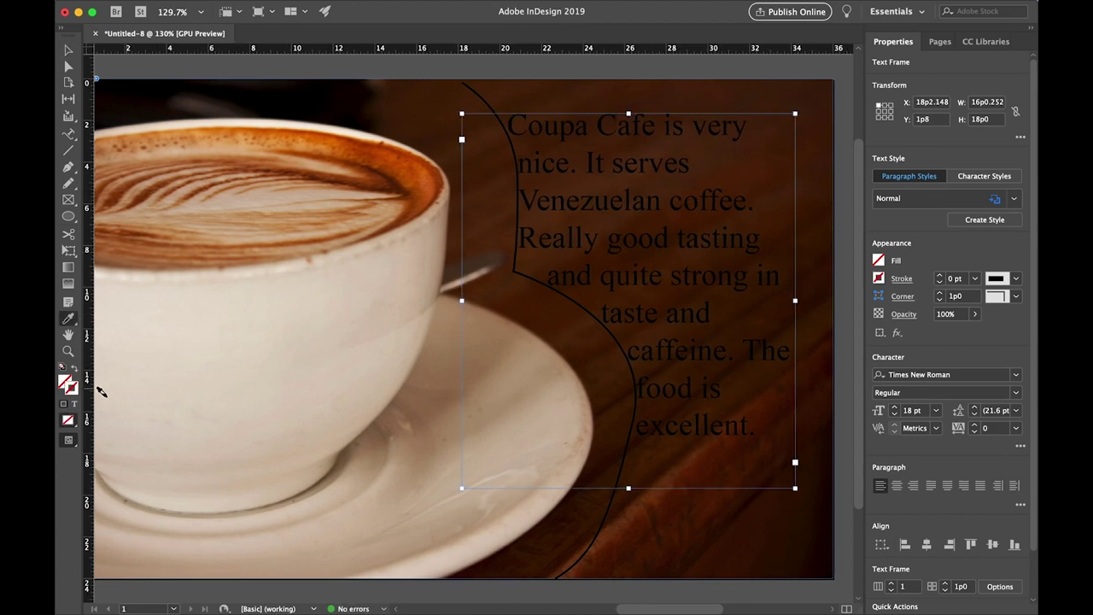
{"action": "left_click", "coordinate": [74, 405]}
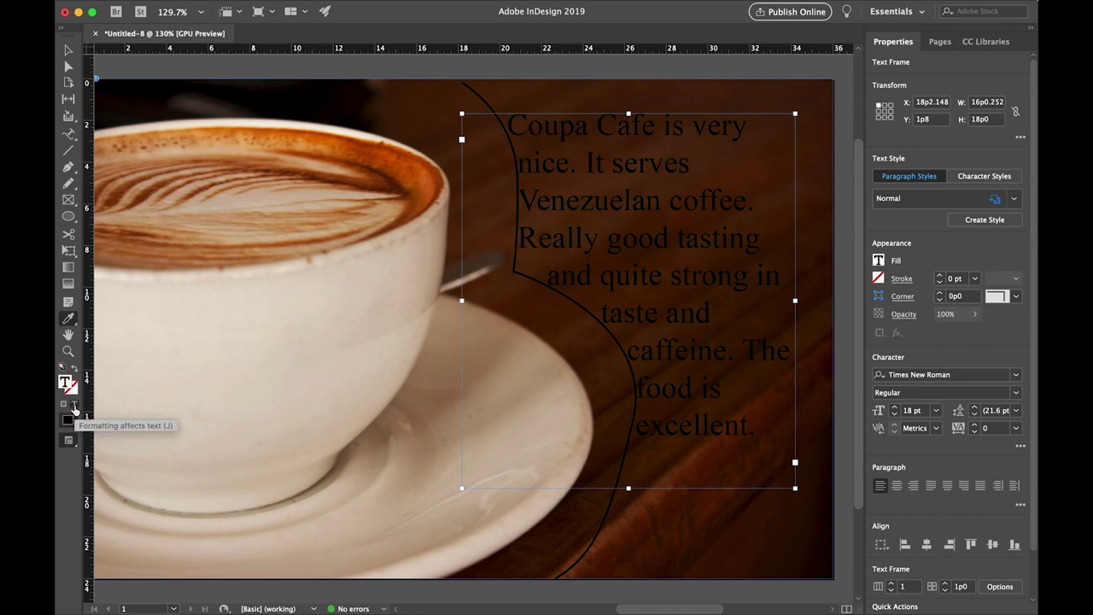
{"action": "left_click", "coordinate": [319, 184]}
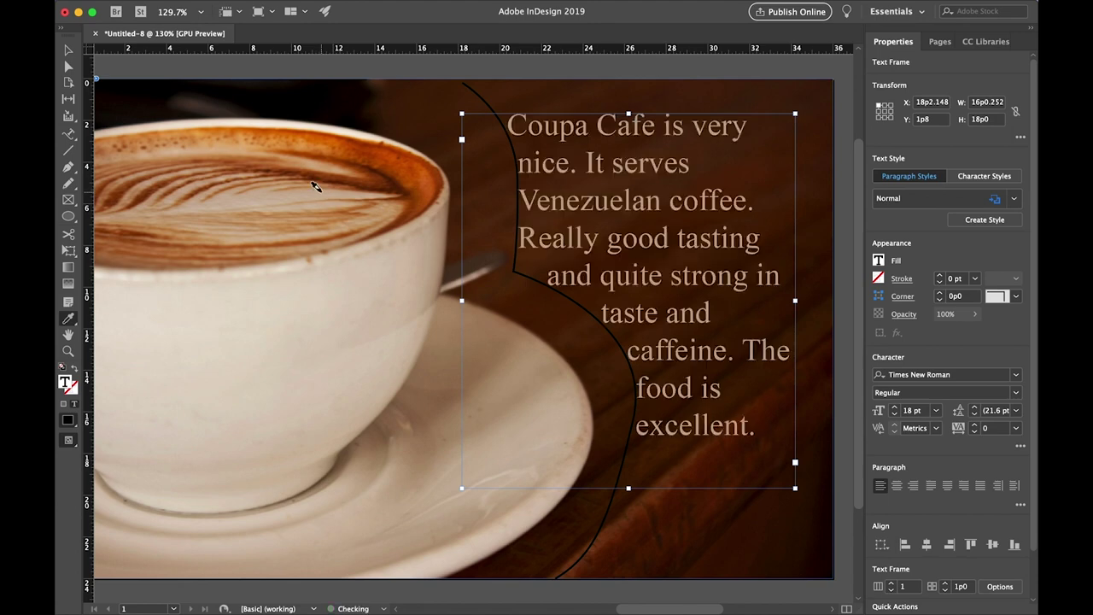
{"action": "key", "text": "v"}
{"action": "left_click", "coordinate": [180, 70]}
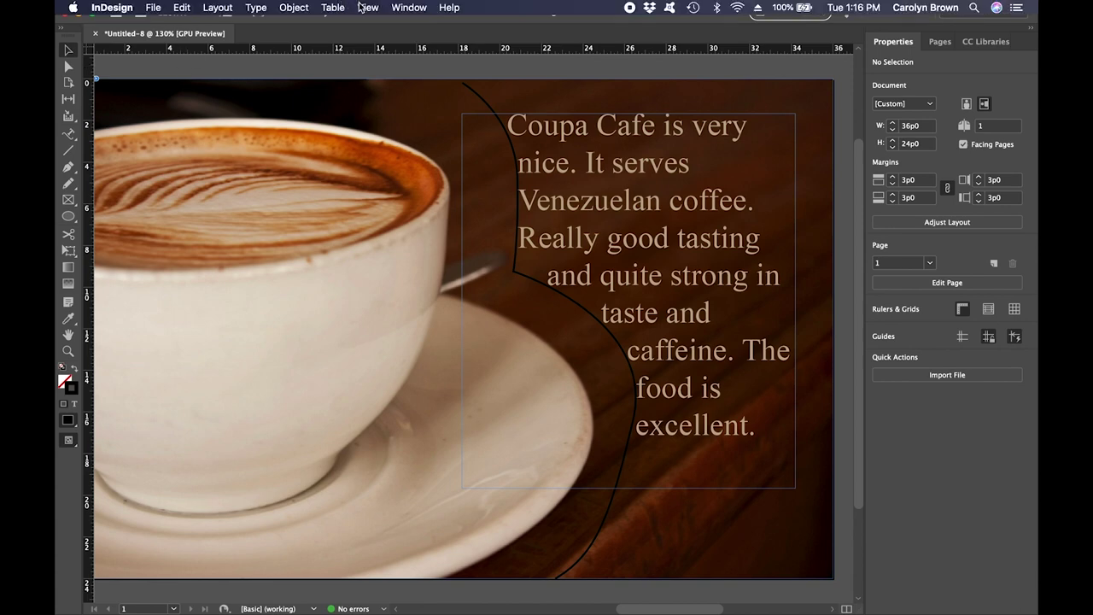
Step: Hide the frame edges on the coffee page
{"action": "left_click", "coordinate": [362, 7]}
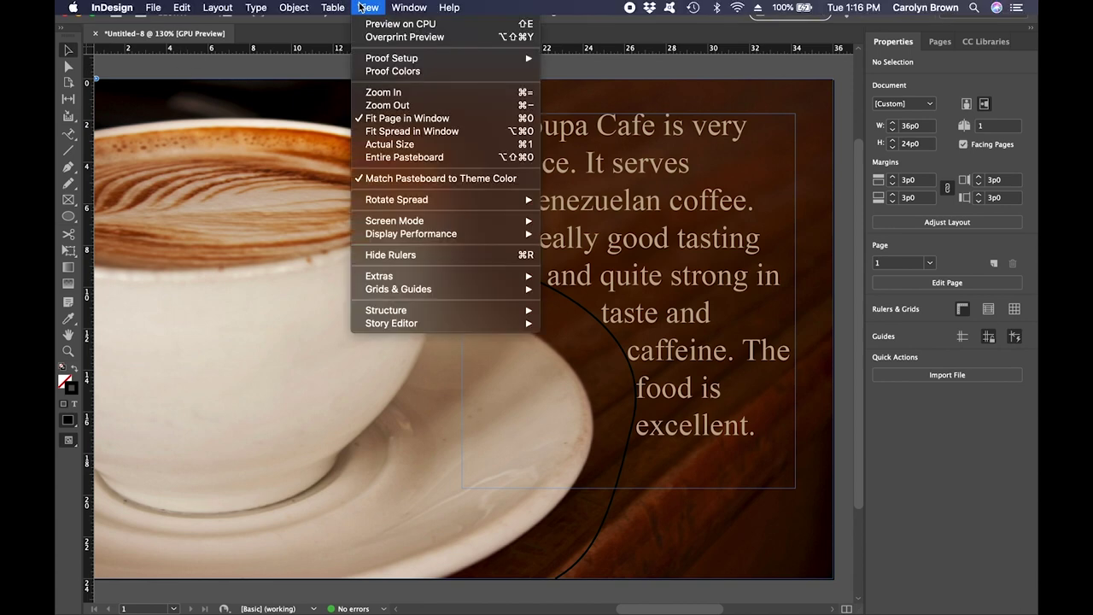
{"action": "mouse_move", "coordinate": [513, 276]}
{"action": "left_click", "coordinate": [572, 277]}
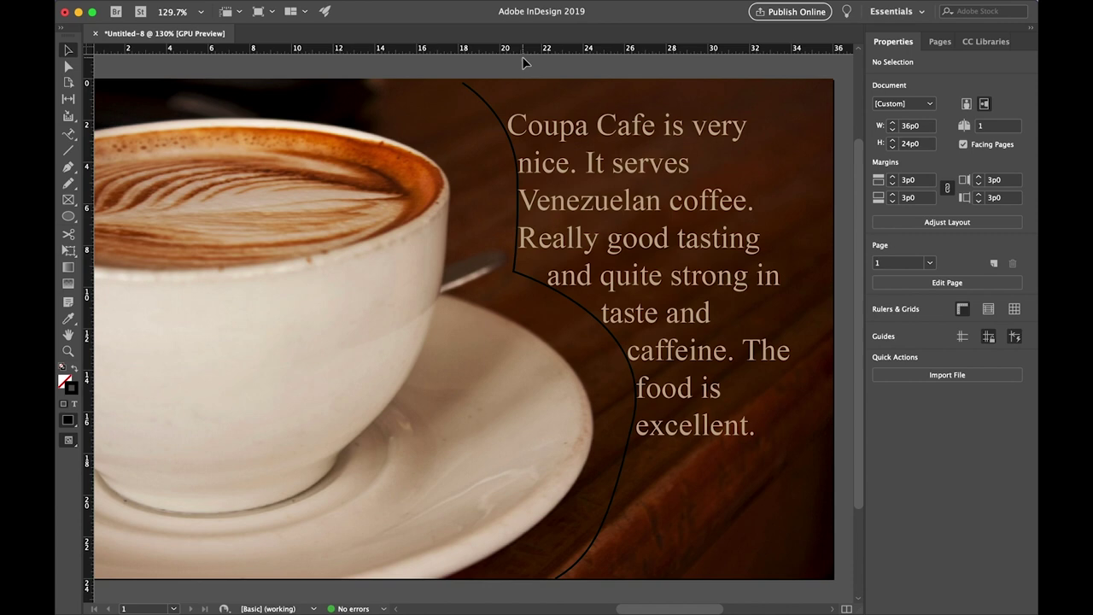
Step: Set the stroke of the curved wrap path to None and deselect it
{"action": "left_click", "coordinate": [476, 96]}
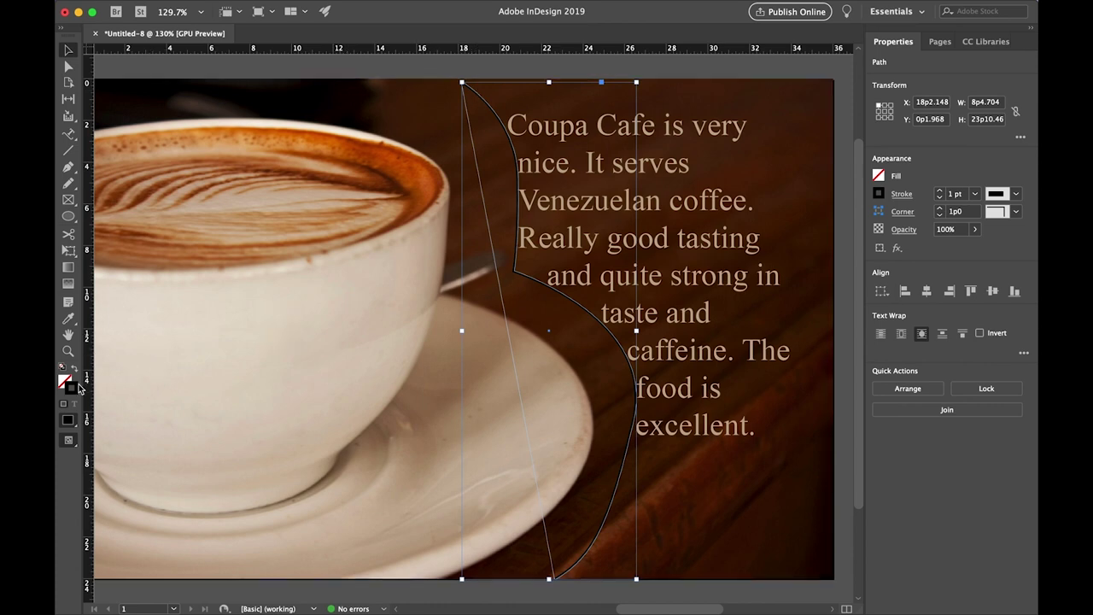
{"action": "left_click", "coordinate": [68, 425]}
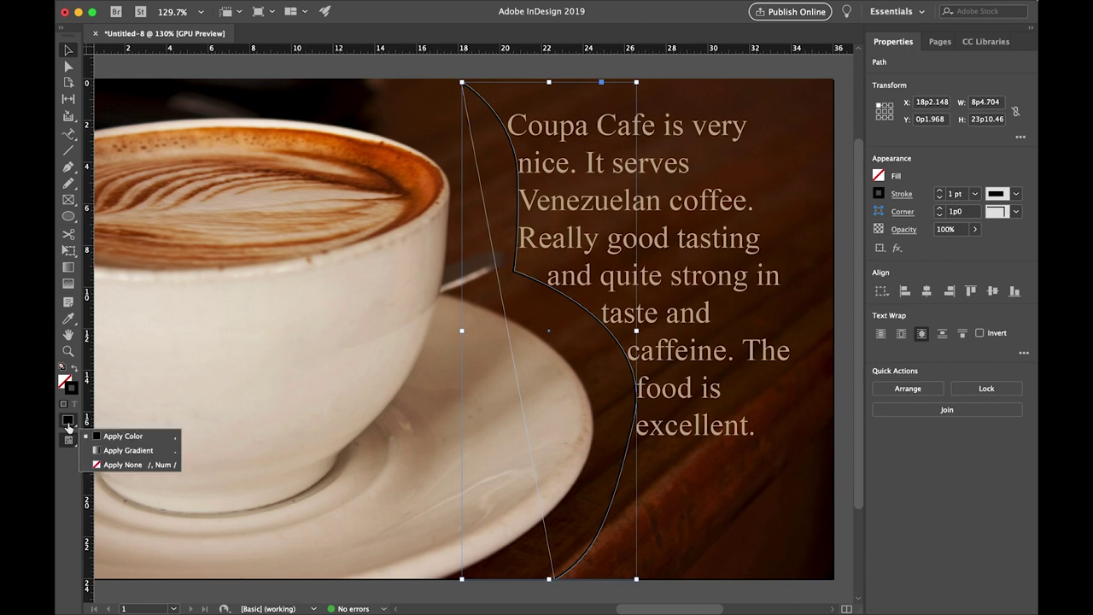
{"action": "left_click", "coordinate": [128, 465]}
{"action": "left_click", "coordinate": [338, 73]}
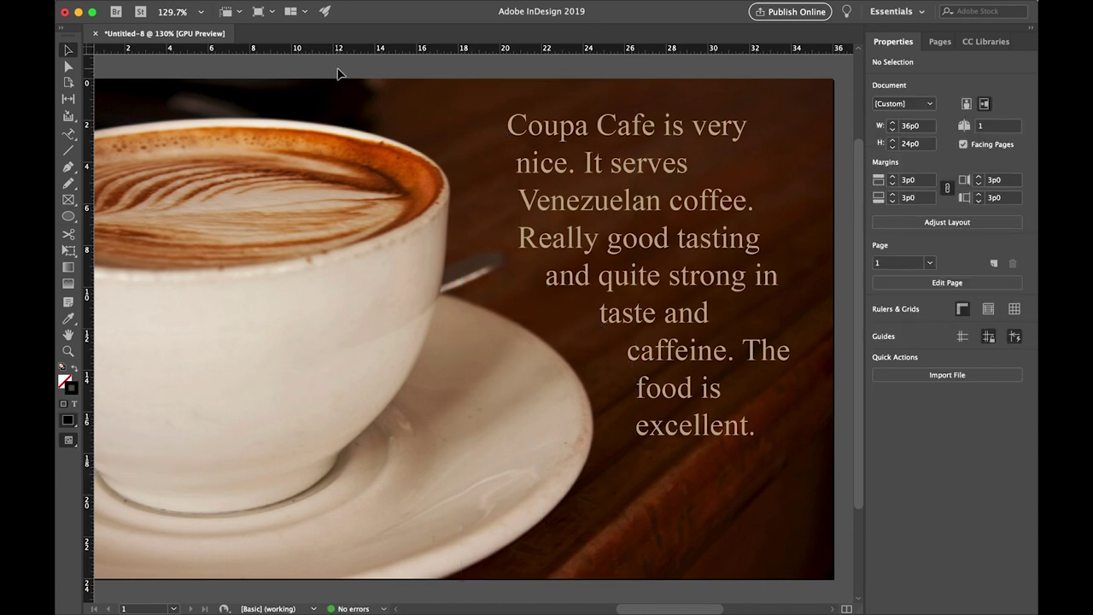
Step: Reselect the unstroked wrap path and swing the upper direction handle of its anchor beside the saucer slightly toward the cup
{"action": "left_click", "coordinate": [495, 109]}
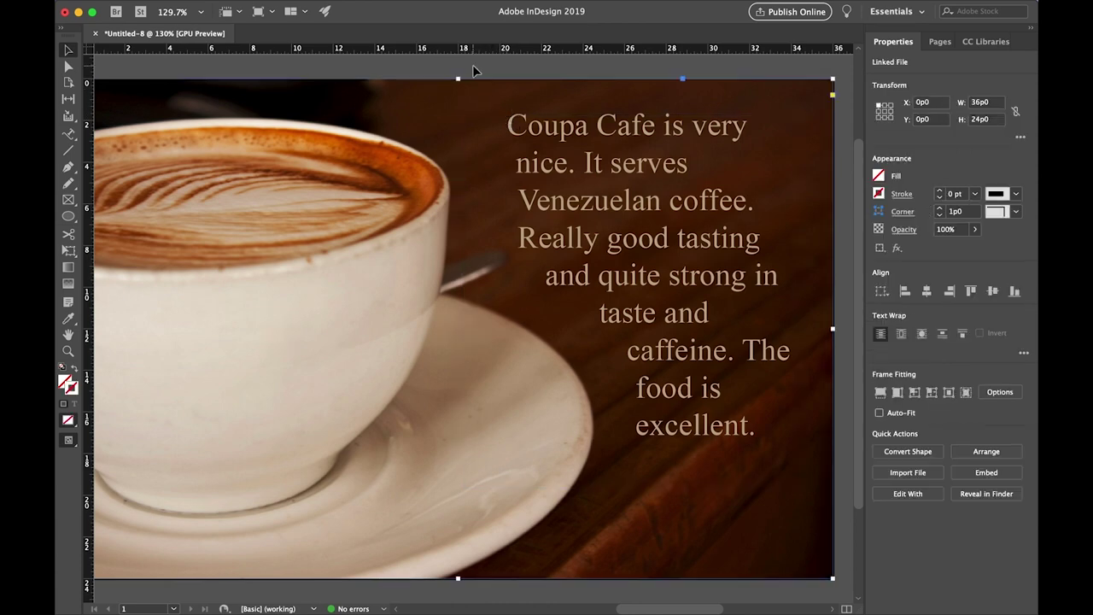
{"action": "left_click", "coordinate": [476, 71]}
{"action": "left_click_drag", "start_coordinate": [475, 71], "coordinate": [517, 112]}
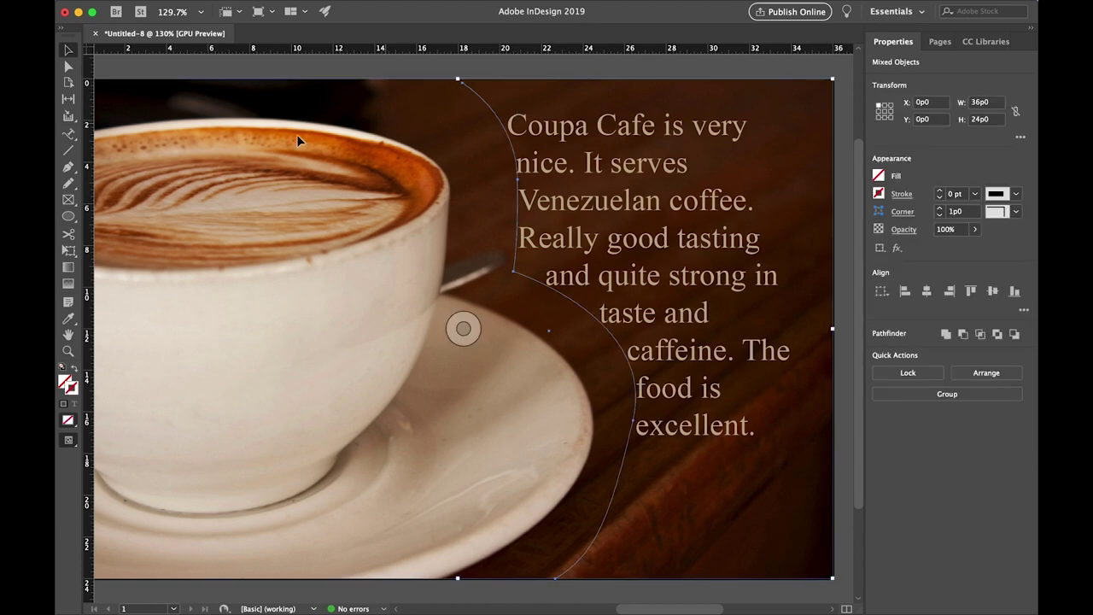
{"action": "left_click", "coordinate": [69, 66]}
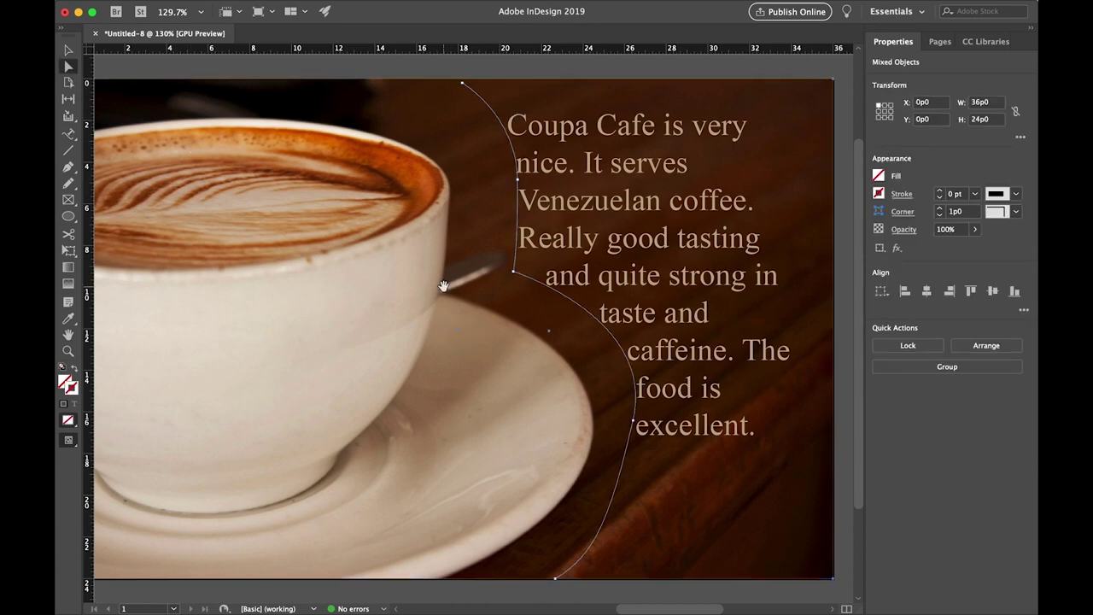
{"action": "left_click", "coordinate": [633, 425]}
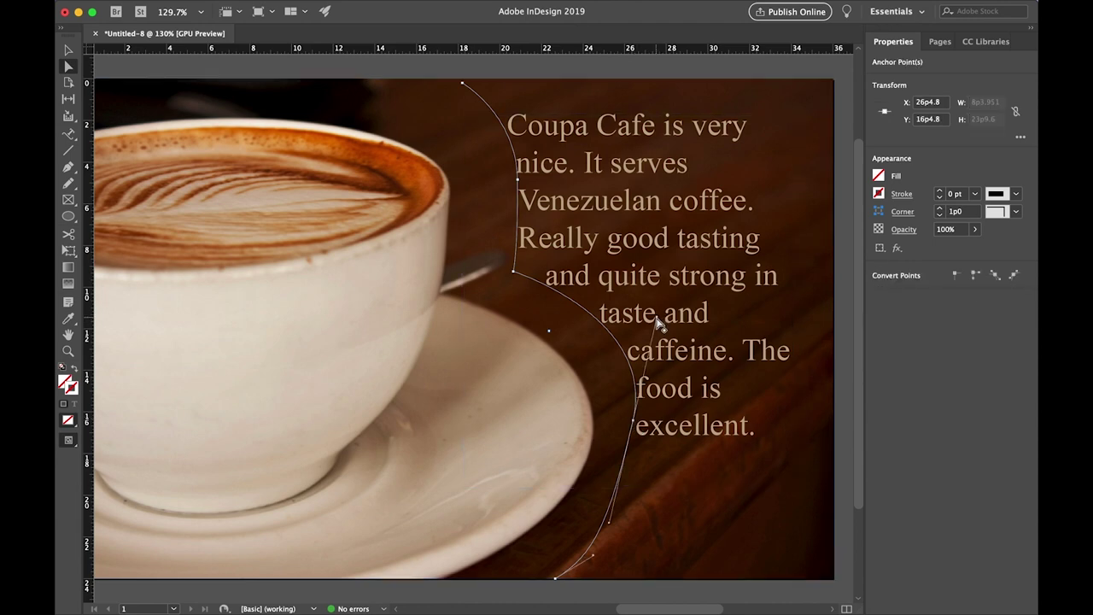
{"action": "left_click_drag", "start_coordinate": [658, 321], "coordinate": [631, 319]}
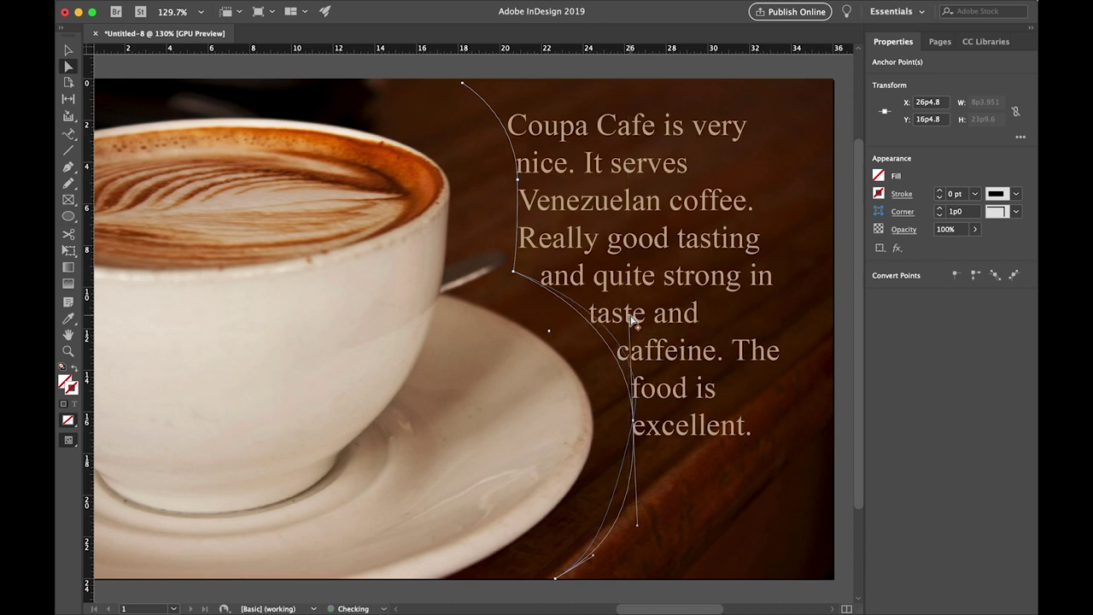
Step: Move the wrap path's corner anchor slightly toward the spoon and its upper anchor slightly away from the cup, and deselect the path
{"action": "left_click", "coordinate": [511, 274]}
{"action": "left_click_drag", "start_coordinate": [510, 275], "coordinate": [502, 273]}
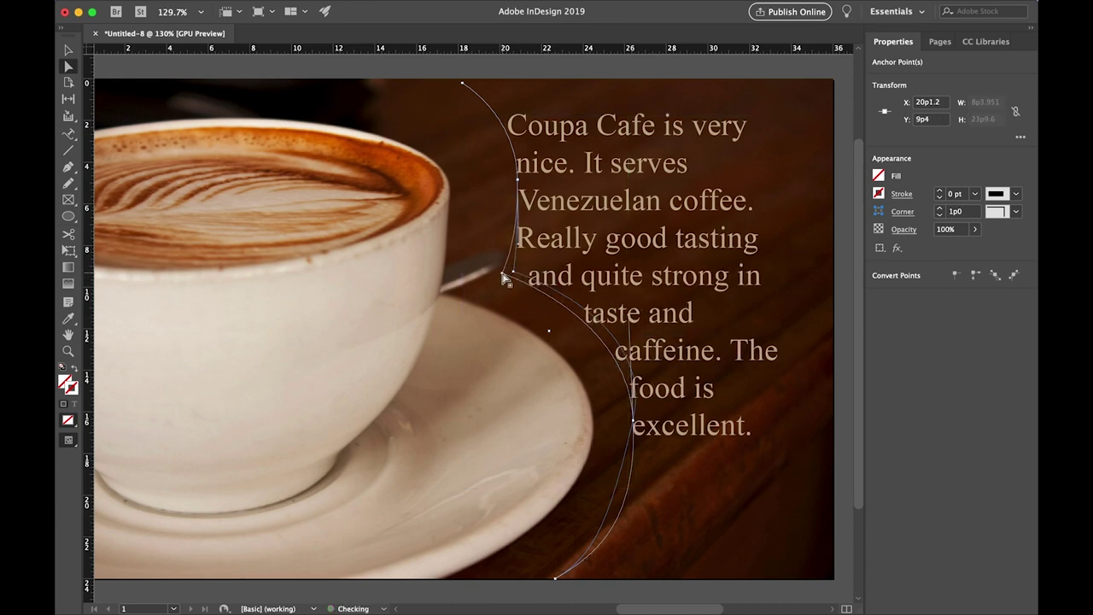
{"action": "left_click_drag", "start_coordinate": [521, 184], "coordinate": [530, 182]}
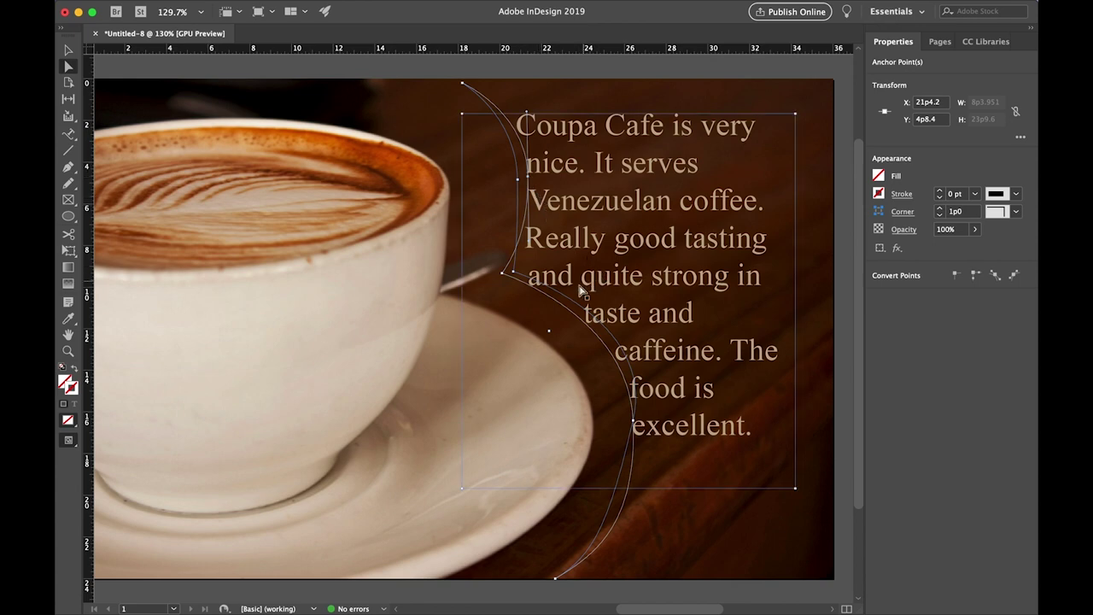
{"action": "left_click", "coordinate": [813, 74]}
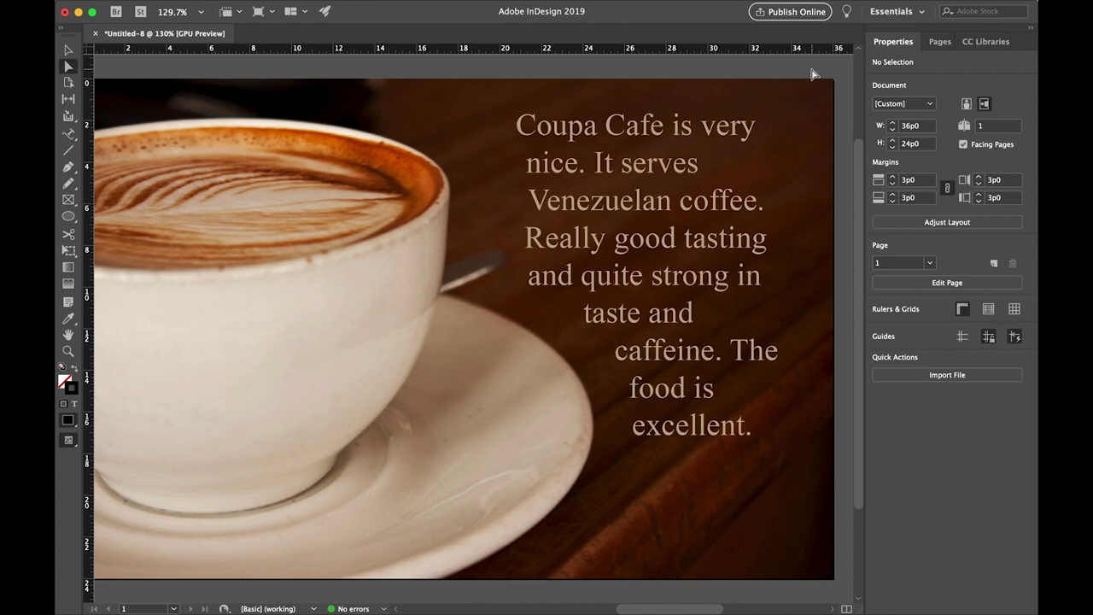
{"action": "mouse_move", "coordinate": [644, 12]}
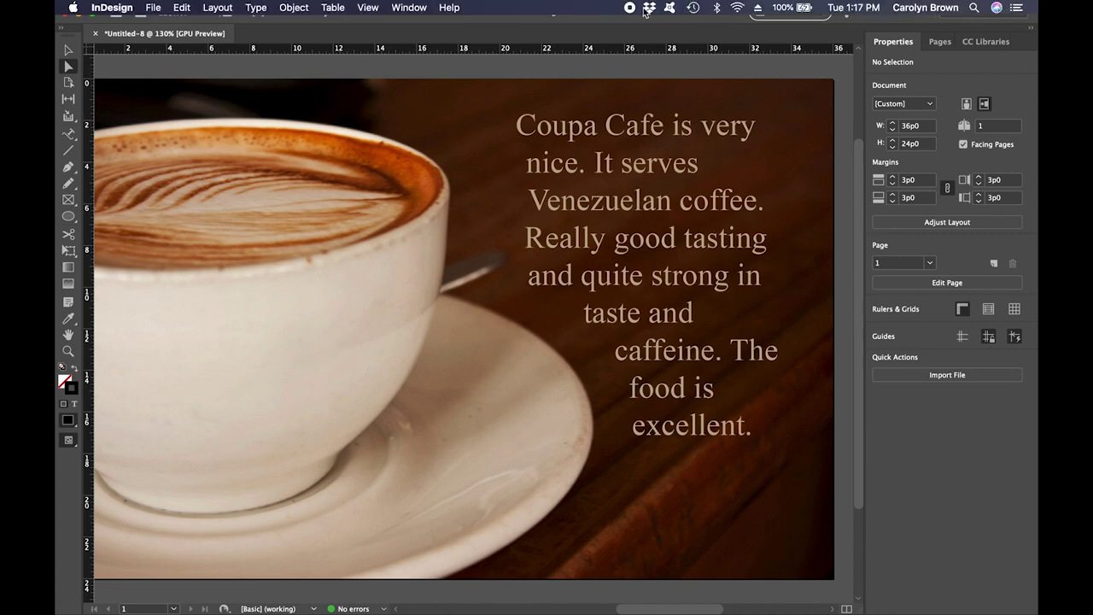